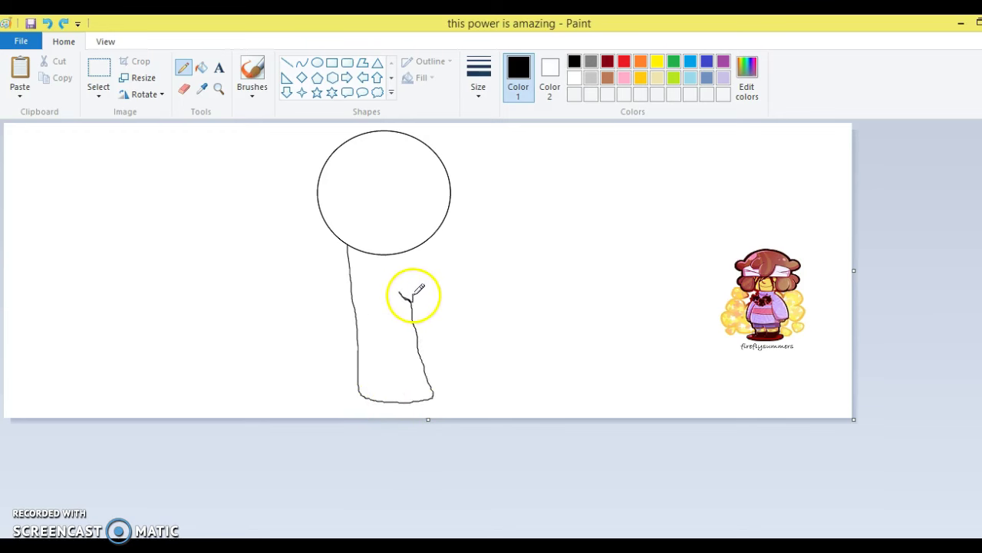
- Draw the far side of the character's robe and a sleeve on each side of the body in black pencil
mouse_move(427, 240)
mouse_down()
mouse_move(461, 361)
mouse_move(432, 394)
mouse_up()
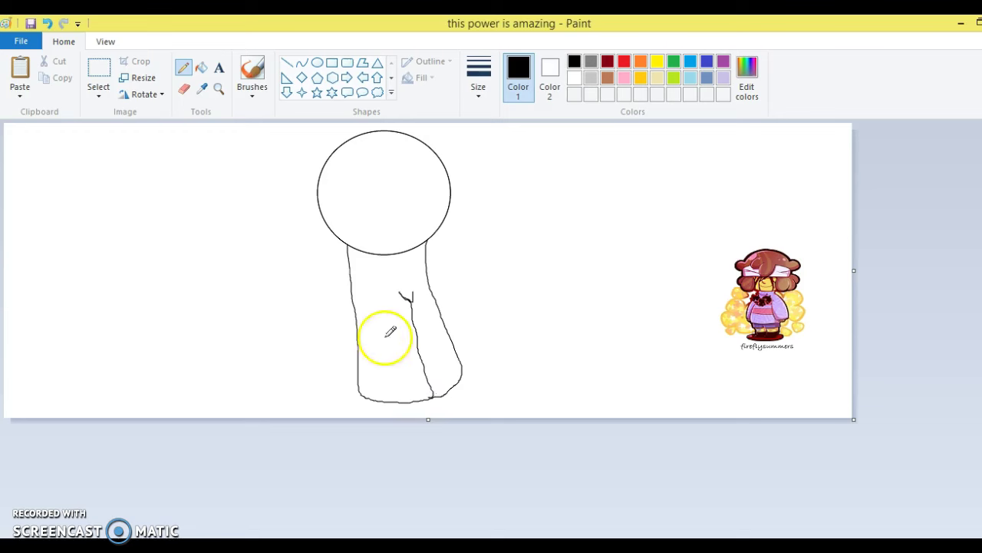
mouse_move(343, 242)
mouse_down()
mouse_move(321, 336)
mouse_move(357, 349)
mouse_up()
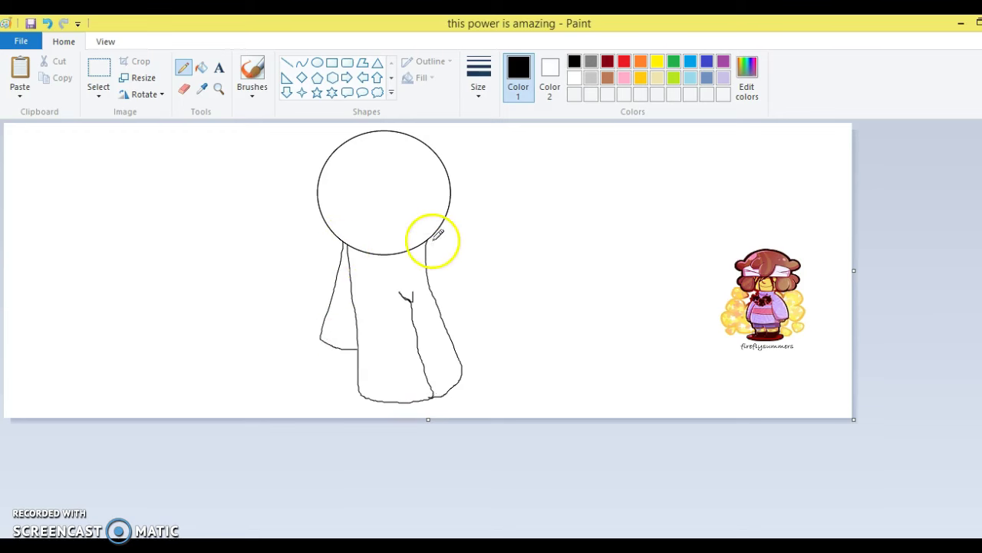
mouse_move(427, 238)
mouse_down()
mouse_move(469, 313)
mouse_move(459, 338)
mouse_up()
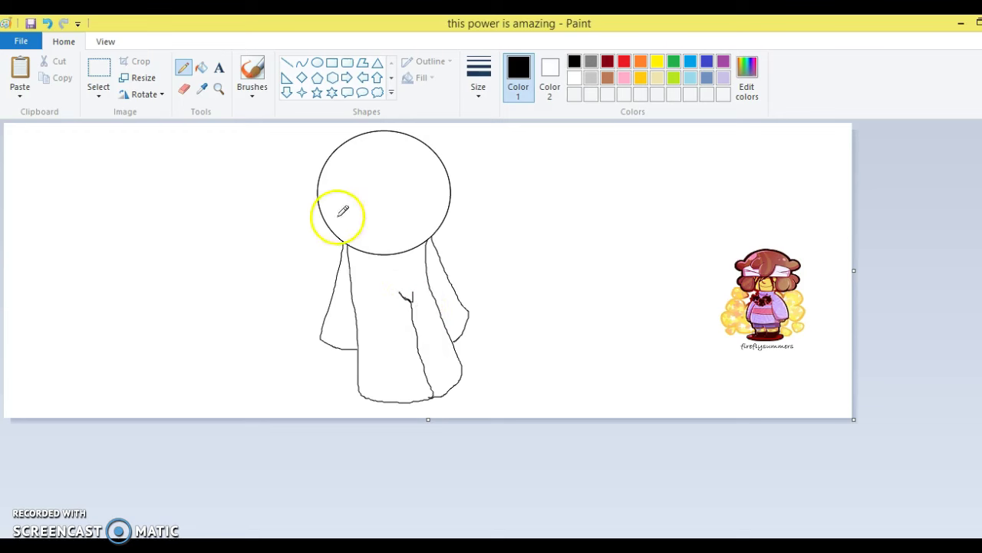
- Draw two curved blindfold lines across the head and a short mouth below them in black pencil
drag(335, 227, 449, 206)
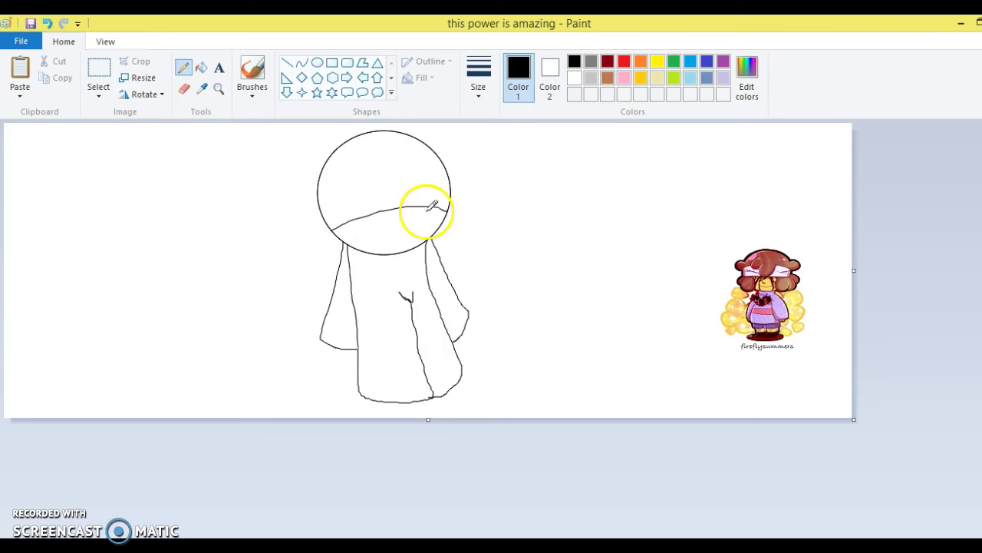
mouse_move(323, 178)
mouse_down()
mouse_move(373, 163)
mouse_move(451, 177)
mouse_up()
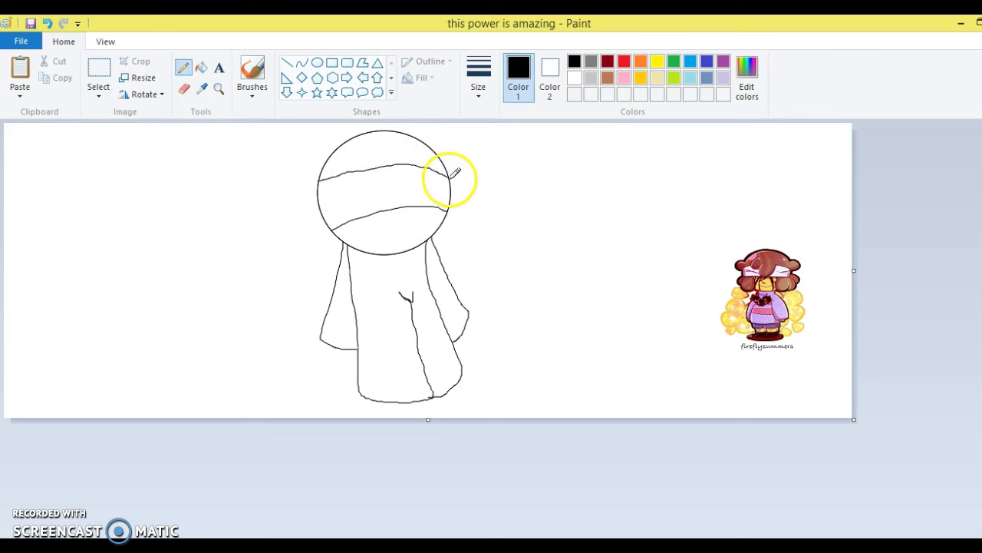
drag(367, 237, 378, 238)
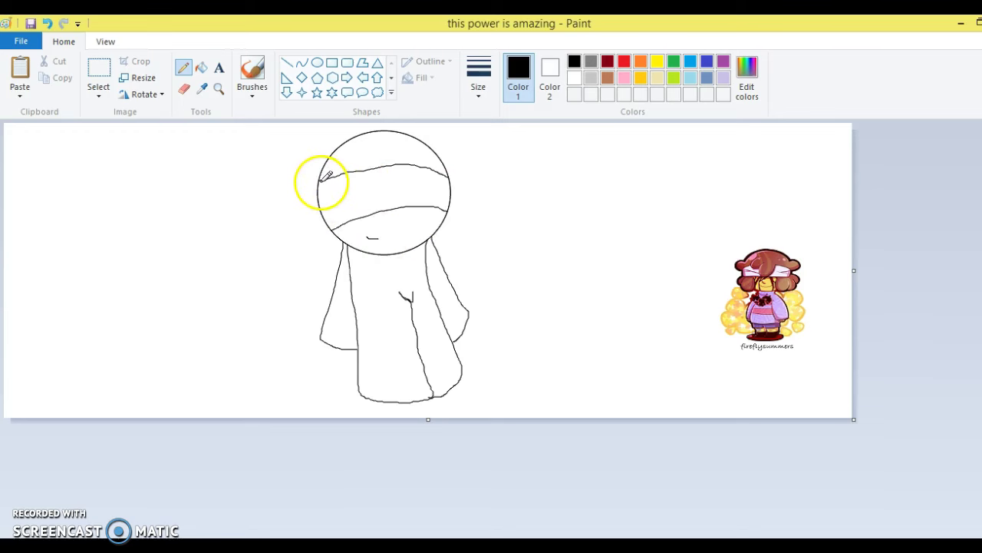
- Try a black fringe stroke over the blindfold, undo it, and set the pencil to orange with the thickest line size
mouse_move(318, 179)
mouse_down()
mouse_move(372, 186)
mouse_move(386, 161)
mouse_up()
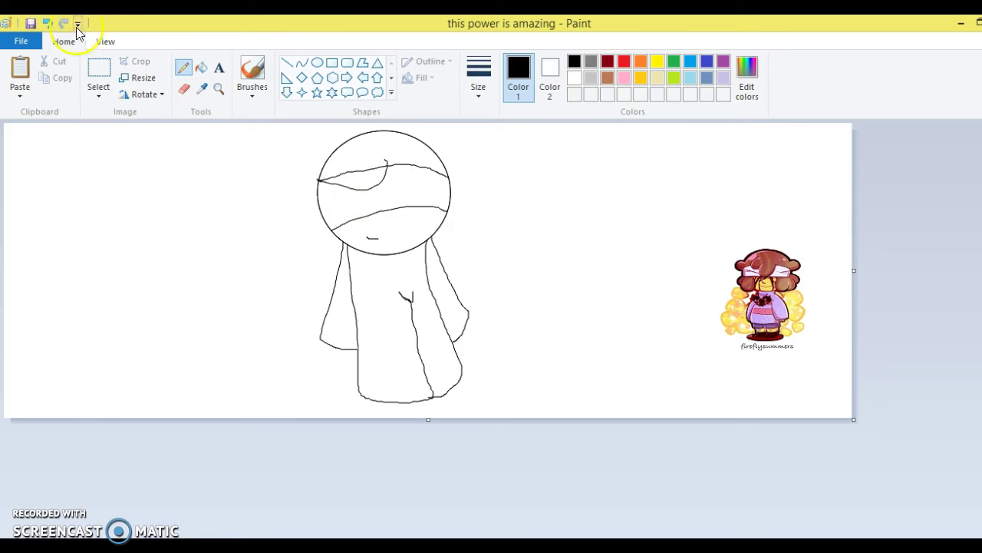
click(641, 61)
click(475, 102)
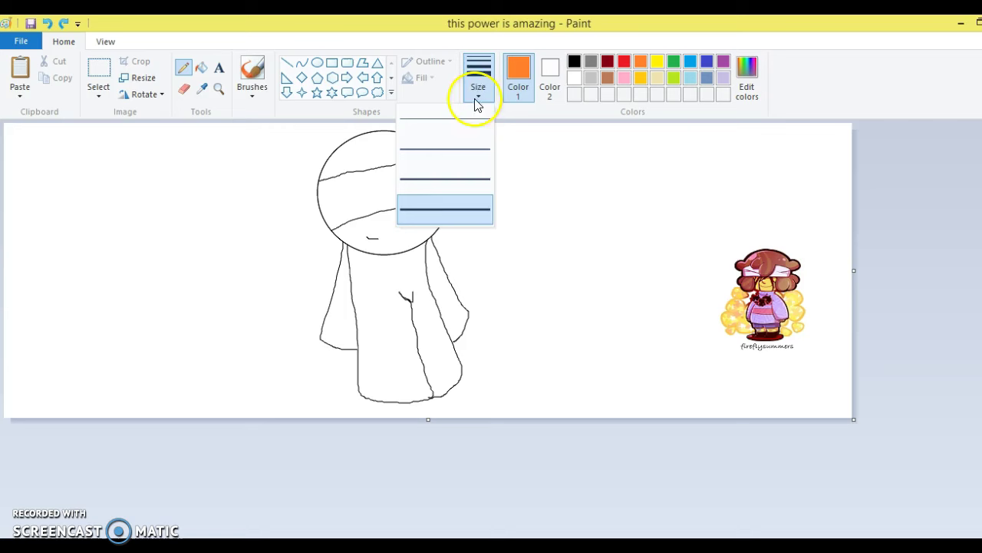
click(461, 202)
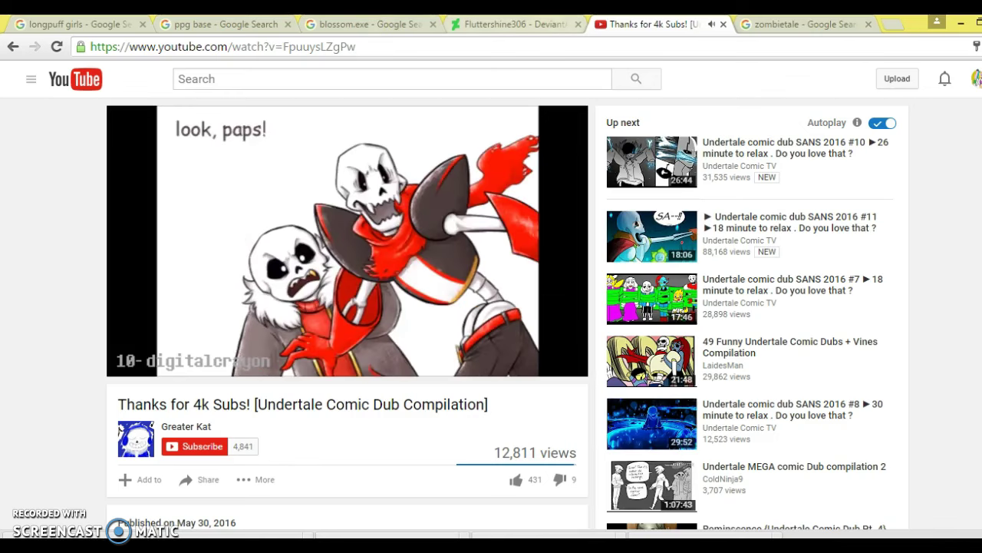
- Switch to the browser and bring up the zombietale image search
click(817, 23)
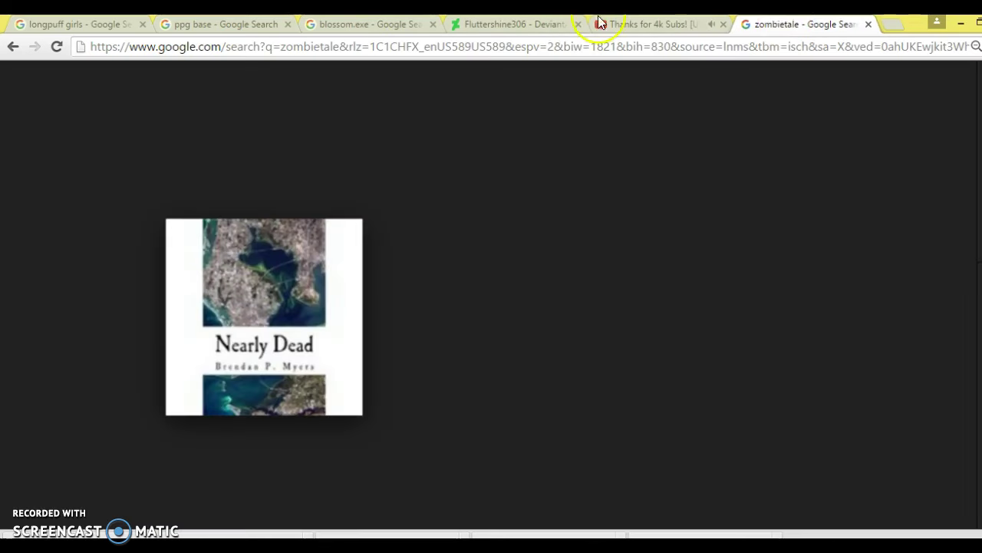
click(514, 24)
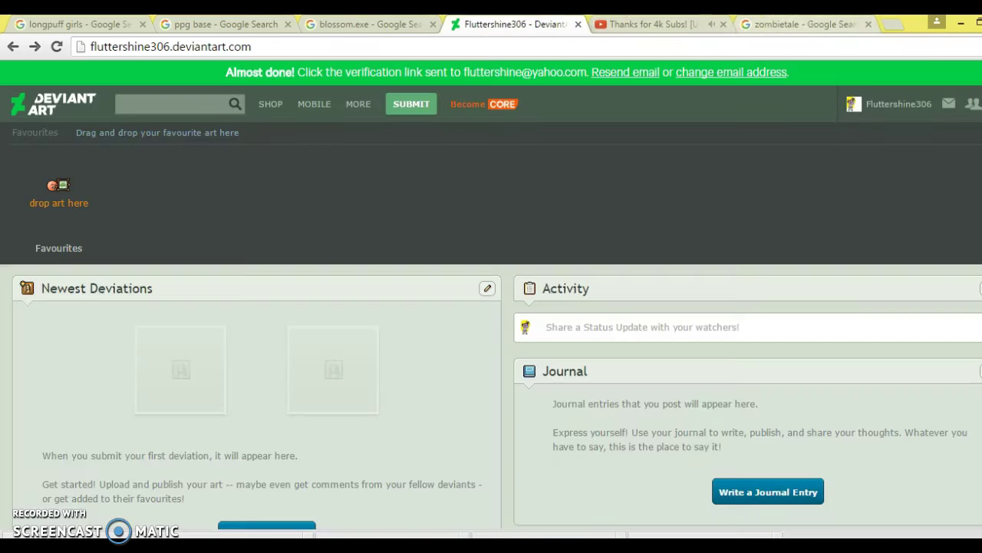
key(ctrl+9)
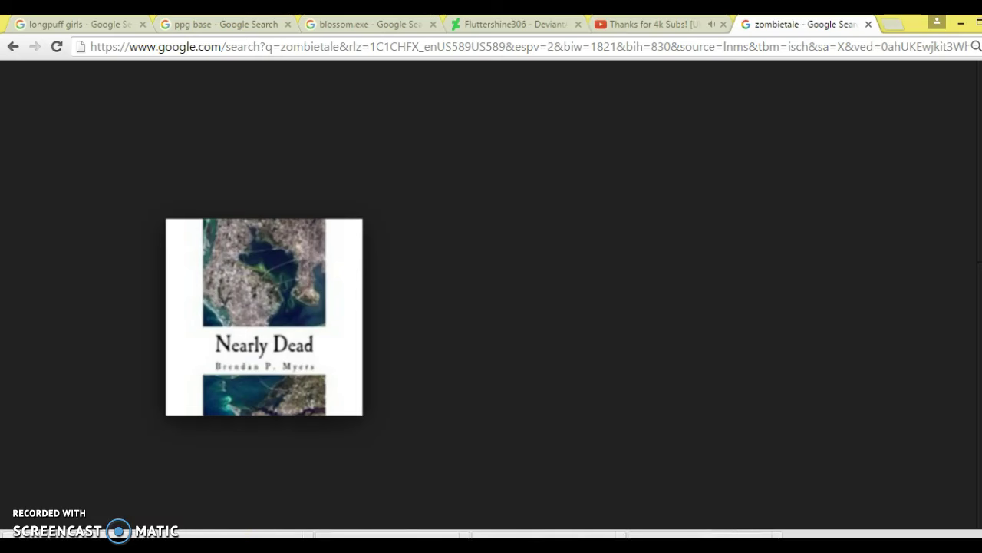
- Look through the zombietale image results for reference art of the character and preview the "Enjoy. ;)" picture
scroll(952, 253, up, 4)
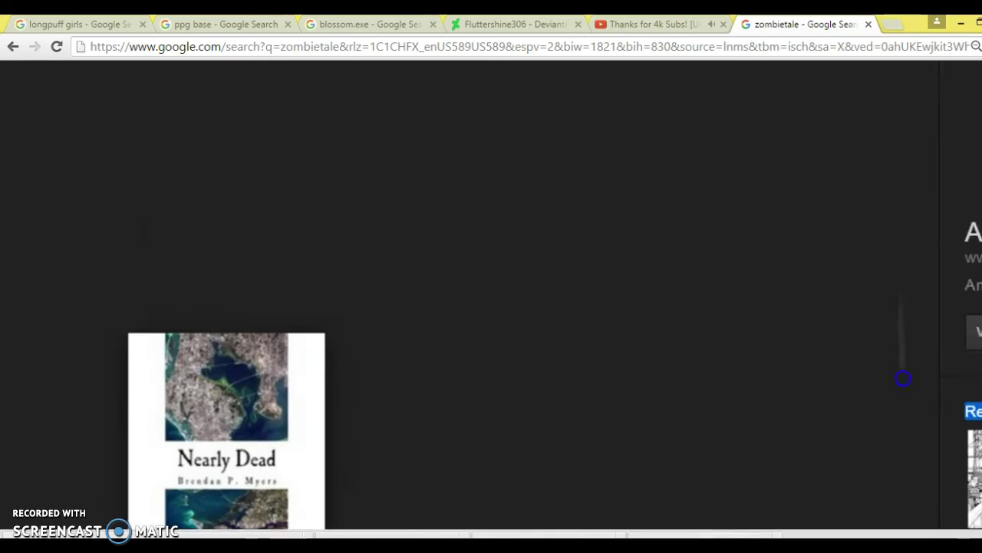
scroll(931, 264, up, 3)
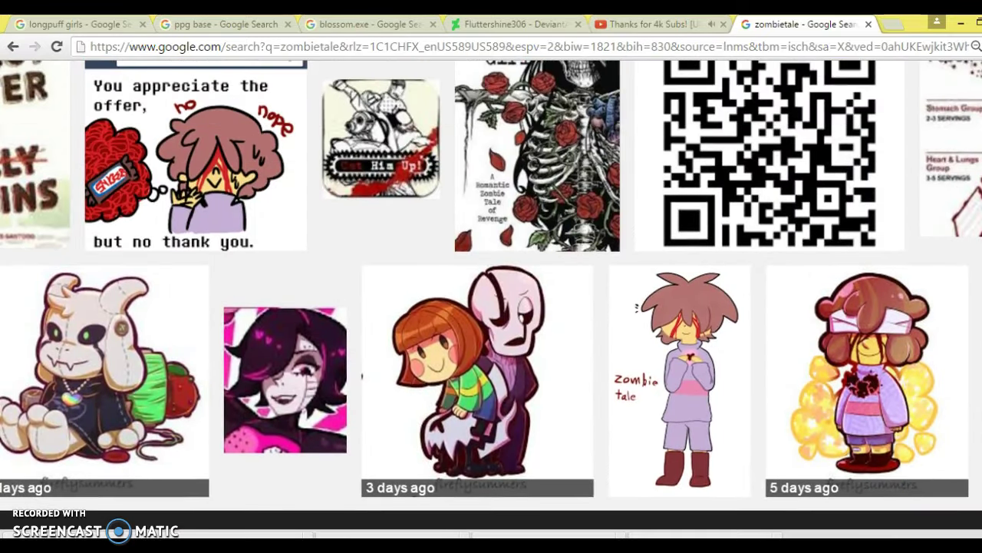
scroll(906, 439, up, 2)
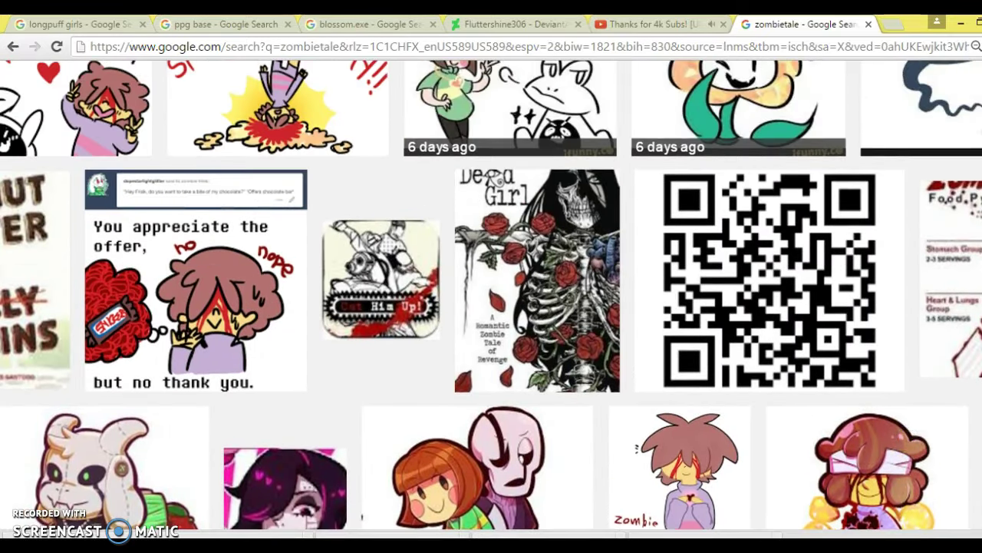
scroll(905, 491, up, 2)
scroll(888, 487, up, 2)
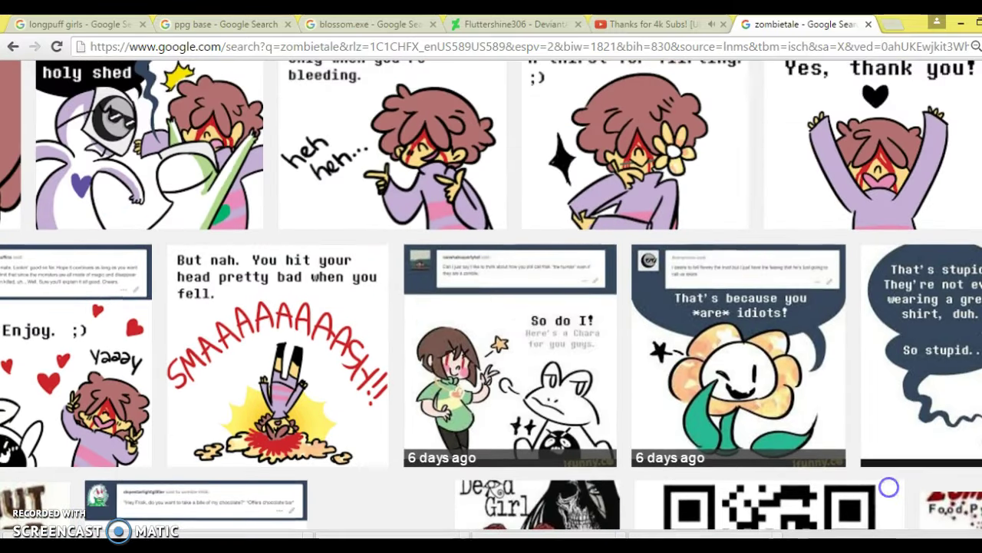
scroll(954, 330, up, 3)
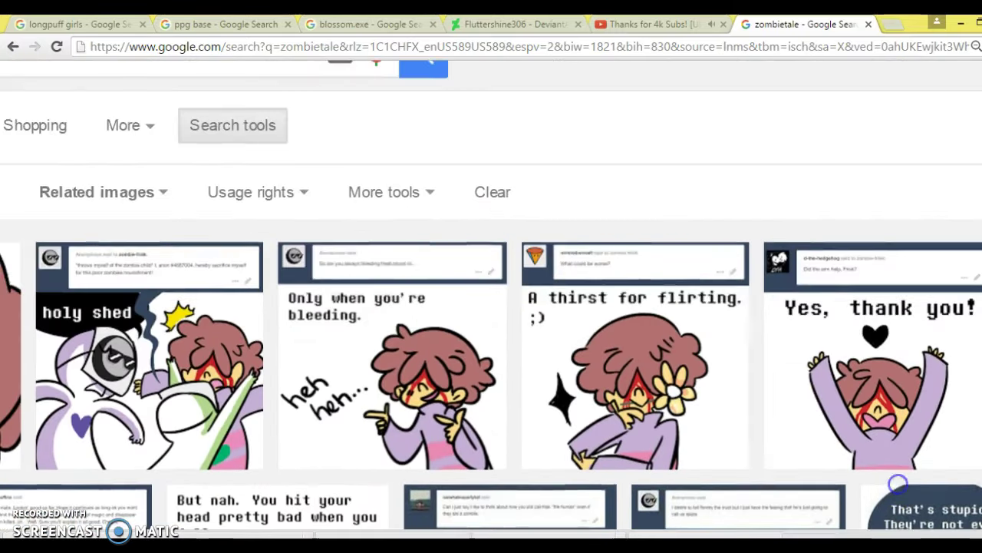
scroll(959, 337, left, 4)
scroll(965, 346, left, 2)
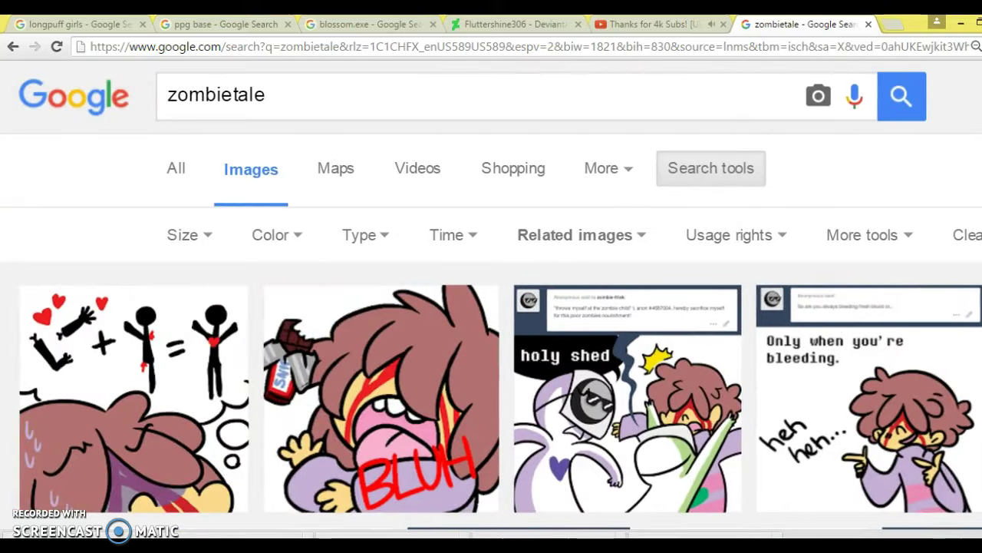
scroll(952, 323, down, 2)
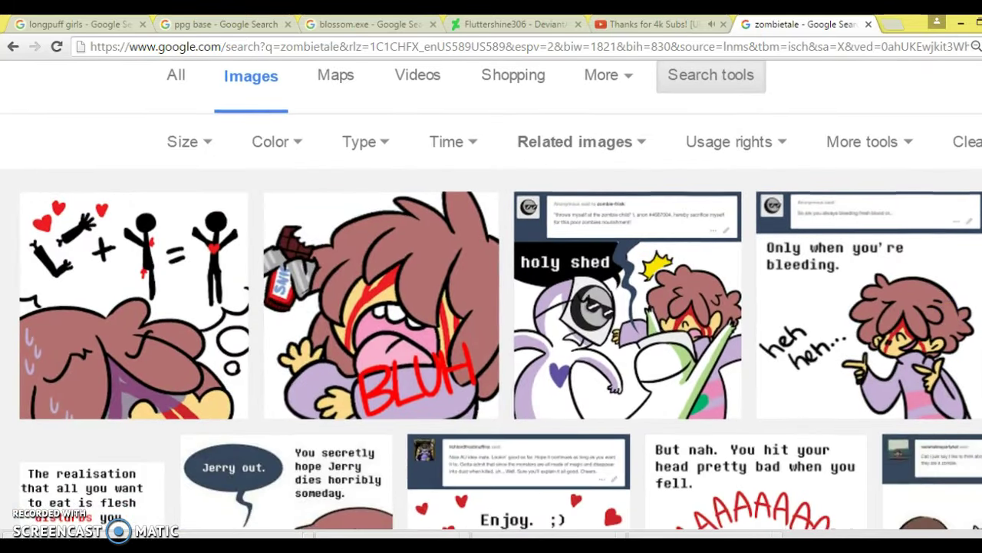
scroll(650, 112, down, 4)
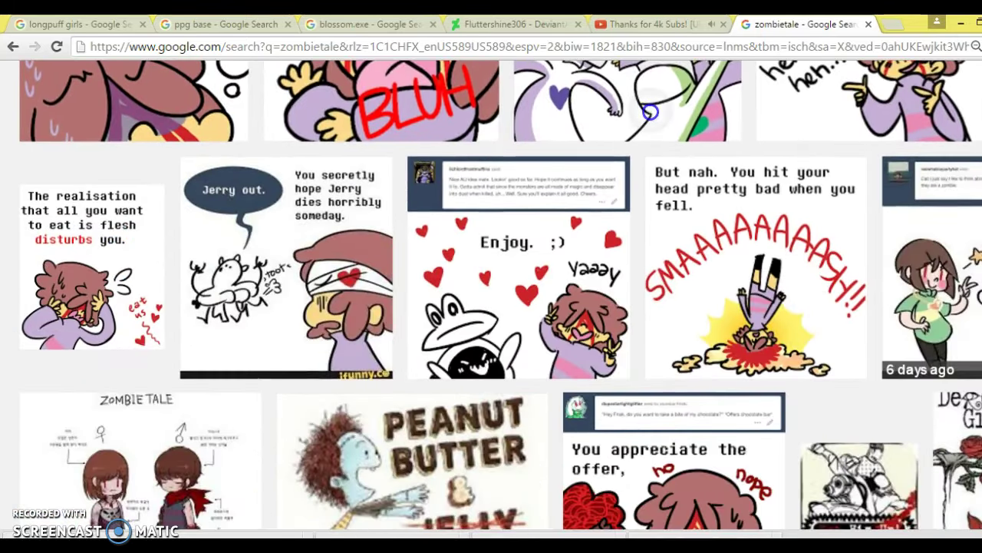
scroll(650, 112, up, 1)
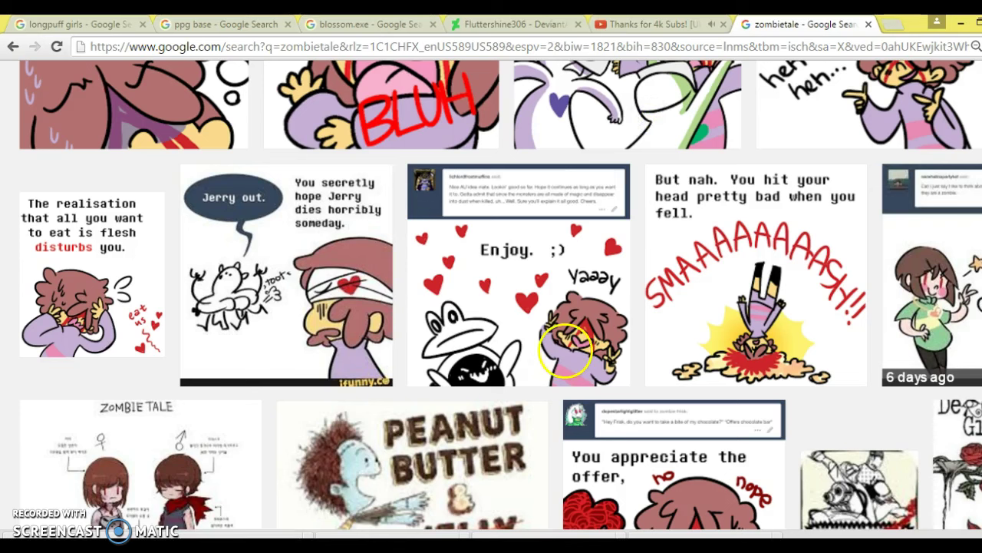
click(566, 349)
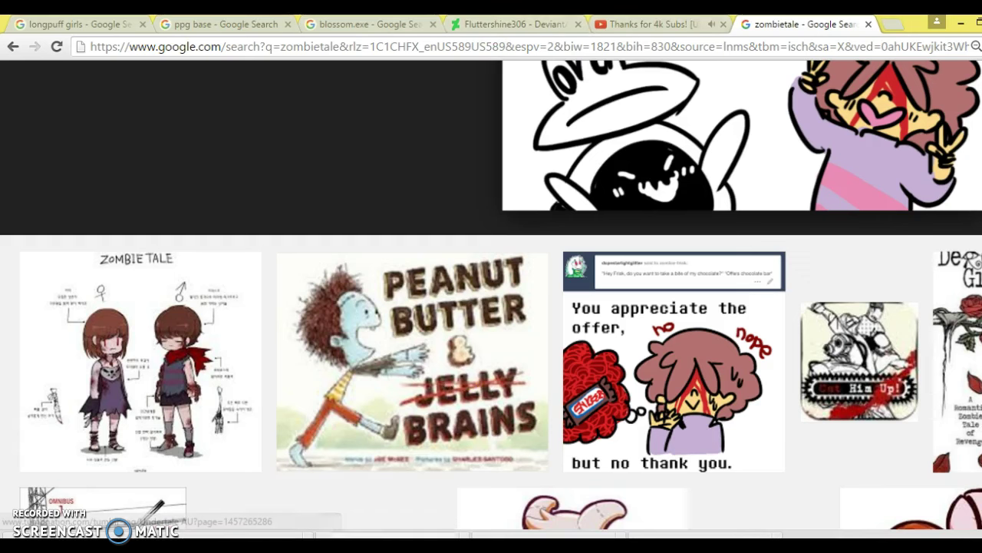
- Return to Paint and outline the character's fringe and the hair locks on both sides of the head in orange
mouse_move(341, 546)
click(272, 504)
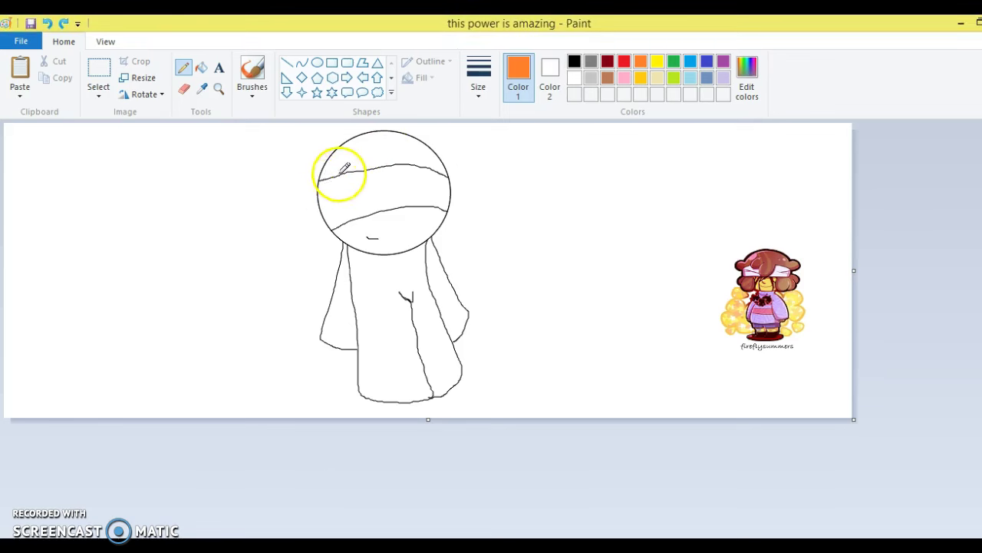
mouse_move(355, 163)
mouse_down()
mouse_move(364, 186)
mouse_move(400, 175)
mouse_move(400, 156)
mouse_move(393, 186)
mouse_move(426, 168)
mouse_move(434, 144)
mouse_up()
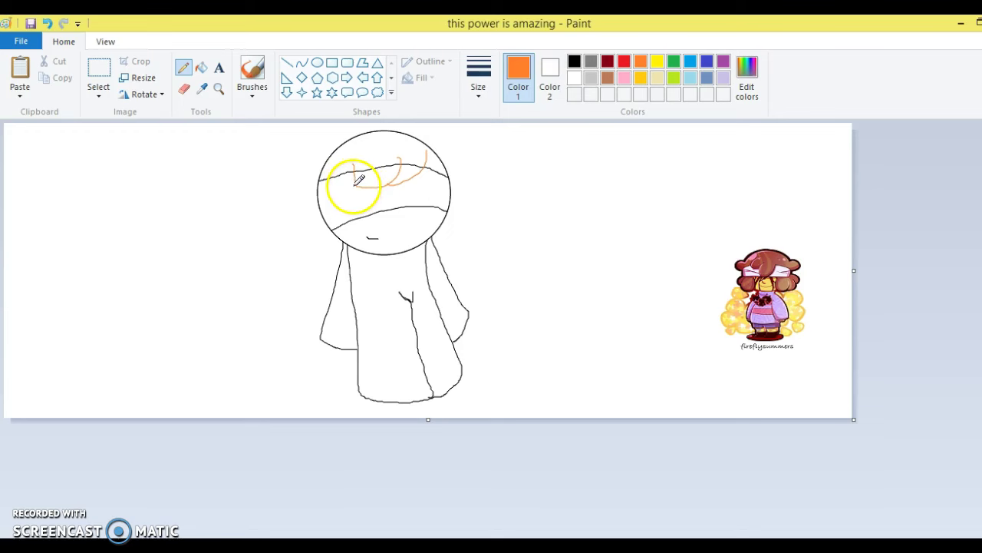
drag(358, 182, 333, 267)
mouse_move(420, 178)
mouse_down()
mouse_move(434, 180)
mouse_move(454, 214)
mouse_up()
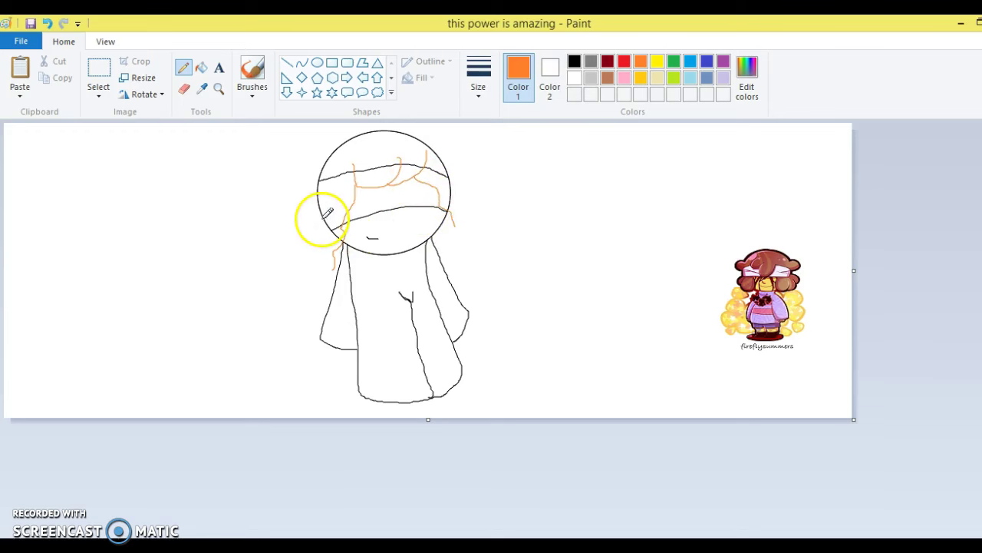
mouse_move(327, 217)
mouse_down()
mouse_move(320, 261)
mouse_move(332, 268)
mouse_move(328, 219)
mouse_up()
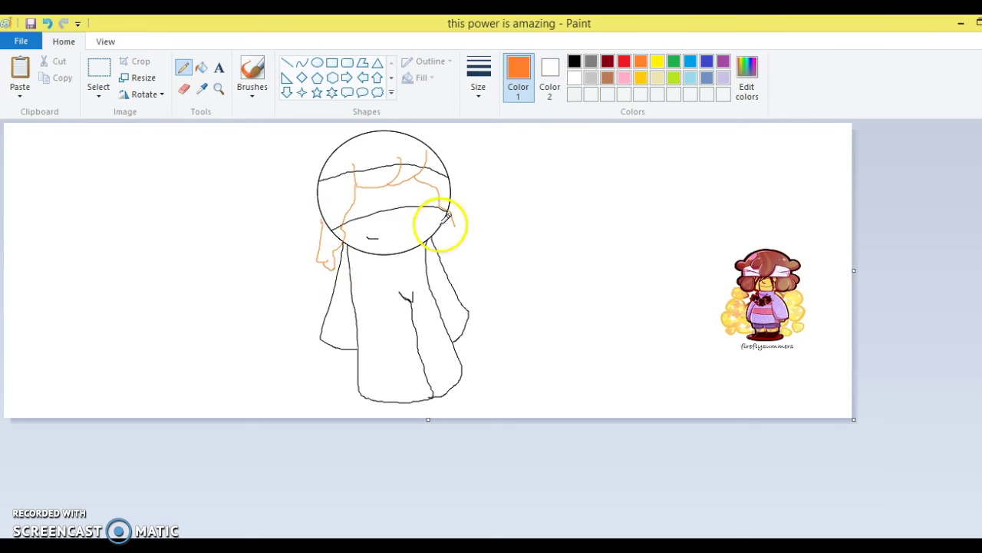
mouse_move(458, 180)
mouse_down()
mouse_move(500, 220)
mouse_move(469, 248)
mouse_move(497, 238)
mouse_move(451, 254)
mouse_move(492, 247)
mouse_up()
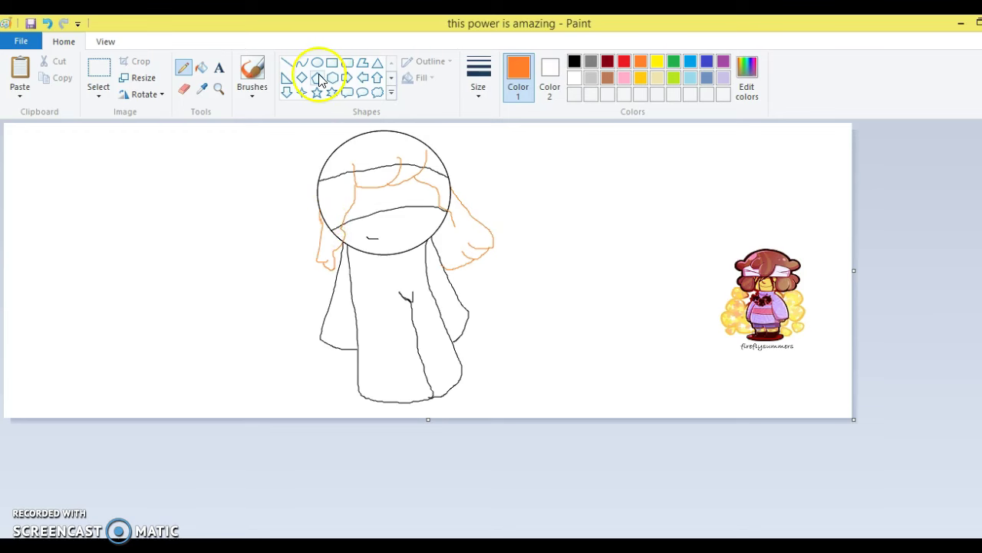
- Erase the ends of the upper blindfold line where it meets the head outline and fill the remaining line with white
click(184, 91)
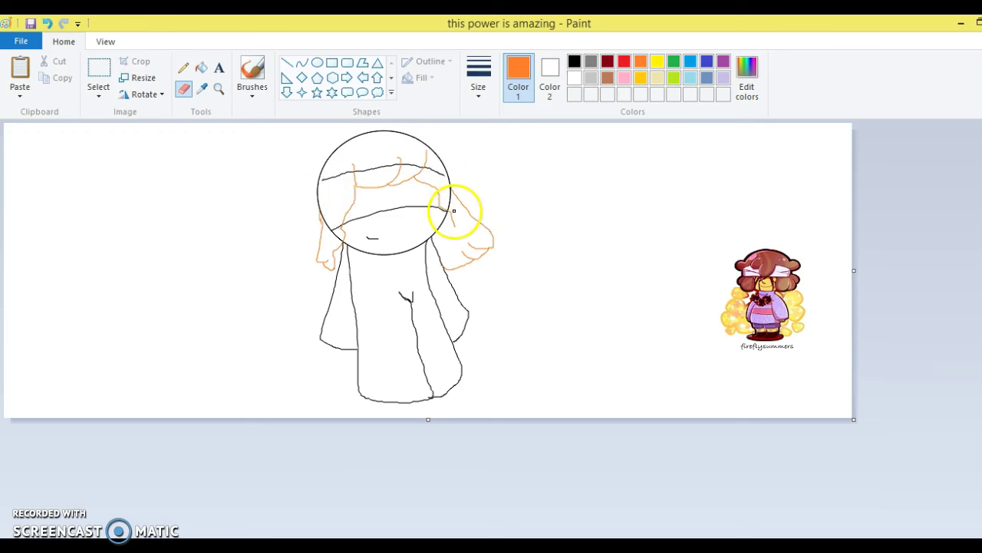
click(201, 68)
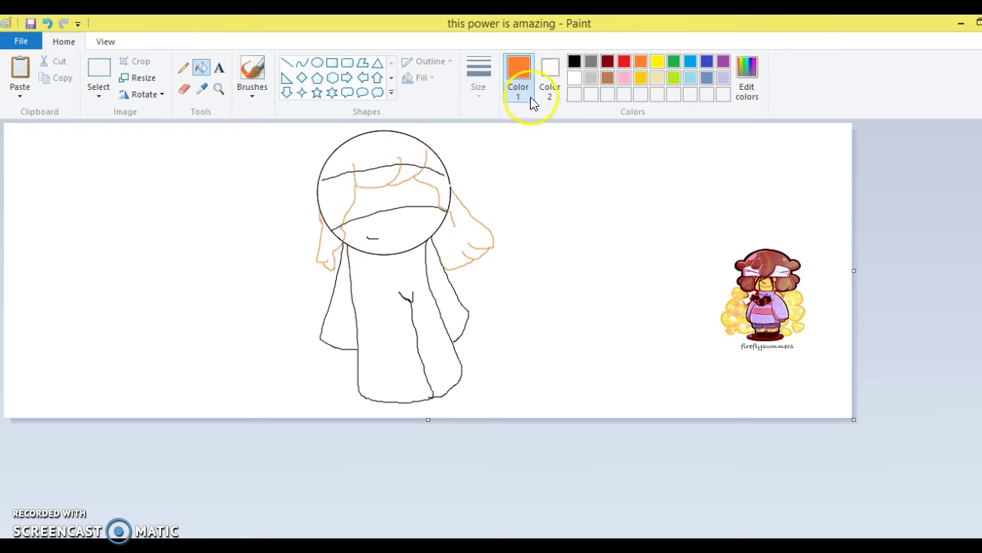
click(574, 77)
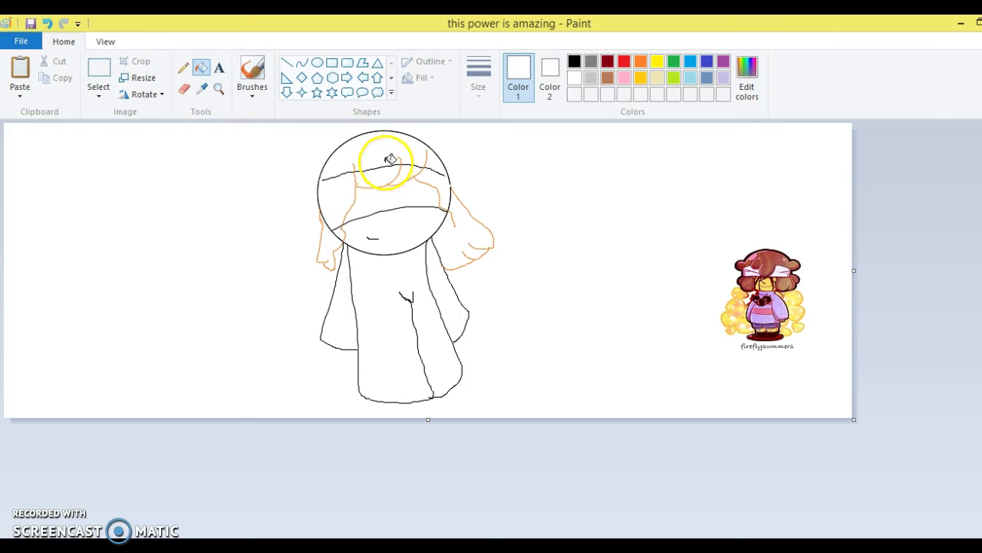
click(220, 89)
click(473, 221)
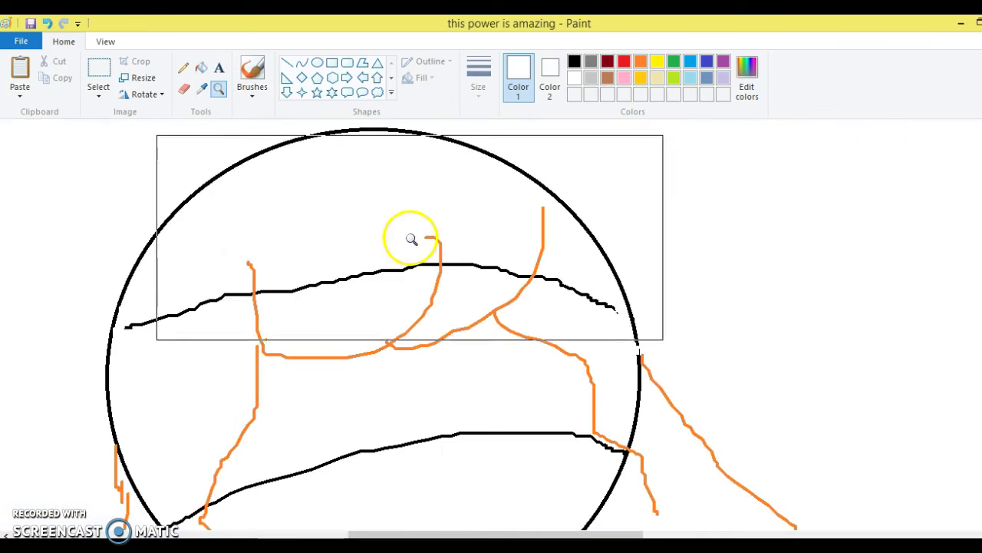
click(201, 69)
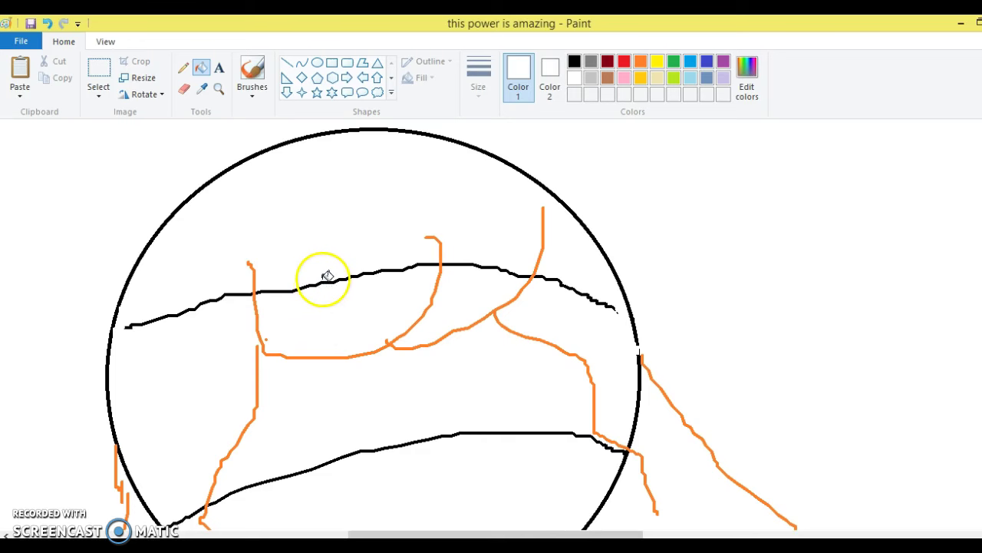
click(327, 277)
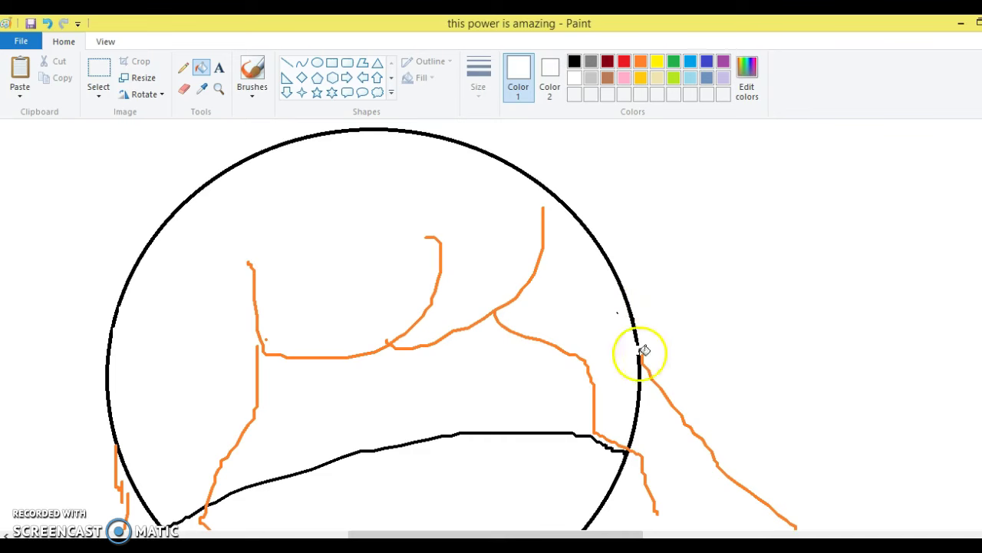
- Erase gaps in the head outline where the side hair begins and fill the separated lower outline segments with white
click(196, 90)
click(186, 89)
drag(630, 360, 657, 399)
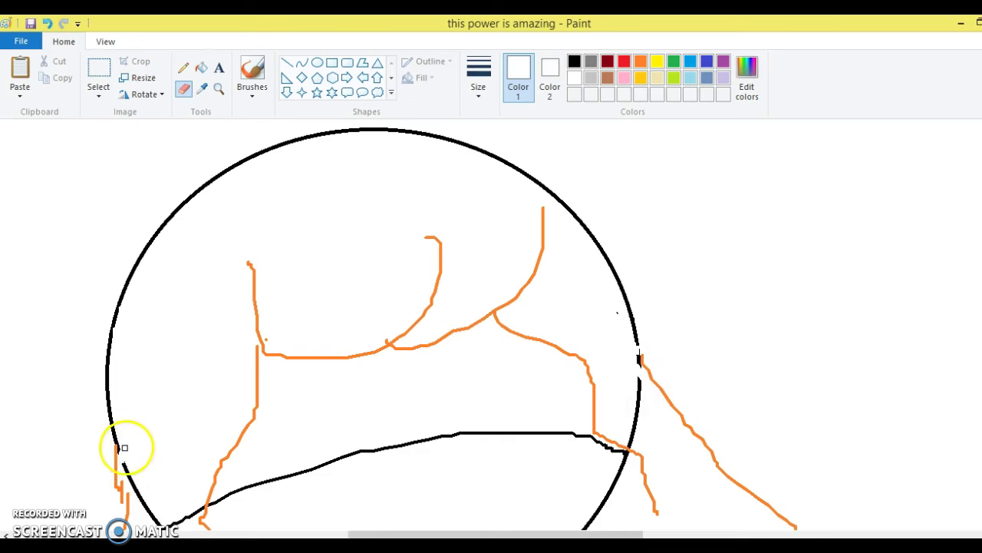
click(201, 70)
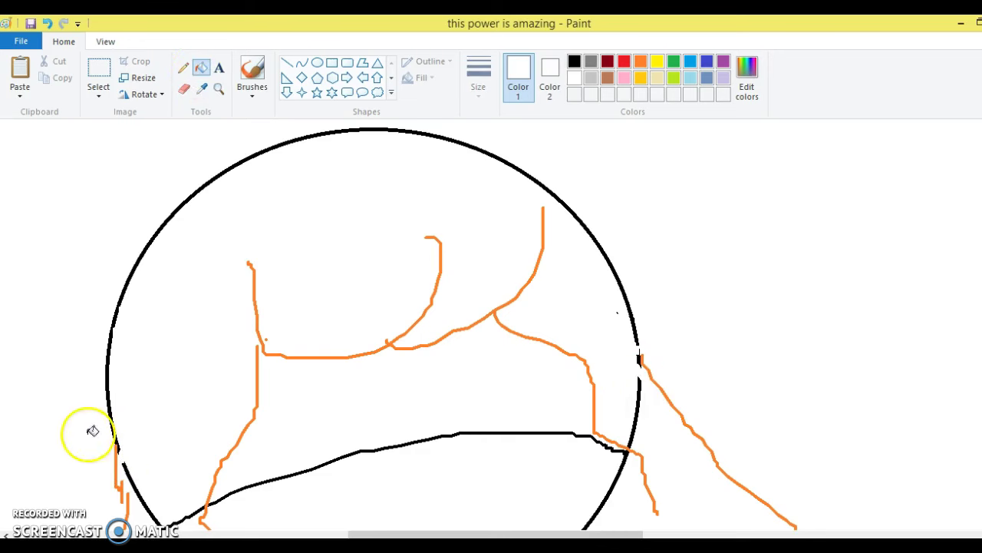
click(131, 472)
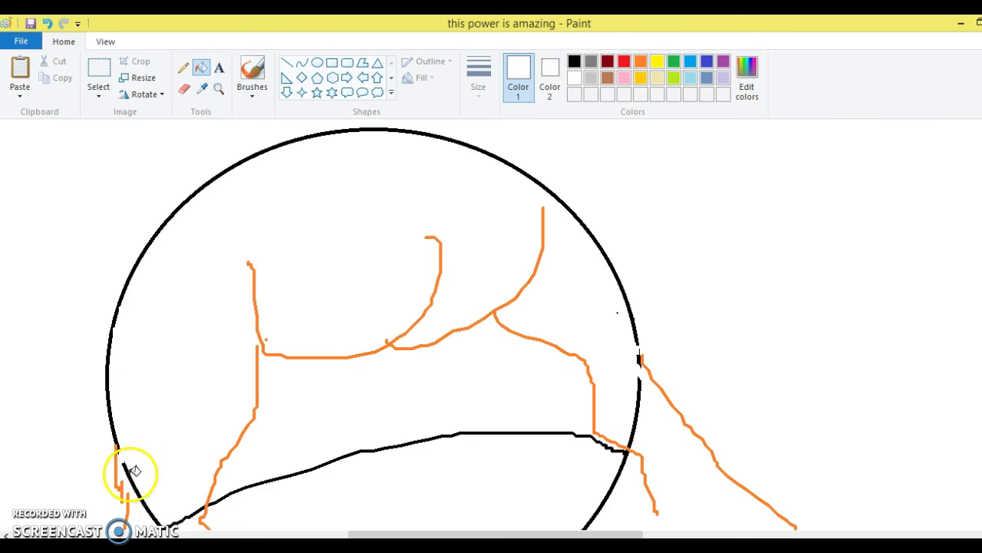
click(642, 402)
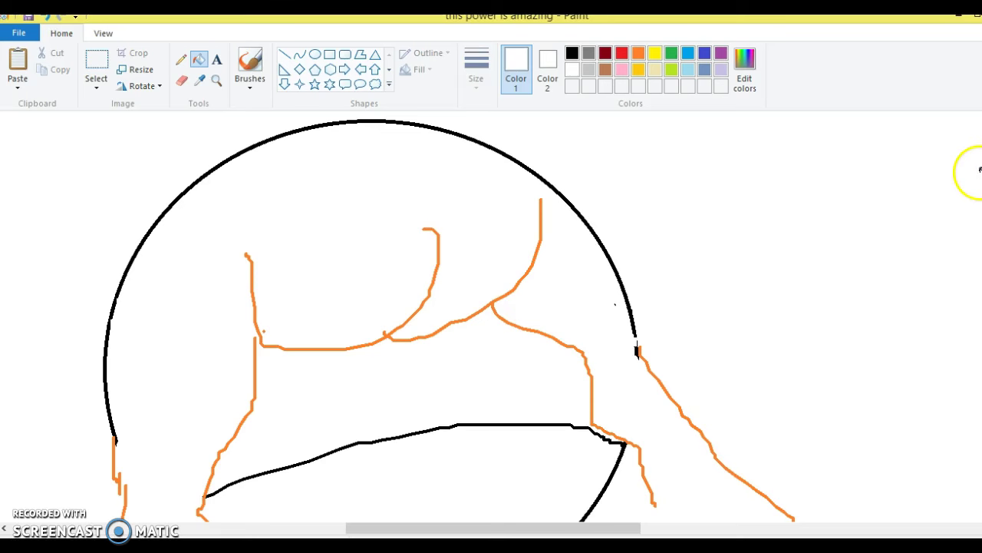
- Draw red pencil strokes along the upper face line and down both sides of the face, undoing the first stroke
scroll(958, 172, down, 5)
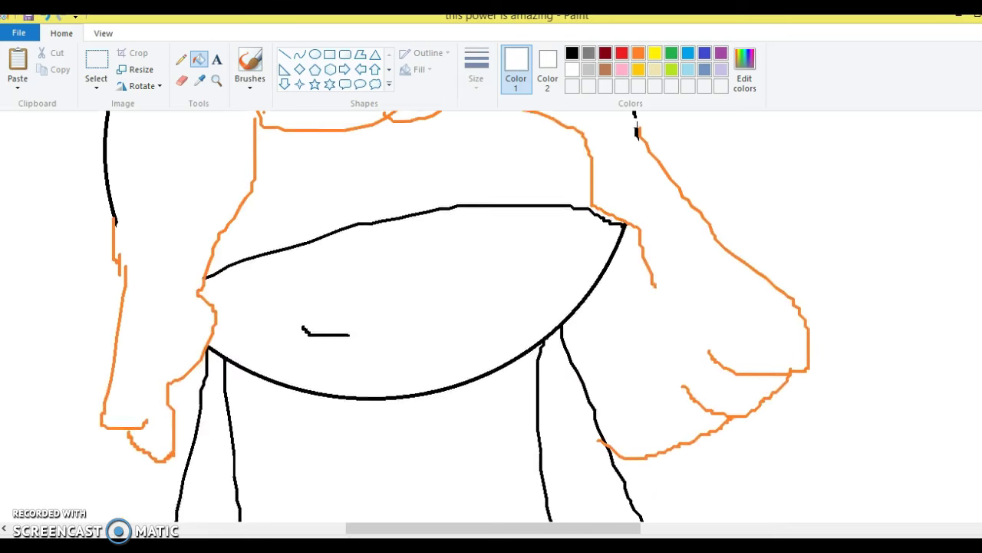
scroll(959, 172, up, 2)
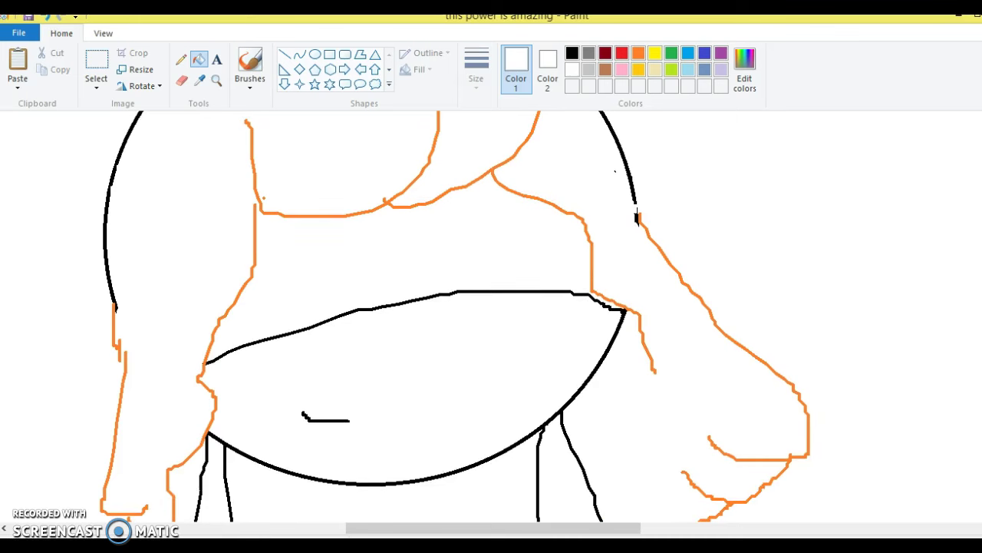
scroll(631, 364, down, 2)
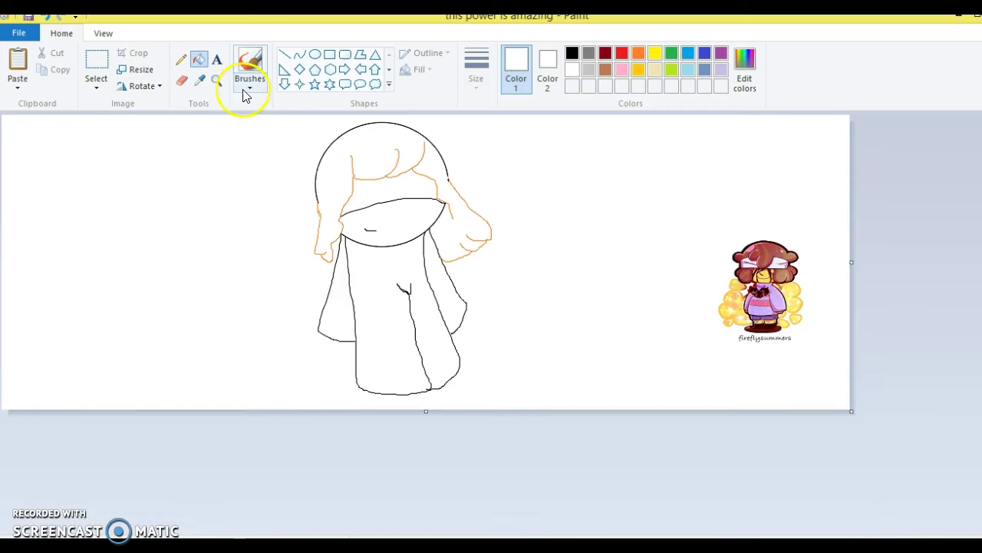
click(181, 59)
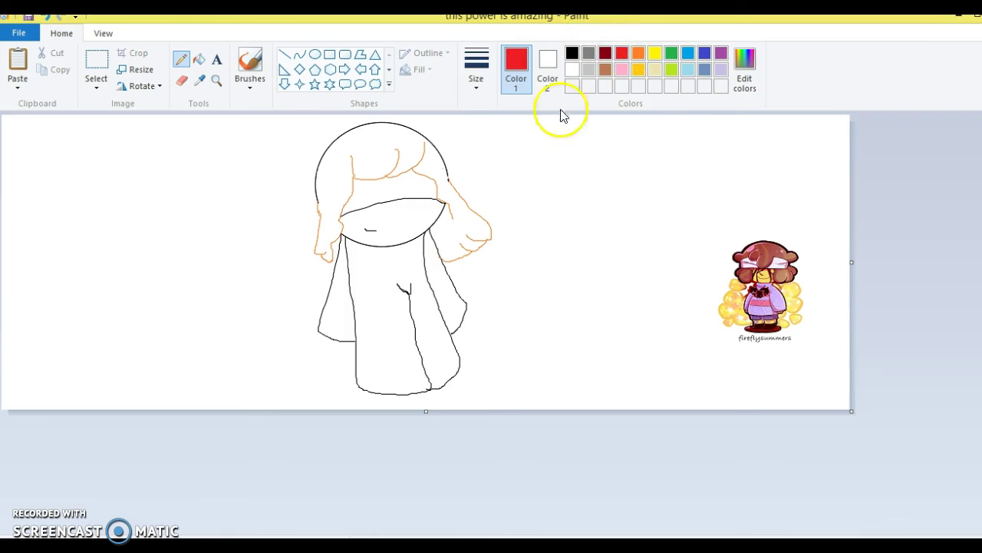
drag(396, 198, 431, 228)
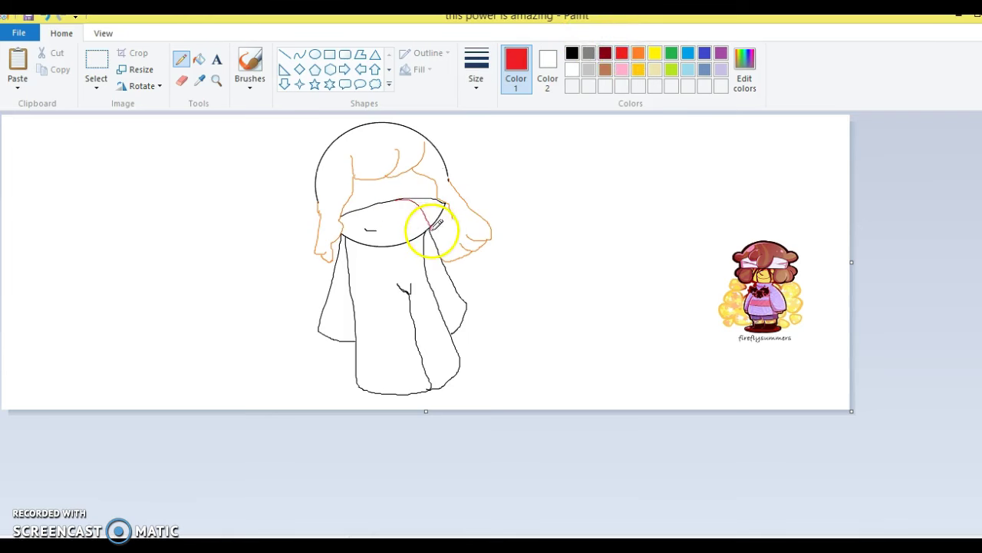
click(46, 17)
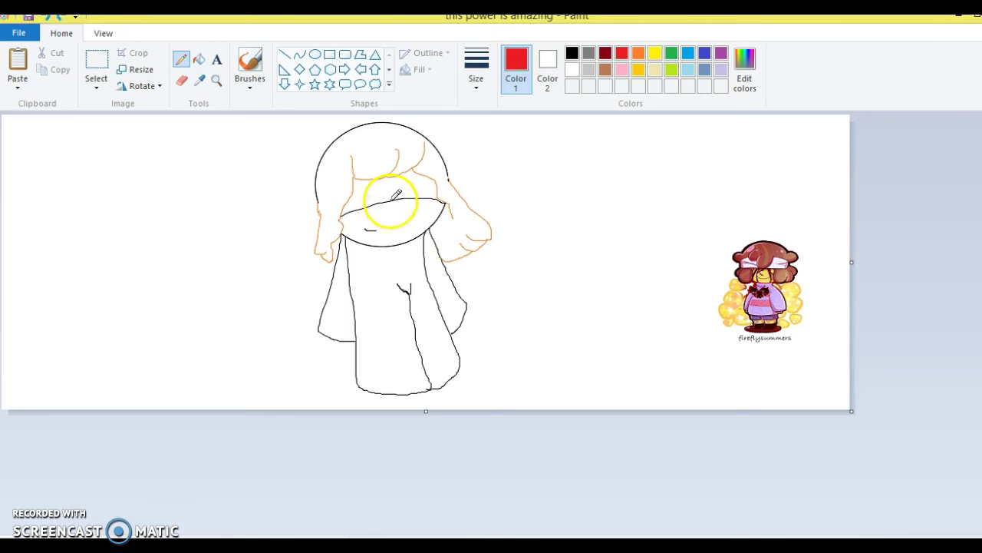
drag(396, 198, 424, 202)
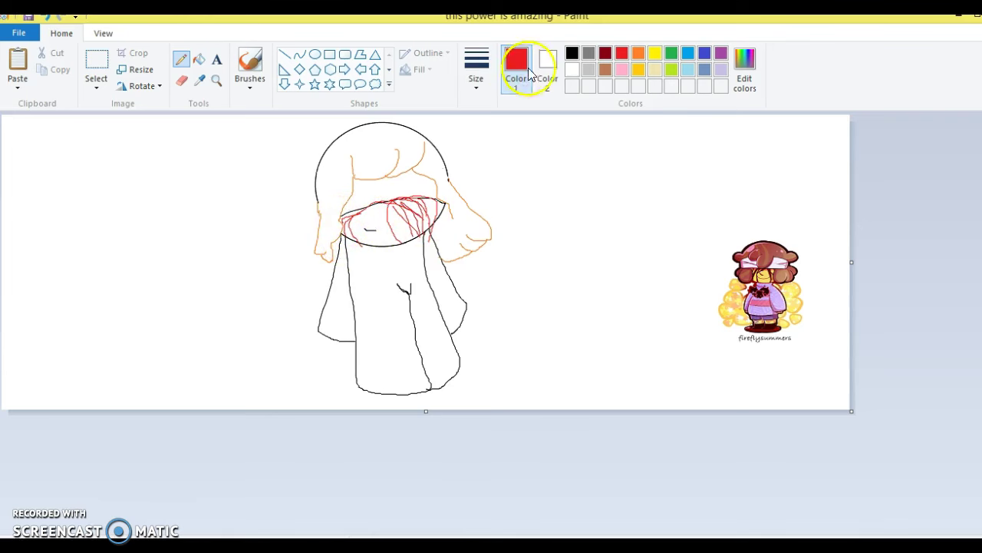
- Draw a small nose on the face and curved stripe lines across the upper and lower body in black pencil
click(571, 54)
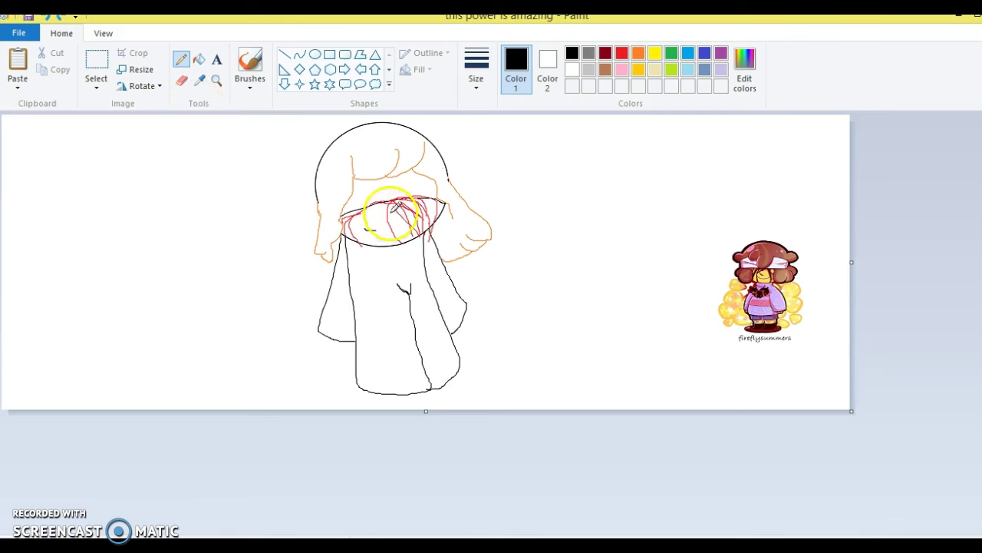
drag(385, 204, 382, 220)
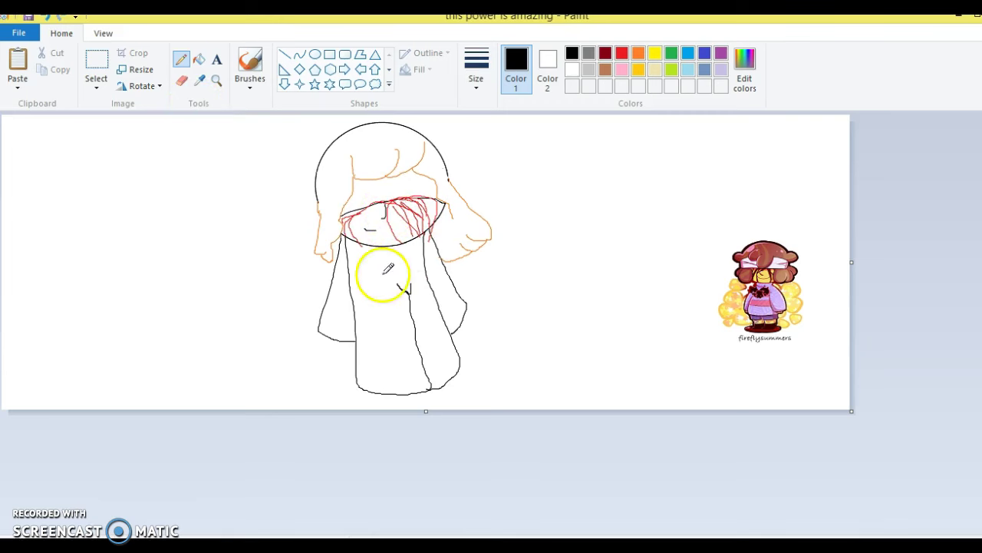
drag(351, 289, 411, 289)
click(182, 80)
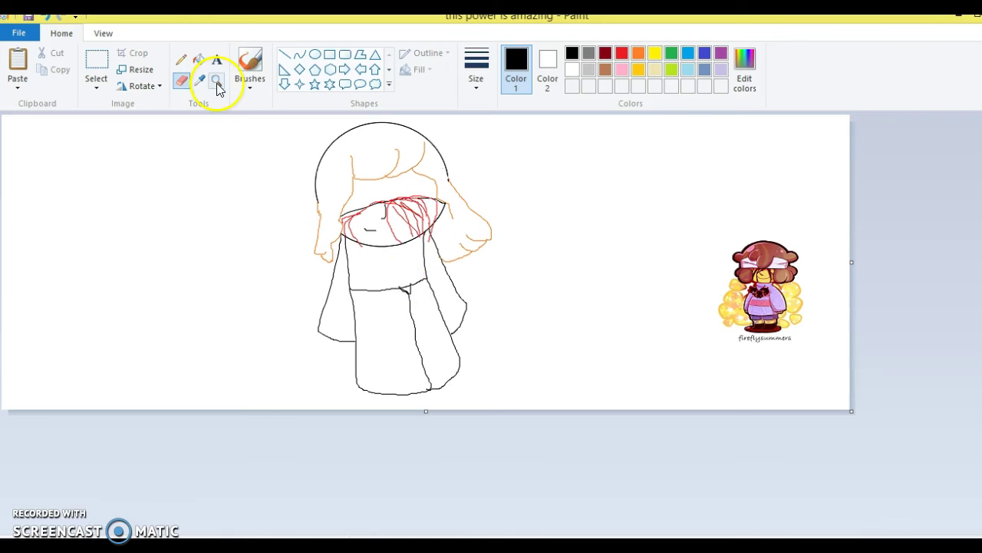
click(181, 58)
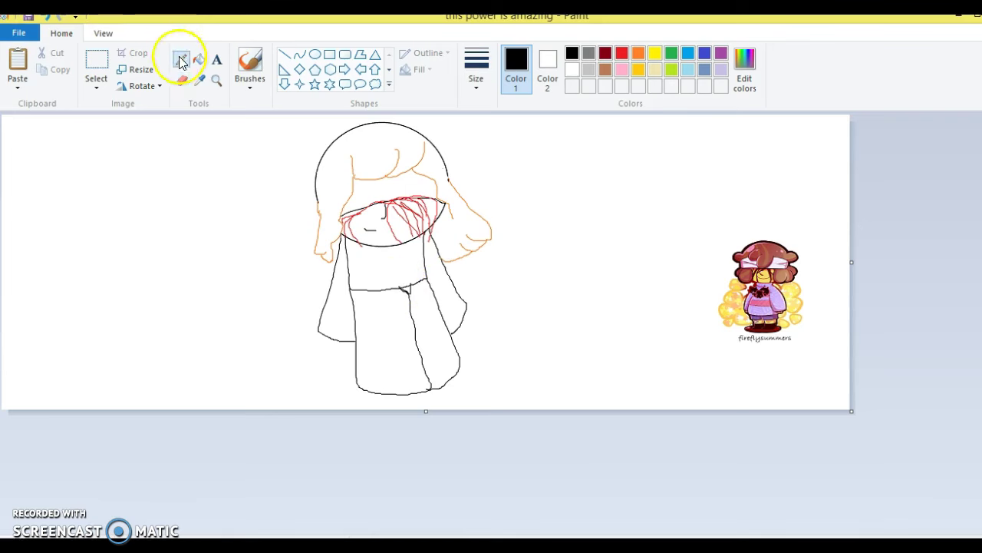
mouse_move(348, 253)
mouse_down()
mouse_move(351, 278)
mouse_move(423, 277)
mouse_up()
mouse_move(354, 253)
mouse_down()
mouse_move(401, 262)
mouse_move(426, 250)
mouse_up()
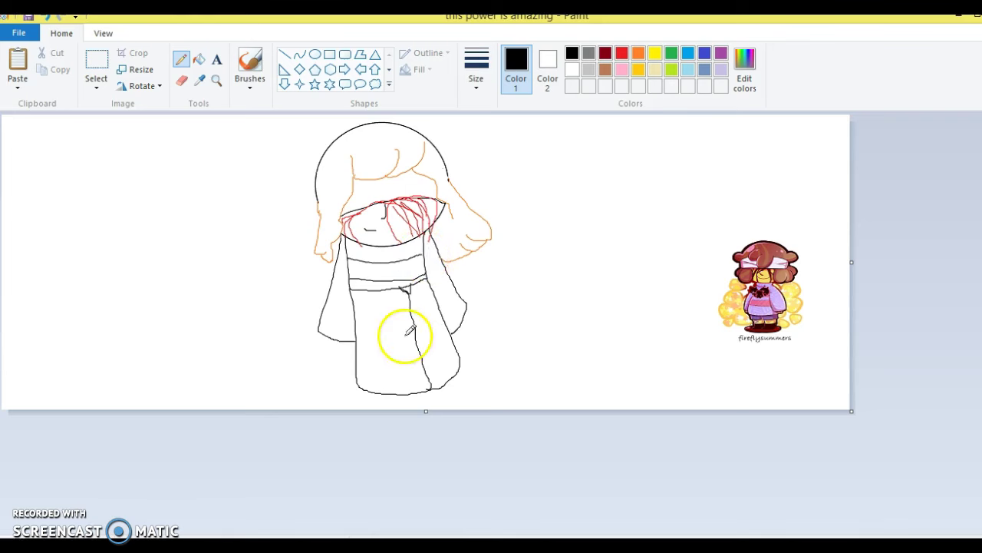
drag(354, 337, 443, 324)
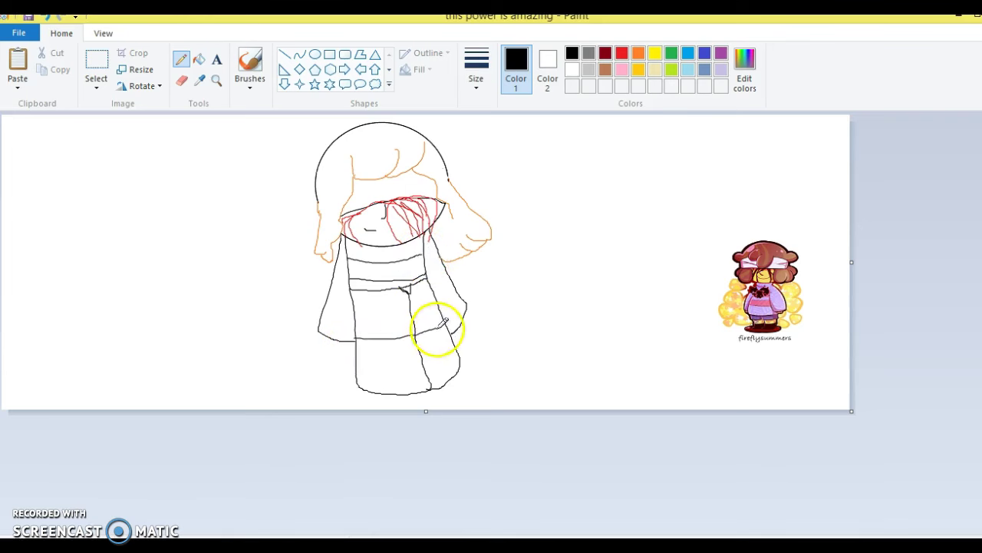
drag(355, 373, 456, 349)
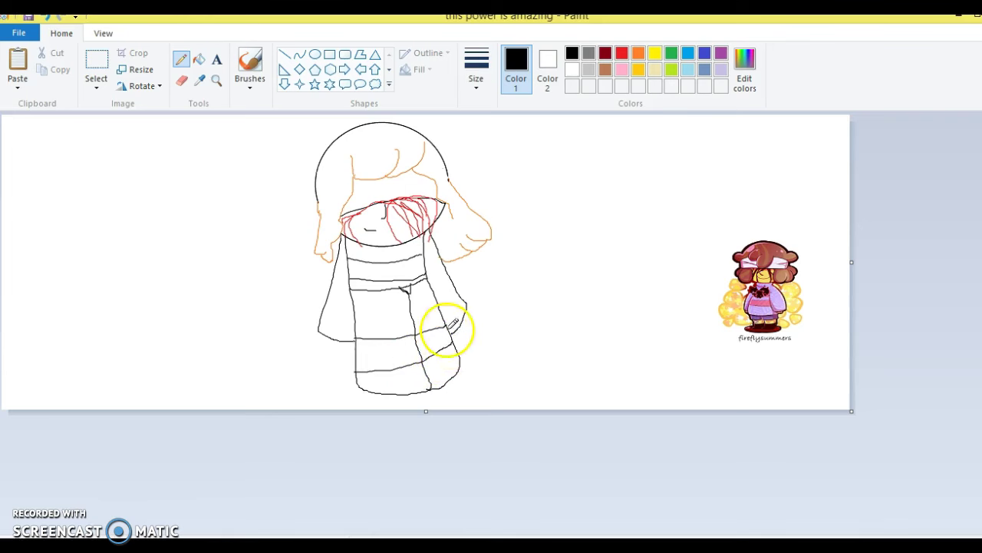
- Recolour the orange fringe lines black with the fill tool and undo the stray fill of the background
click(199, 59)
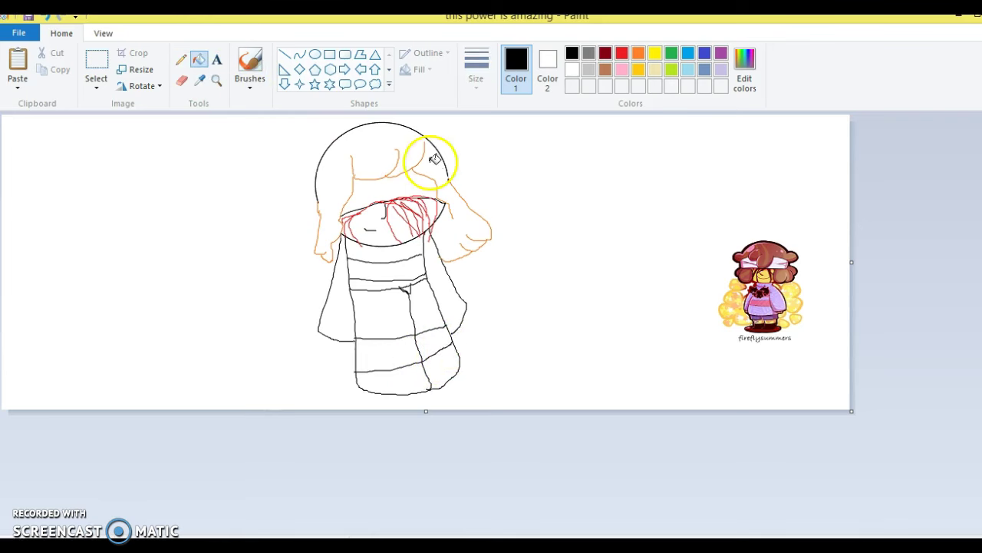
click(357, 173)
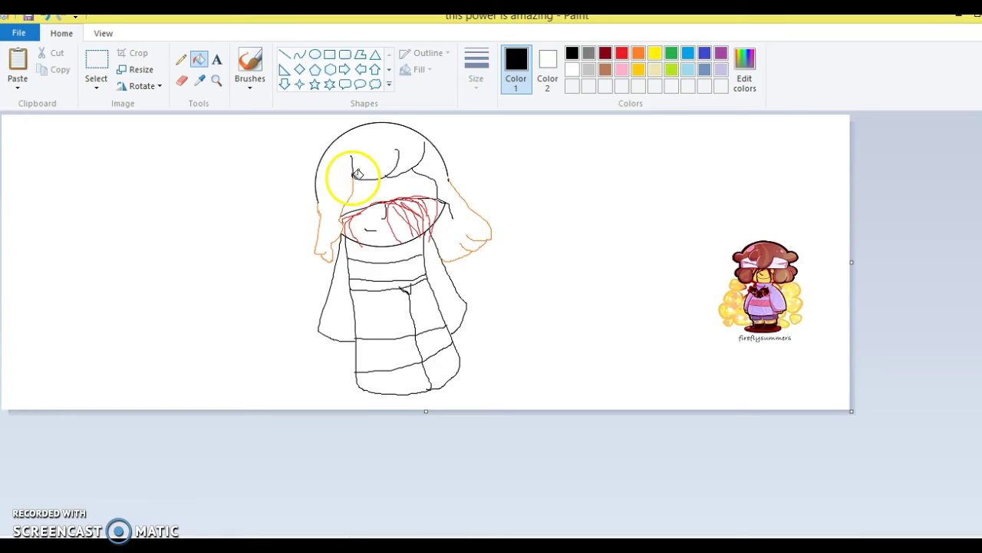
click(352, 172)
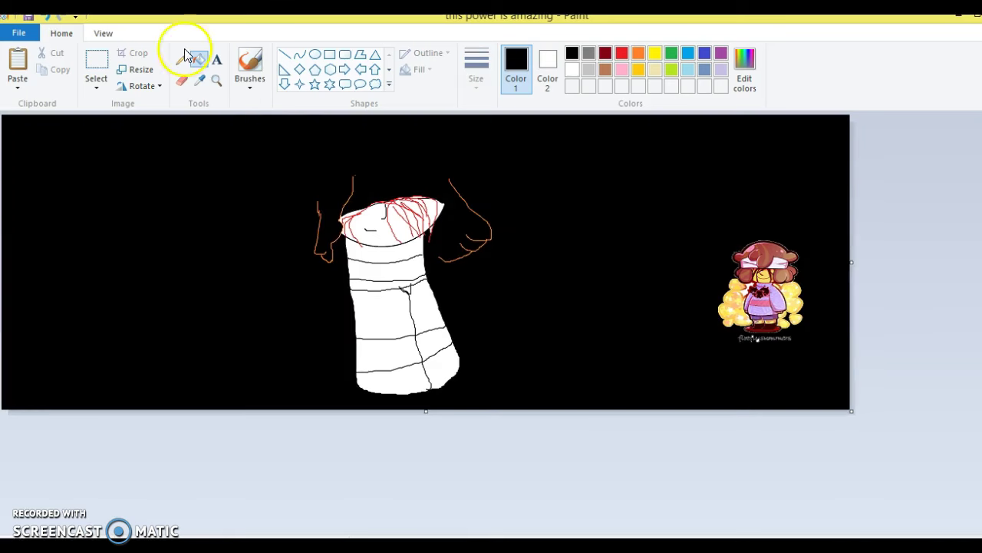
click(46, 17)
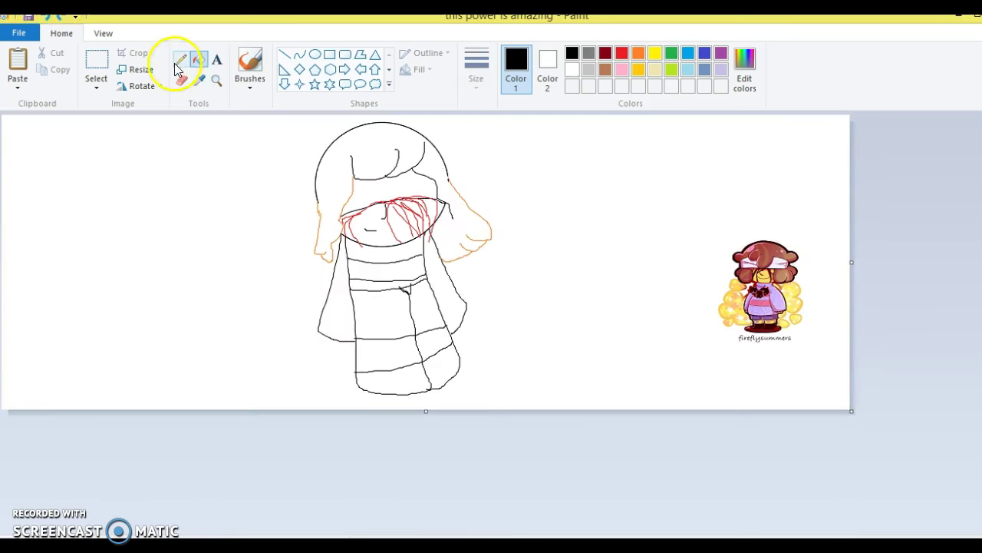
- Fill the orange outlines of the left hair lock with black, undoing the fill that spills over the background
click(216, 80)
click(367, 259)
click(418, 280)
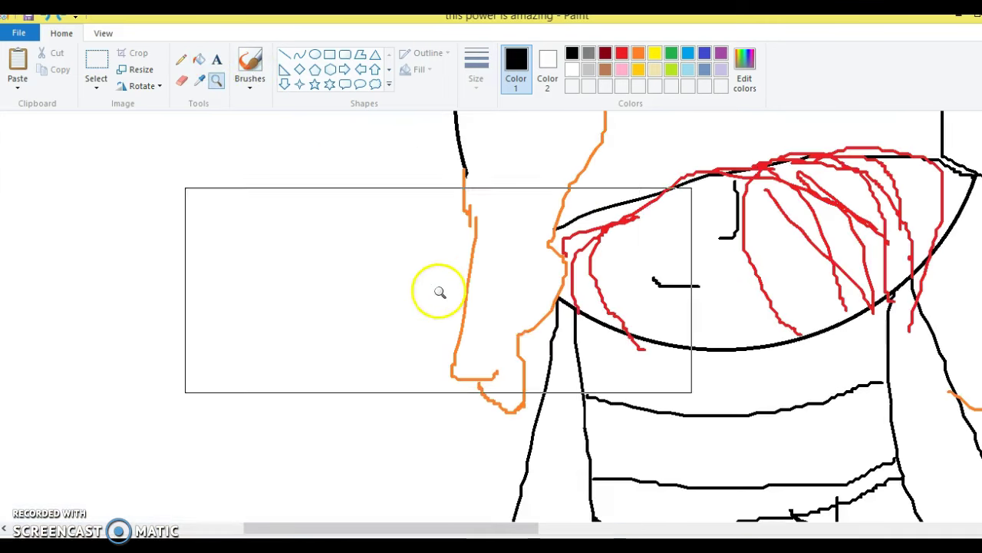
click(199, 59)
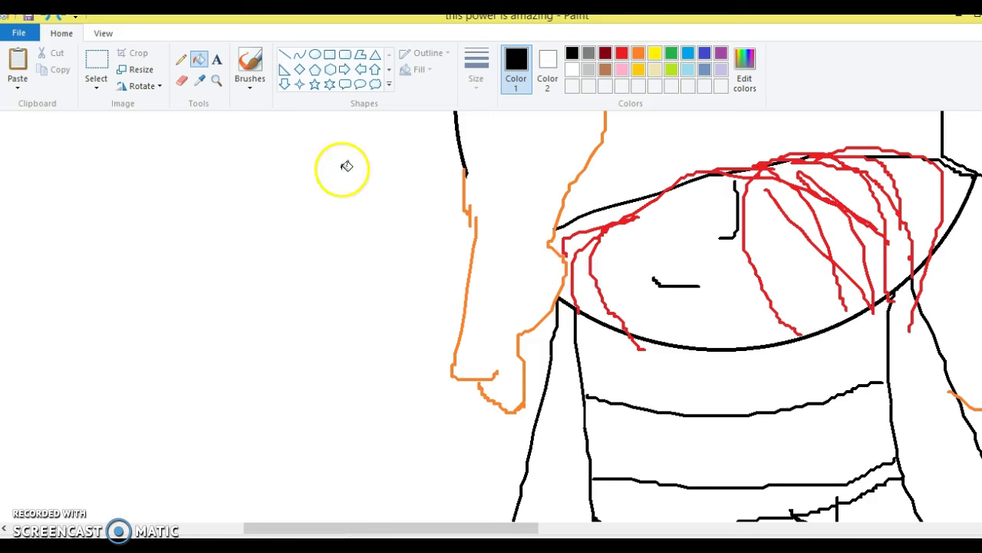
click(554, 241)
click(467, 198)
click(476, 223)
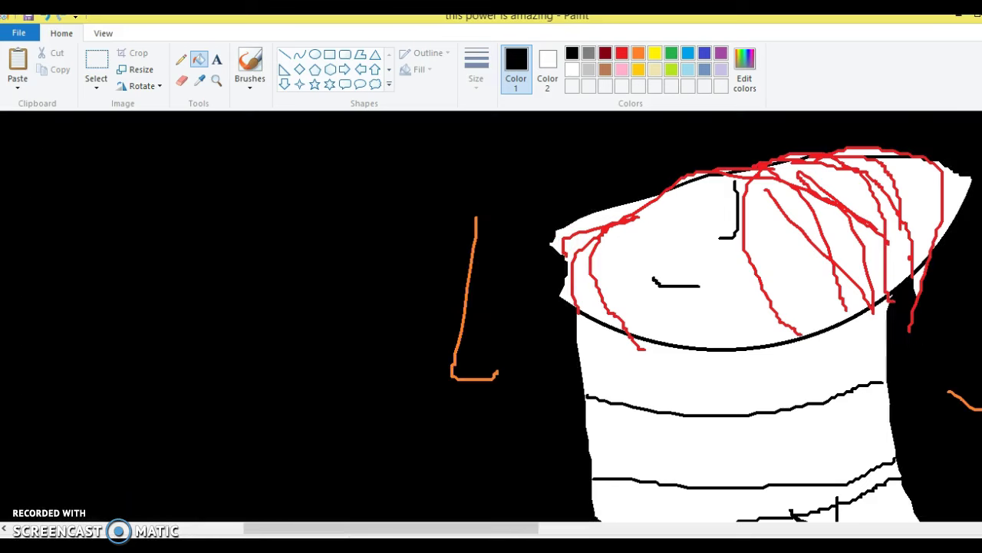
click(49, 17)
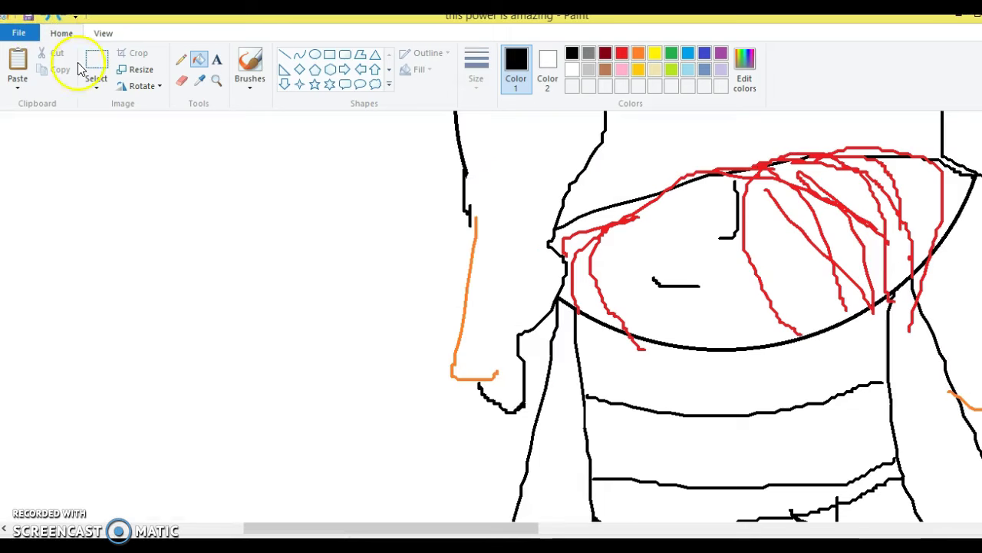
click(475, 216)
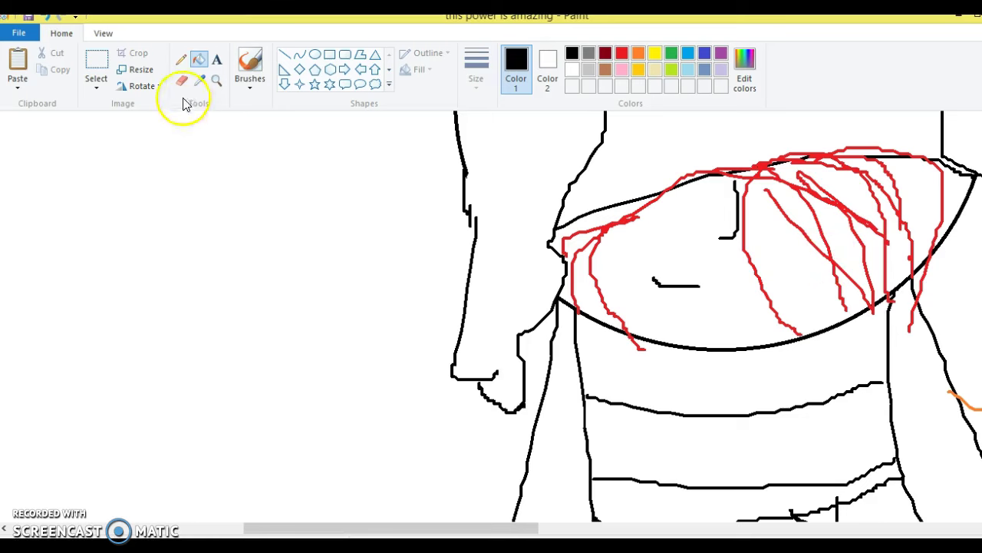
- Close the gaps in the left hair lock's outline and join its tip to the arm with black pencil strokes
click(181, 59)
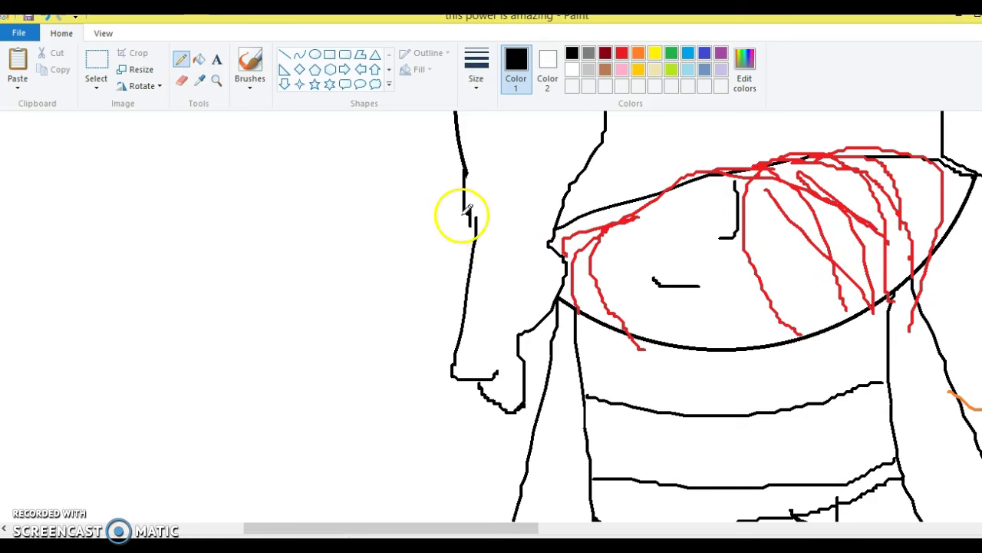
drag(469, 222, 476, 247)
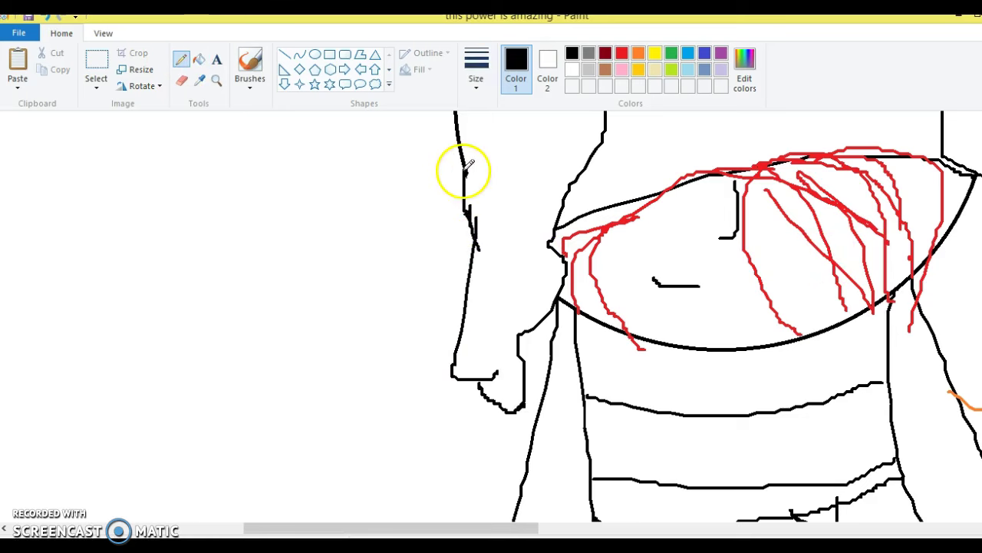
click(52, 23)
drag(471, 205, 476, 234)
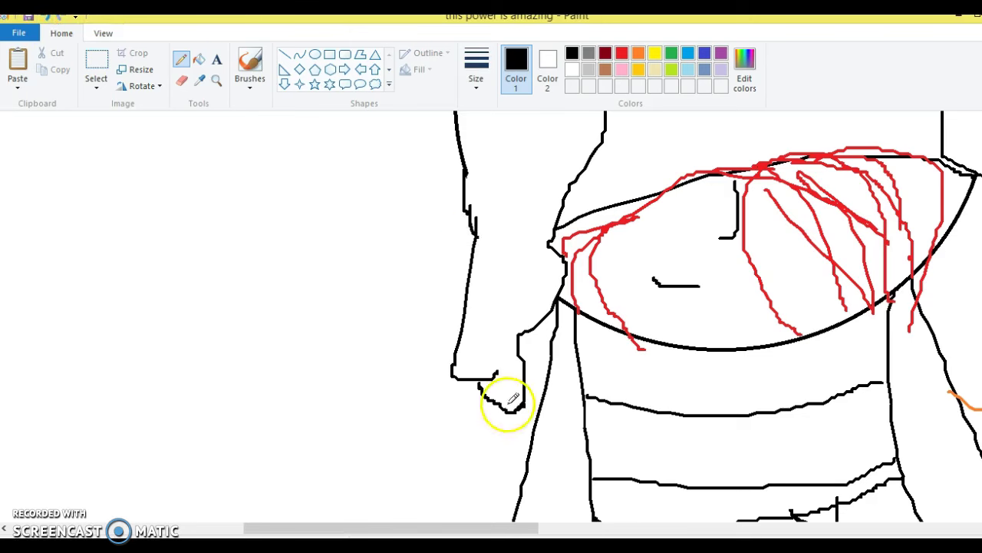
mouse_move(476, 373)
mouse_down()
mouse_move(476, 388)
mouse_move(482, 373)
mouse_up()
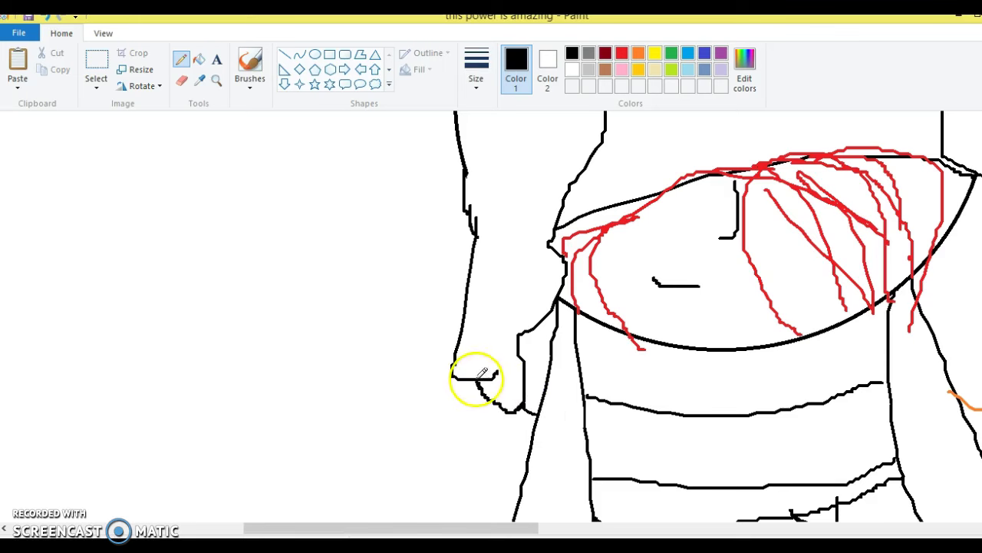
click(216, 59)
click(158, 250)
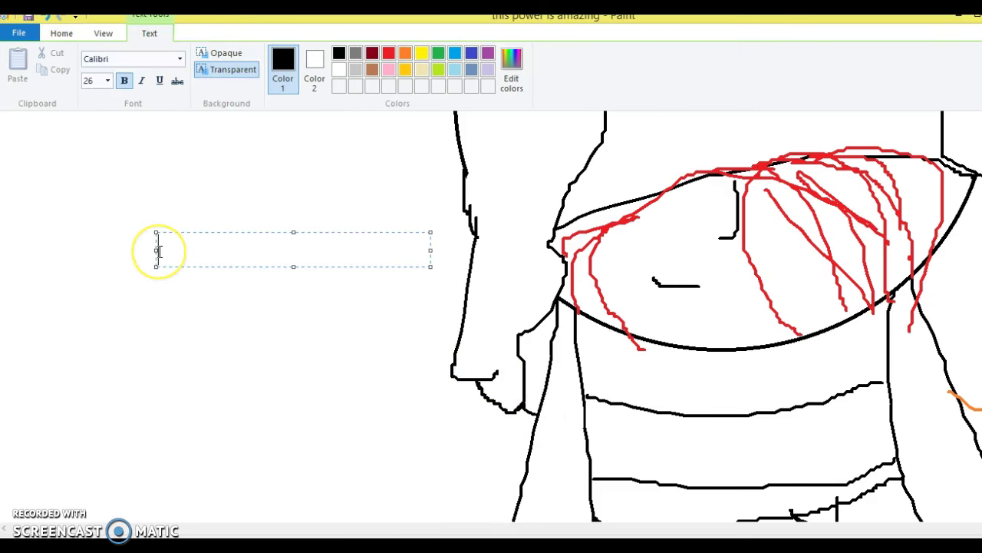
text(a)
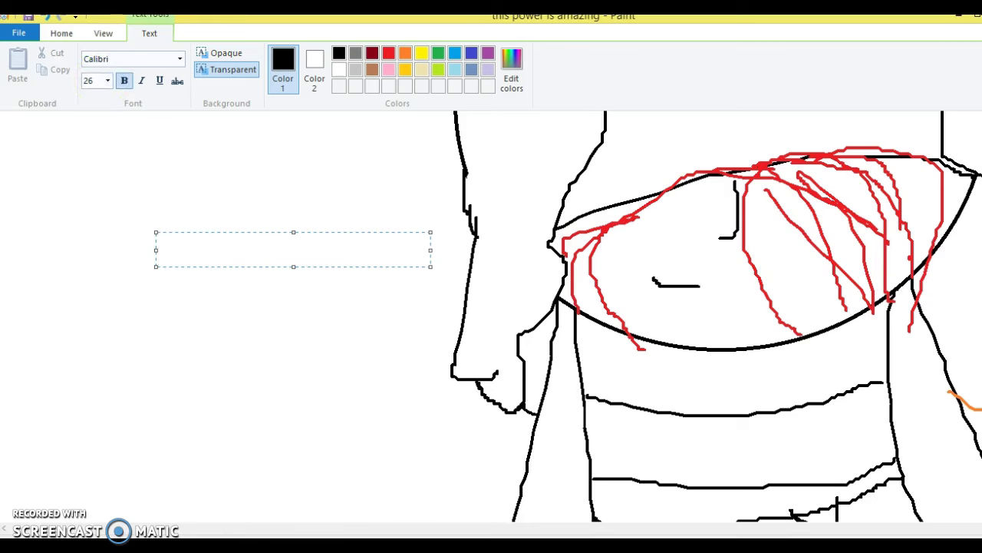
click(143, 256)
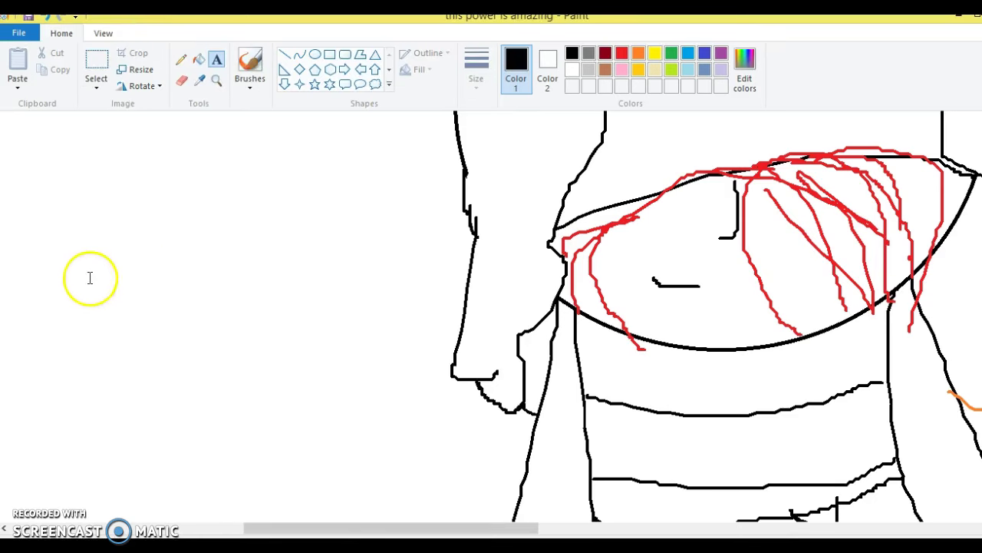
click(182, 64)
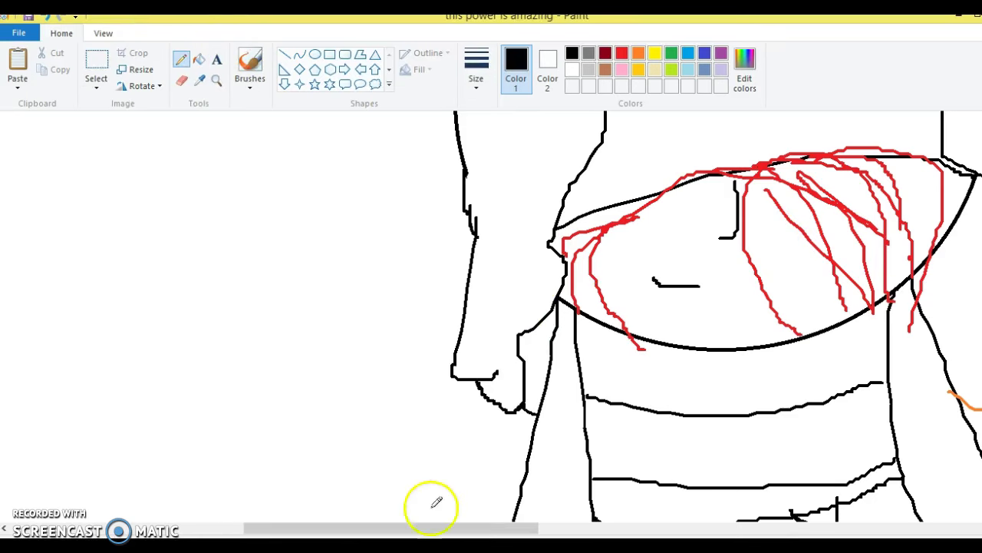
- Erase the orange end that overshoots the arm on the right hair lock and fill the lock's orange outline black
mouse_move(351, 520)
mouse_down()
mouse_move(588, 505)
mouse_move(516, 507)
mouse_up()
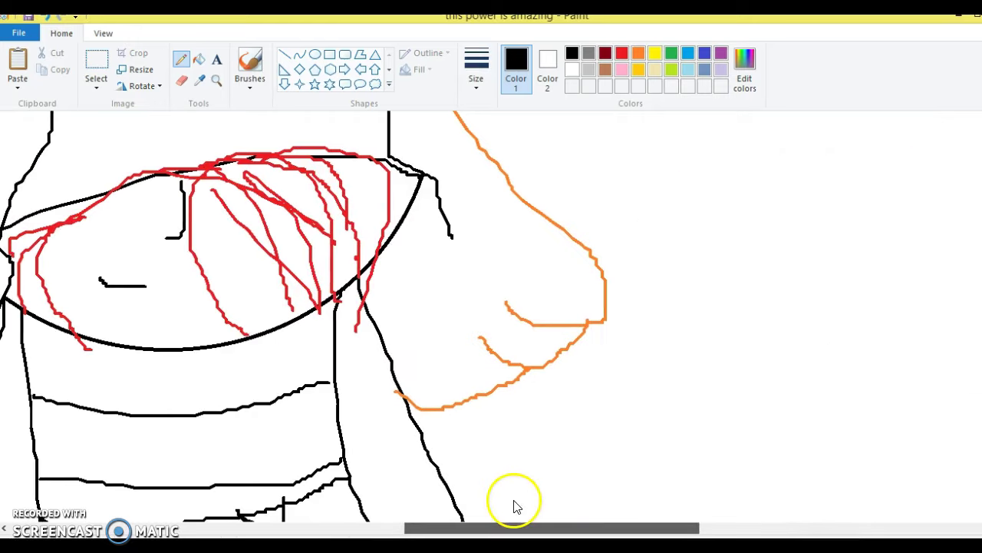
click(181, 80)
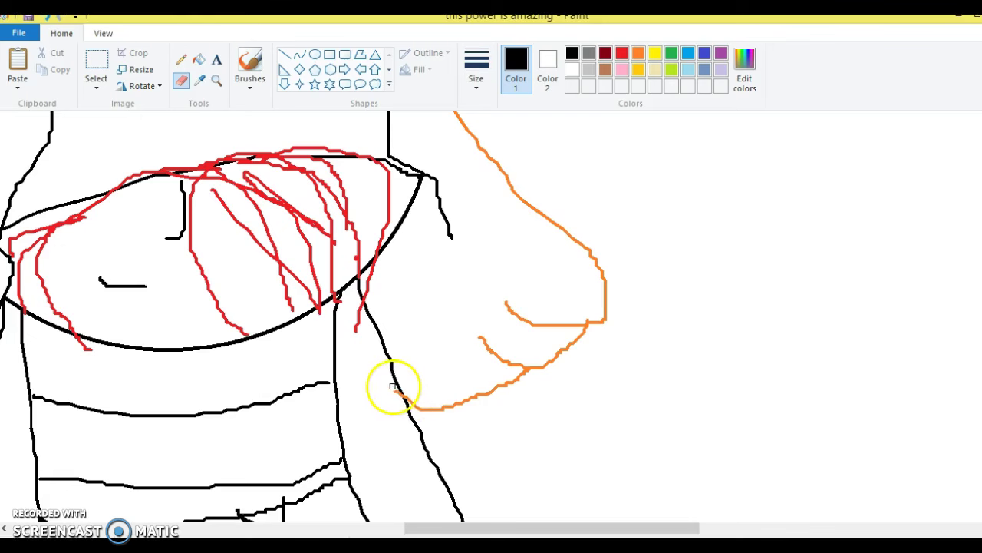
click(200, 61)
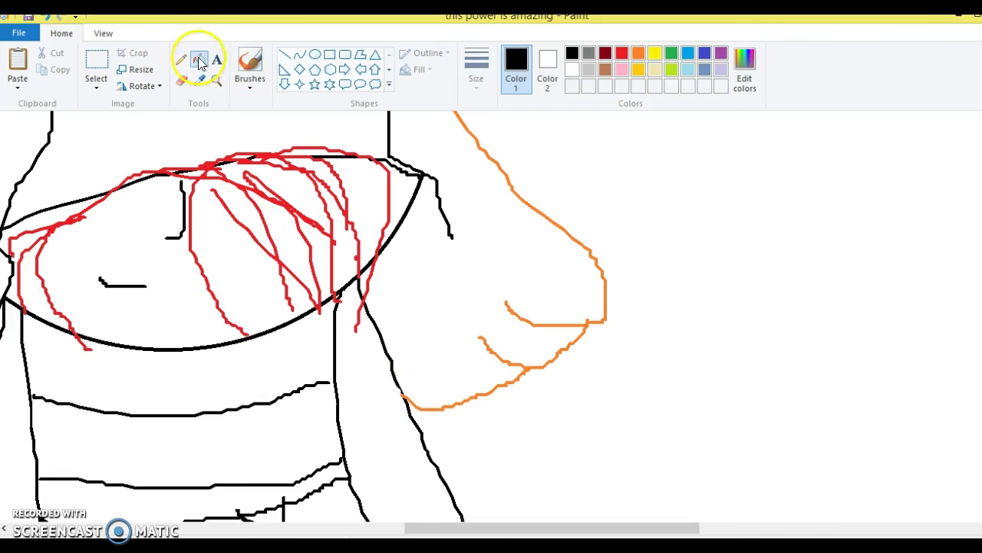
click(594, 247)
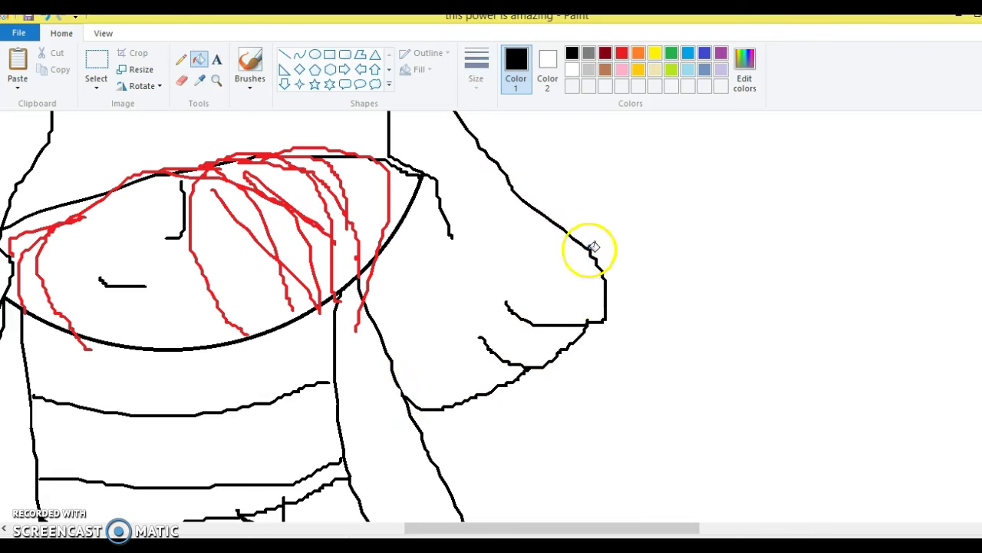
- Close the gaps where the right hair outline meets the head and where the fringe meets the blindfold's left edge with black pencil strokes
scroll(304, 316, up, 5)
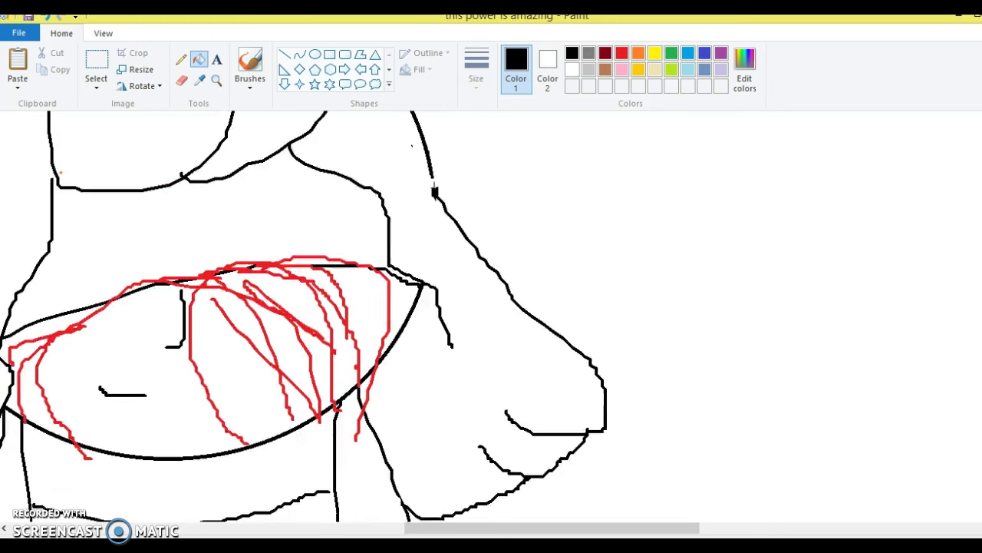
click(181, 59)
drag(431, 275, 436, 287)
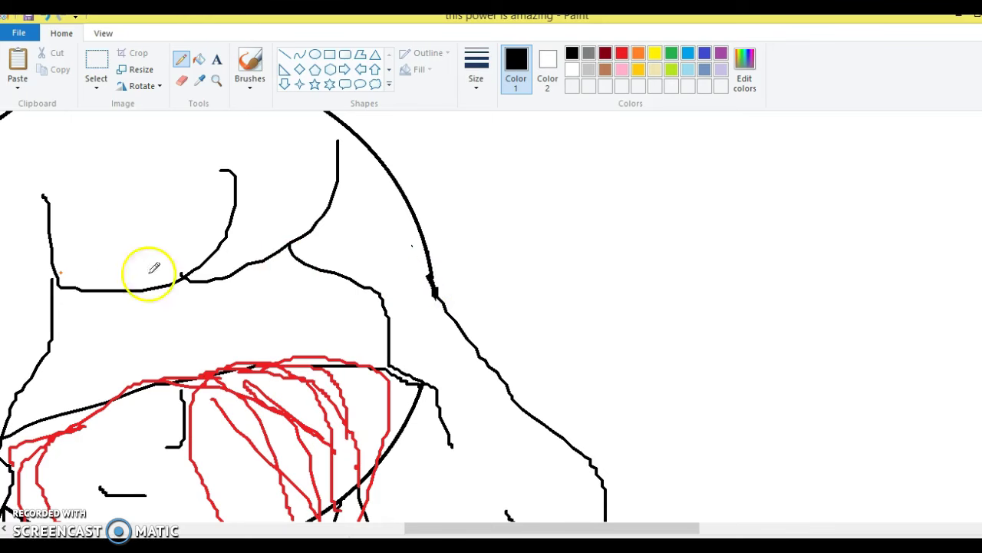
drag(56, 277, 54, 281)
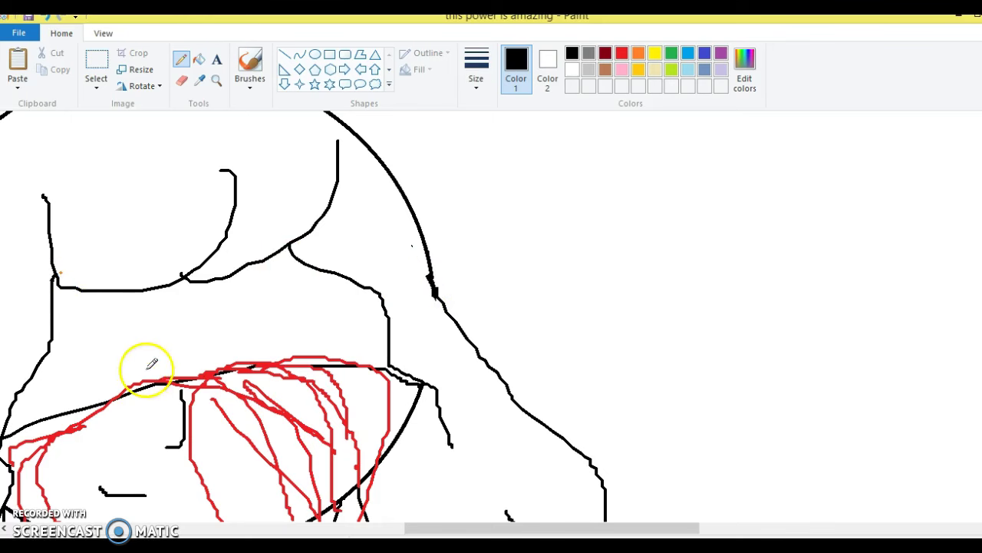
- Draw short black fold lines at the upper right and lower left ends of the blindfold
drag(350, 298, 379, 297)
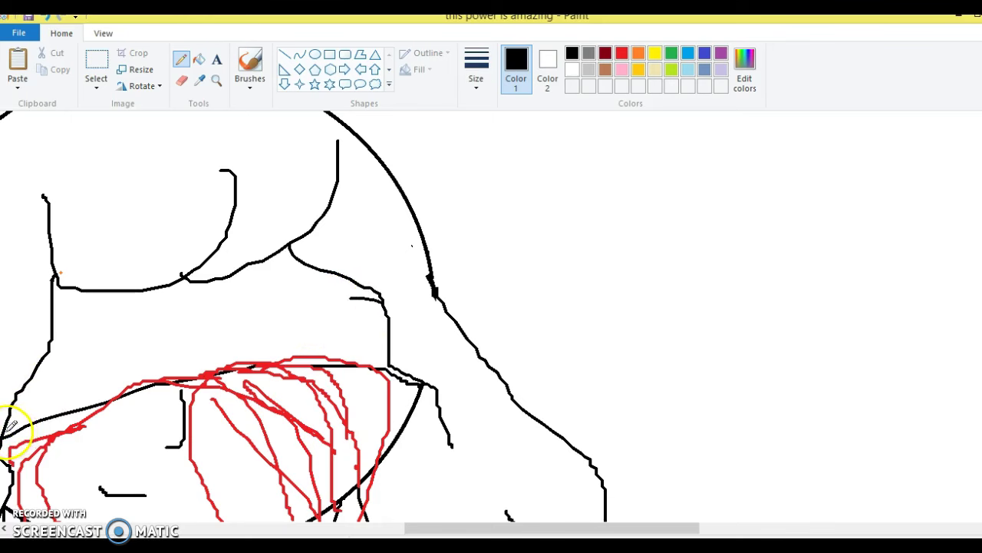
mouse_move(9, 426)
mouse_down()
mouse_move(42, 402)
mouse_move(117, 393)
mouse_up()
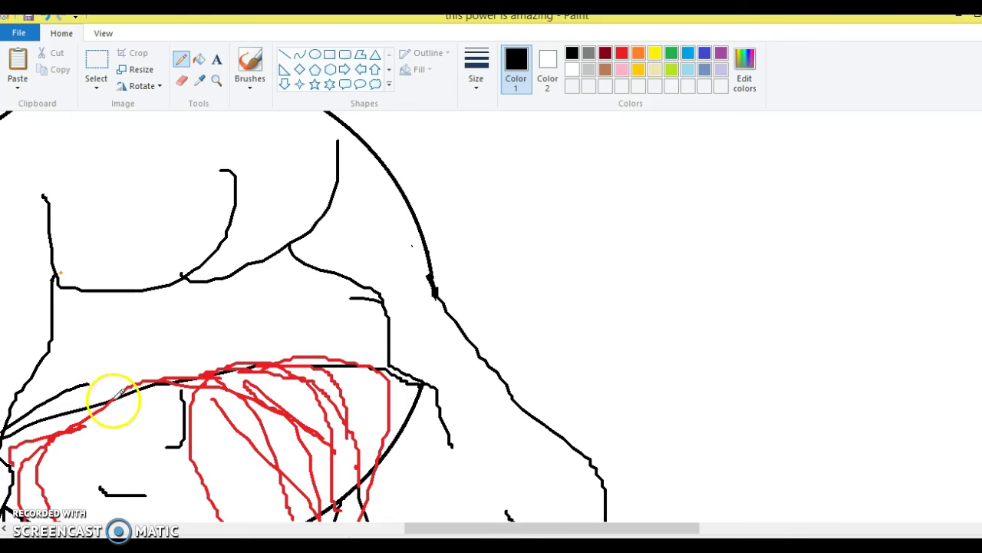
- Erase the red scribble above the blindfold's lower edge and retrace that edge in black pencil
click(181, 80)
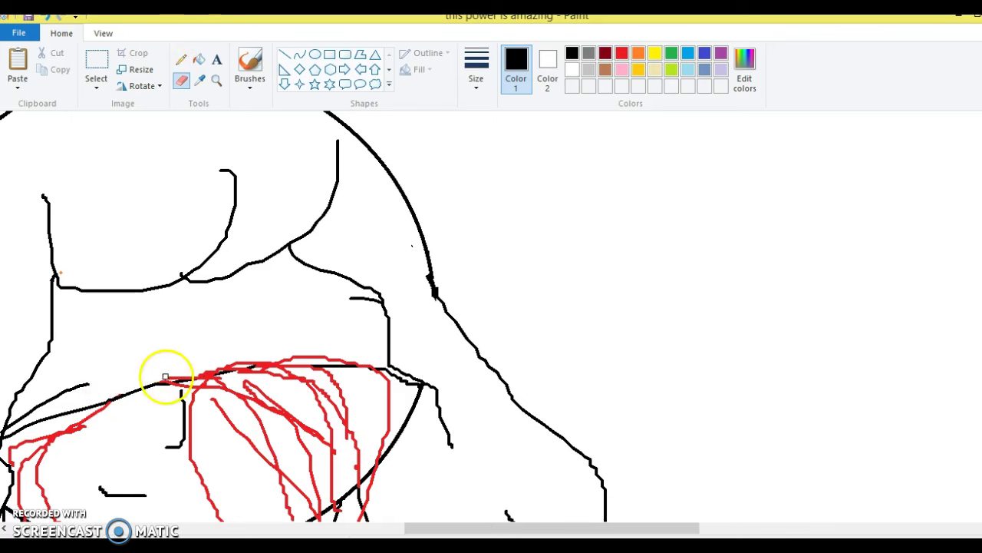
mouse_move(179, 376)
mouse_down()
mouse_move(254, 355)
mouse_move(344, 360)
mouse_move(315, 351)
mouse_move(192, 362)
mouse_up()
click(181, 59)
mouse_move(155, 381)
mouse_down()
mouse_move(307, 362)
mouse_move(398, 373)
mouse_up()
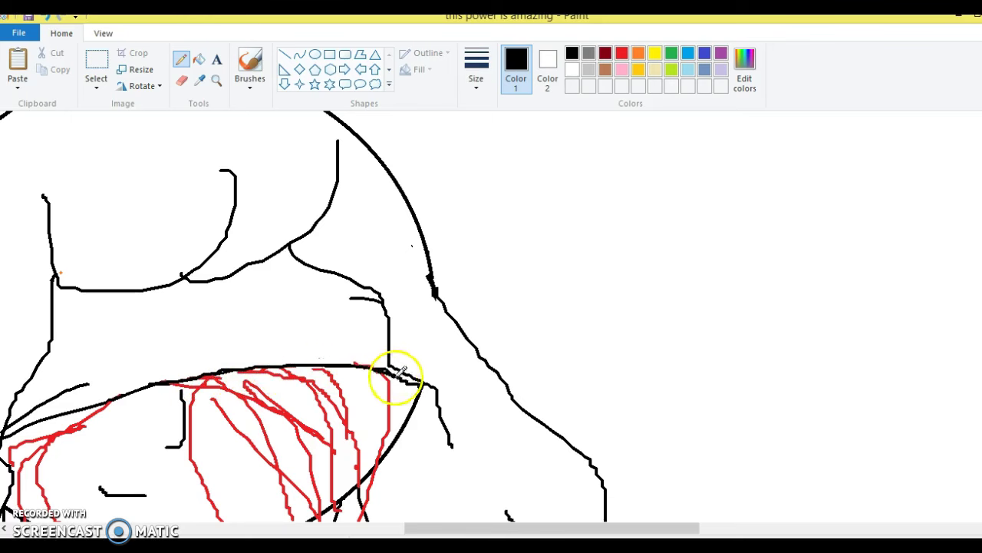
- Draw two long crossing bandage lines over the blindfold in black pencil, joining the short fold lines at its ends
drag(329, 345, 365, 360)
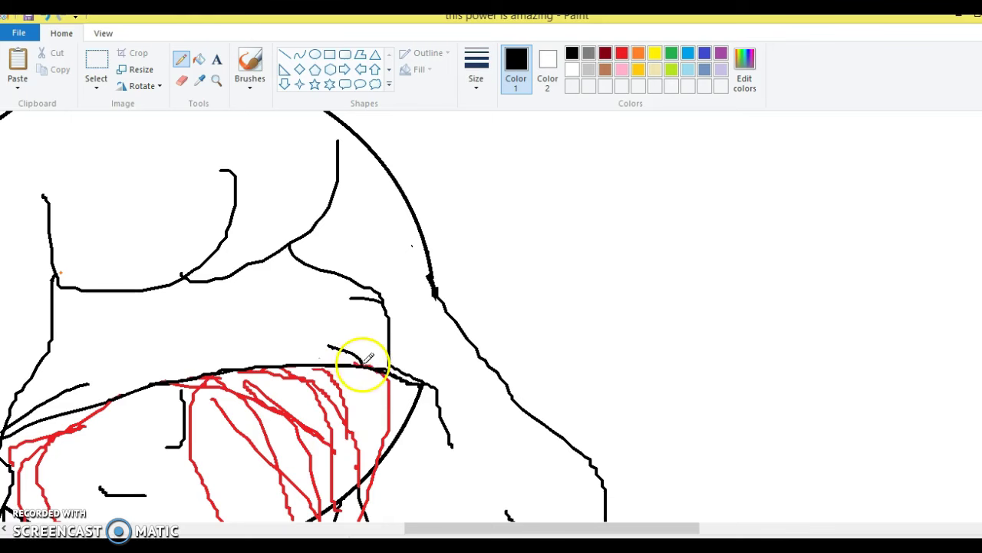
mouse_move(53, 330)
mouse_down()
mouse_move(111, 315)
mouse_move(189, 313)
mouse_move(356, 351)
mouse_up()
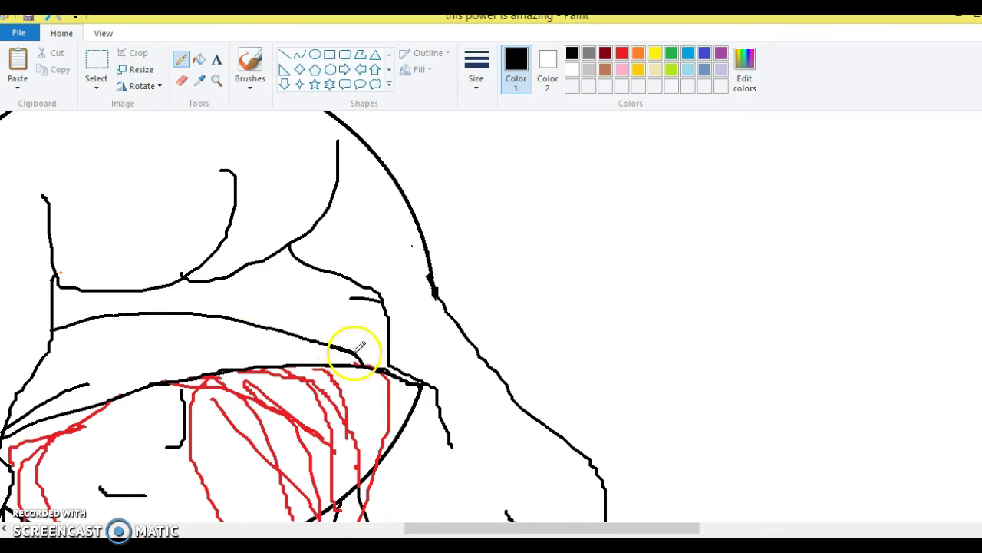
mouse_move(82, 386)
mouse_down()
mouse_move(319, 297)
mouse_move(381, 298)
mouse_up()
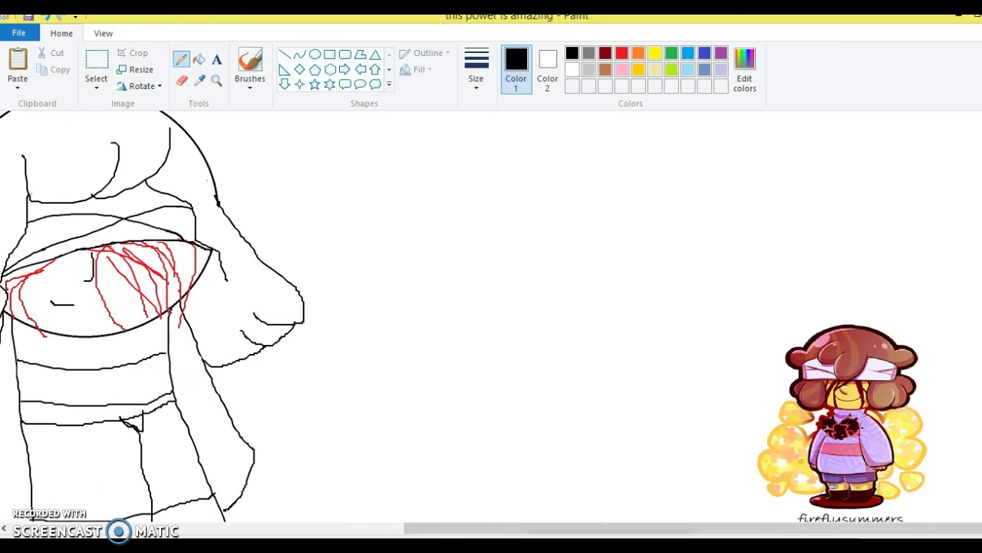
- Fill the whole hair with the reddish brown picked from the hair in the reference picture
drag(110, 334, 169, 351)
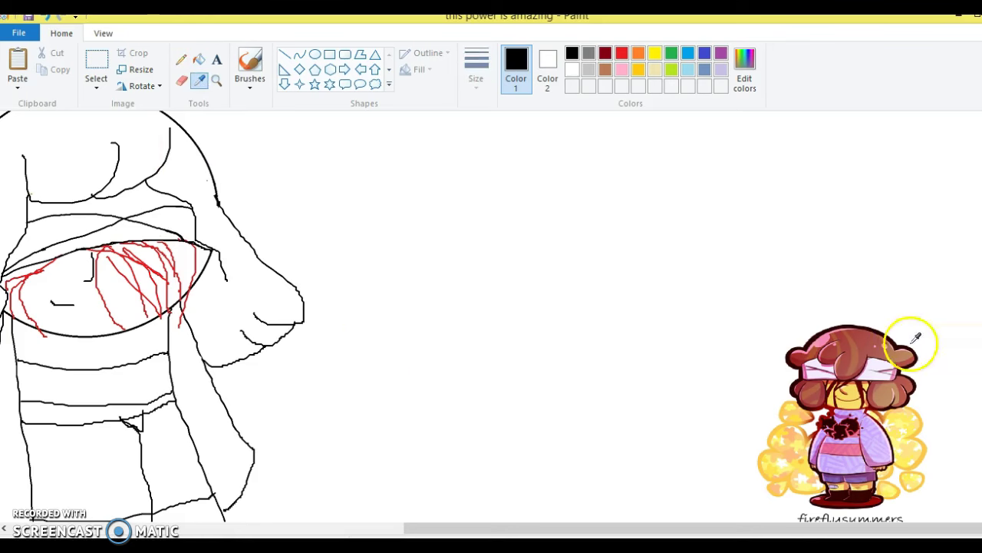
click(851, 357)
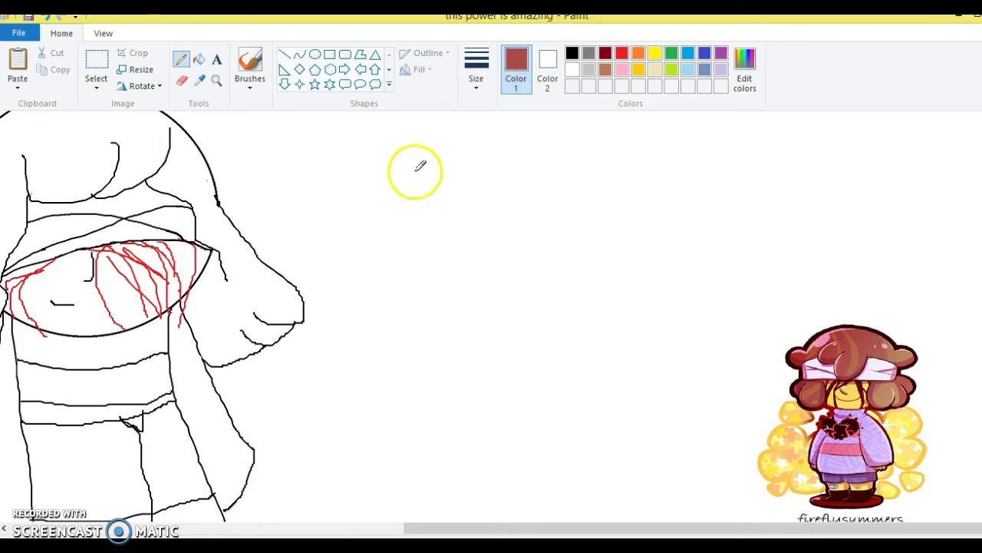
click(200, 57)
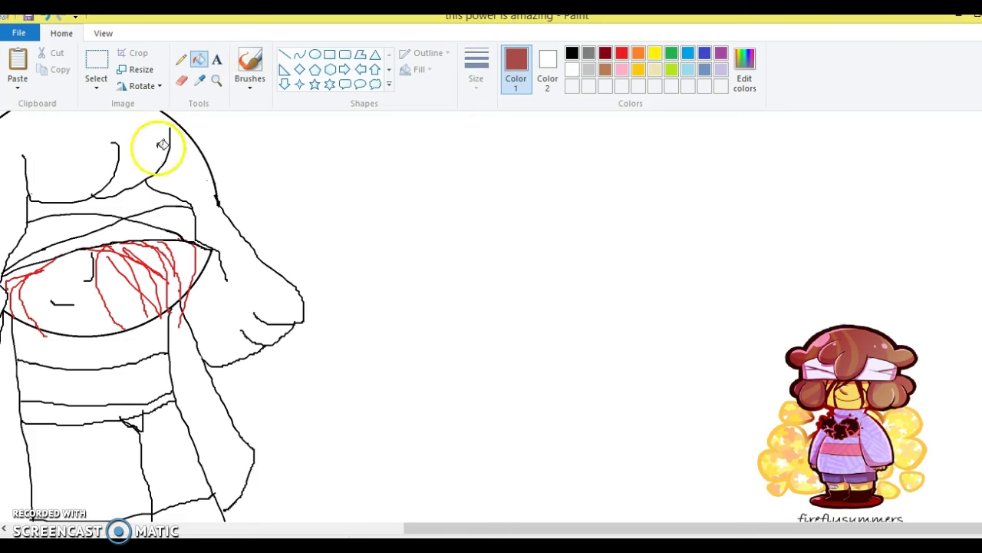
click(158, 150)
click(221, 265)
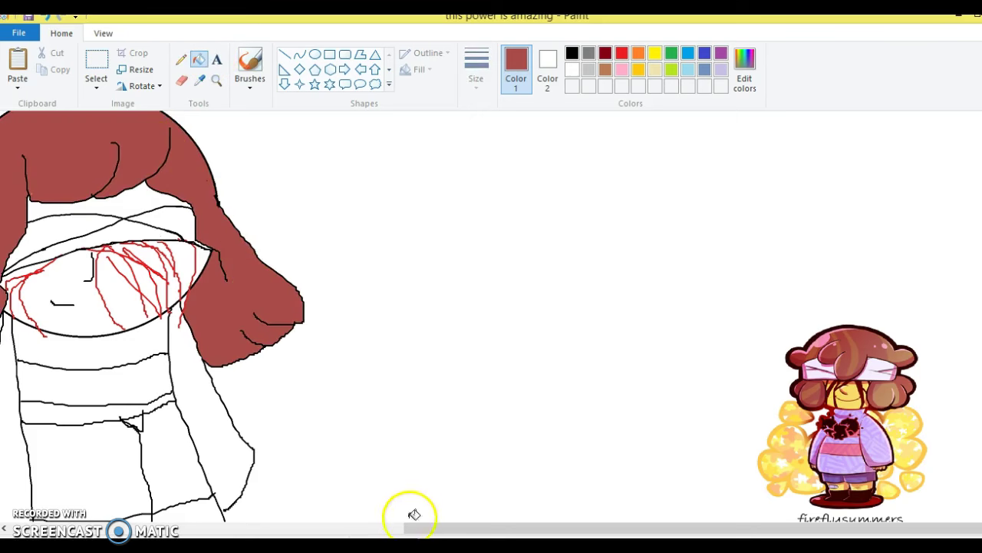
- Erase the red stroke running below the chin beside the right hair lock and repair the lock's inner outline in black pencil
drag(430, 531, 400, 531)
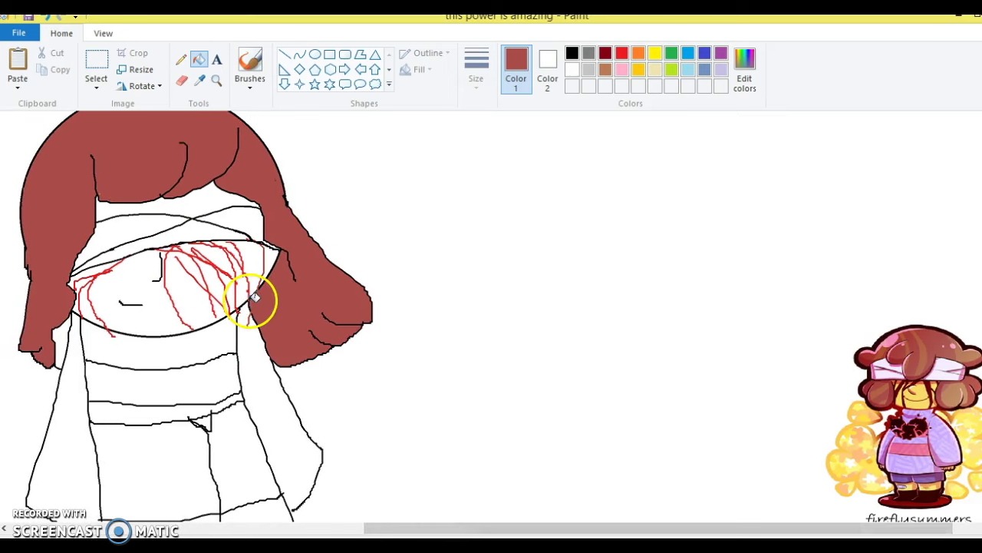
click(182, 81)
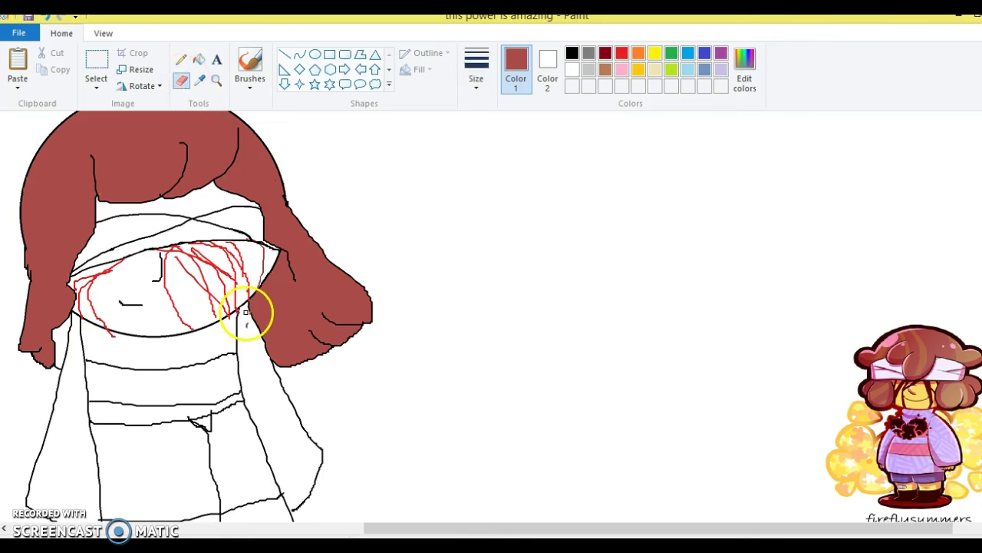
click(182, 60)
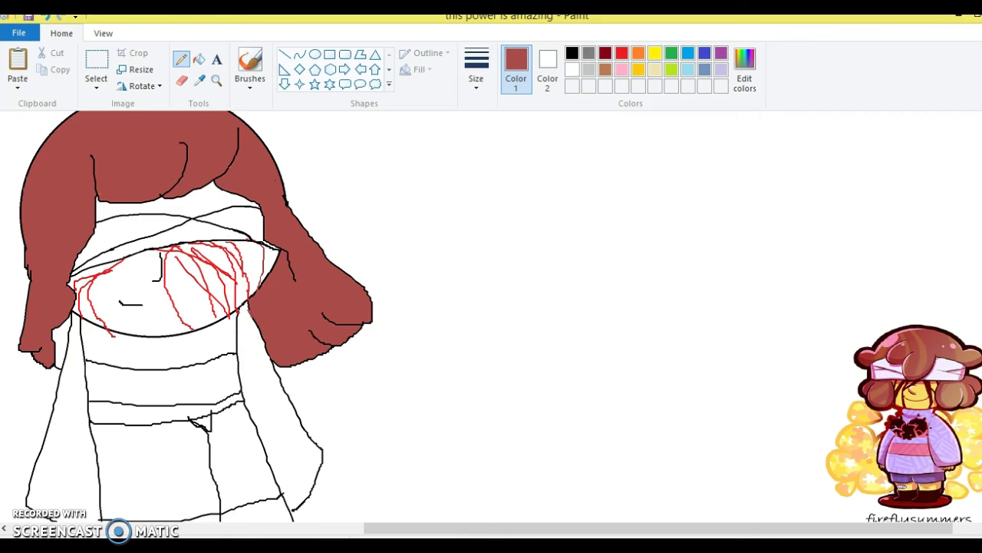
click(573, 56)
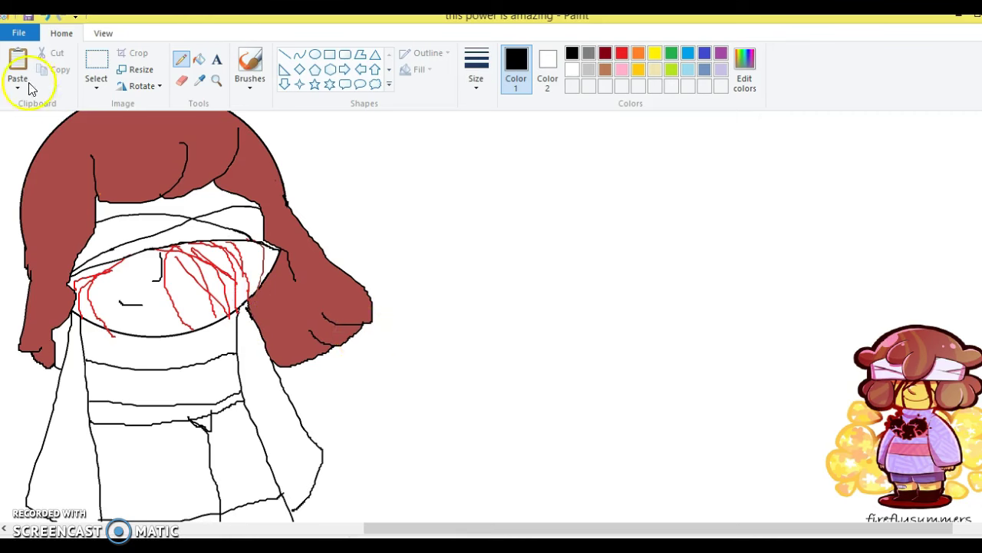
- Fill the remaining white gap beside the left hair lock with the reddish brown picked from the hair
click(200, 80)
click(148, 121)
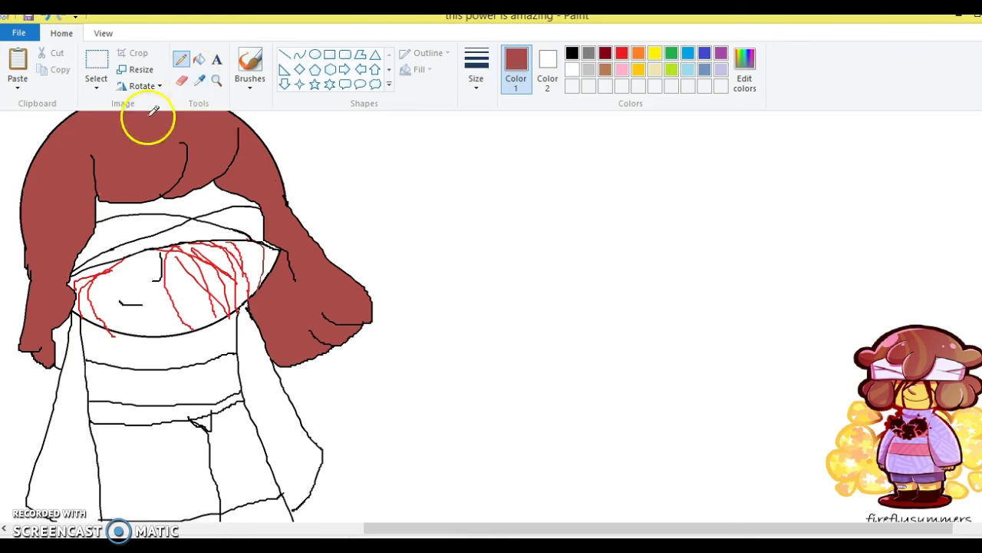
click(199, 59)
click(58, 337)
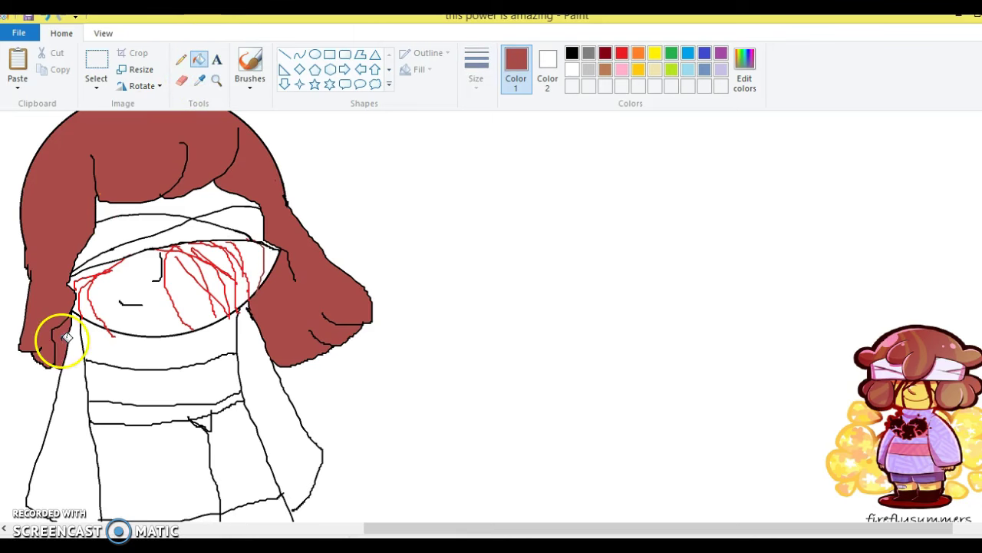
- Try to fill the body stripe with the pink picked from the reference picture's sweater stripe, and undo the fill
click(200, 80)
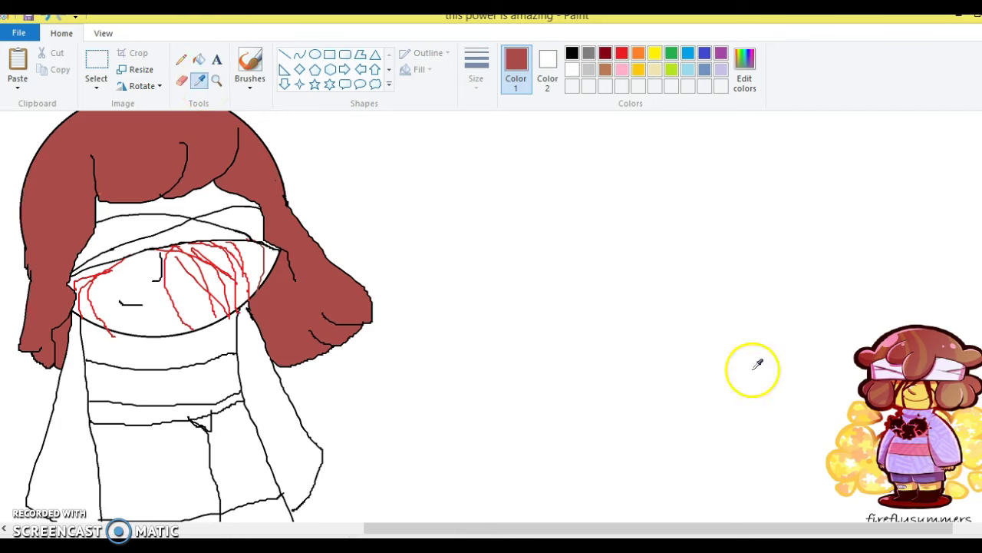
click(913, 443)
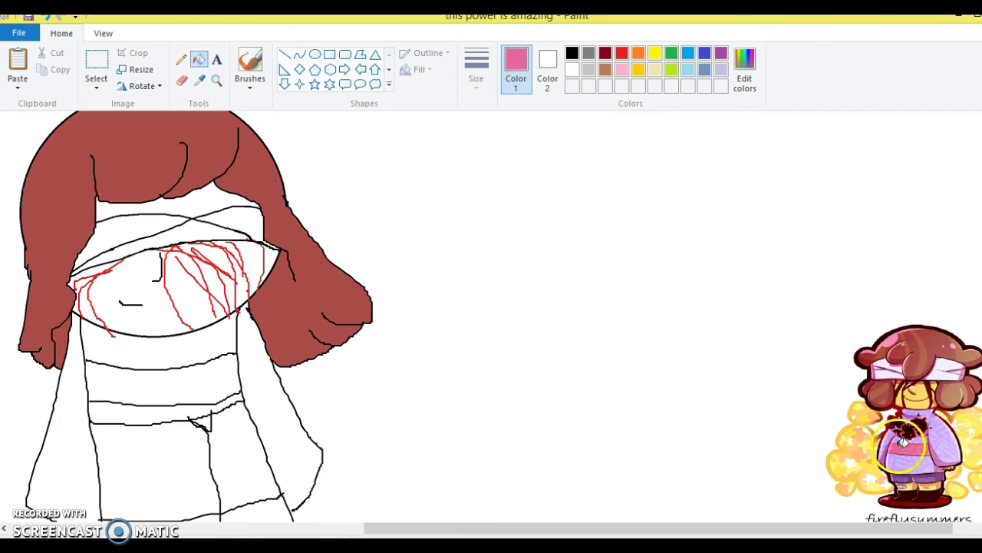
click(214, 373)
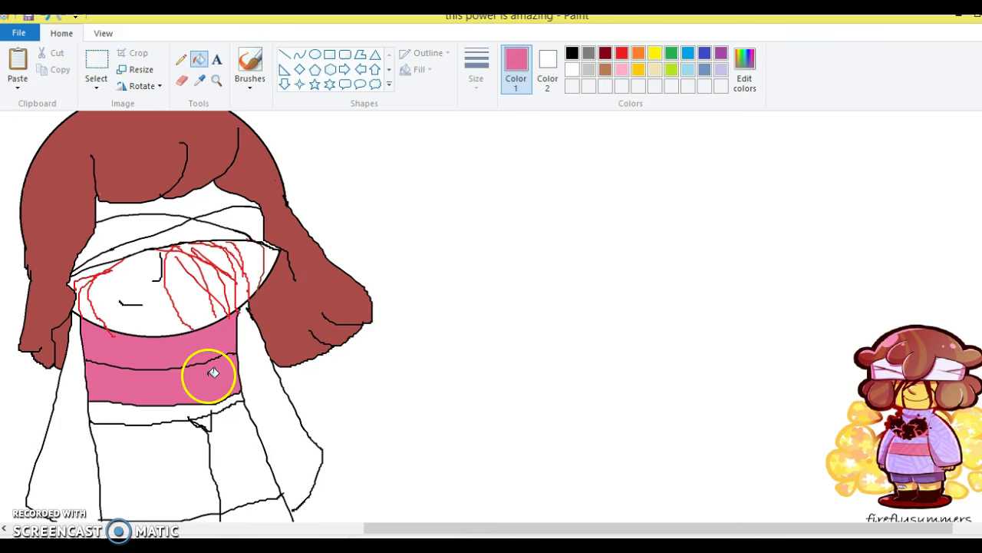
click(48, 17)
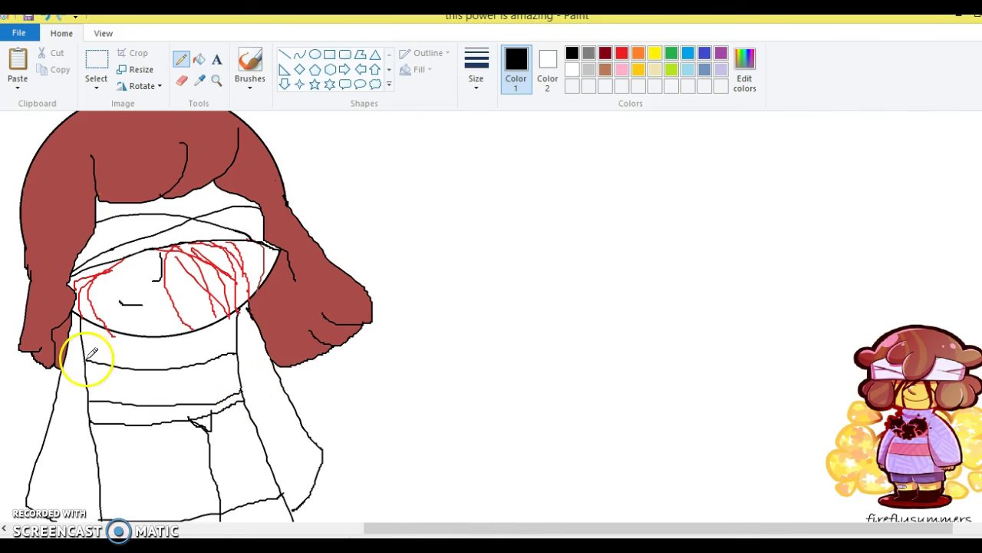
- Fill only the middle stripe of the sweater with the pink picked from the reference picture's sweater stripe
click(198, 59)
click(199, 81)
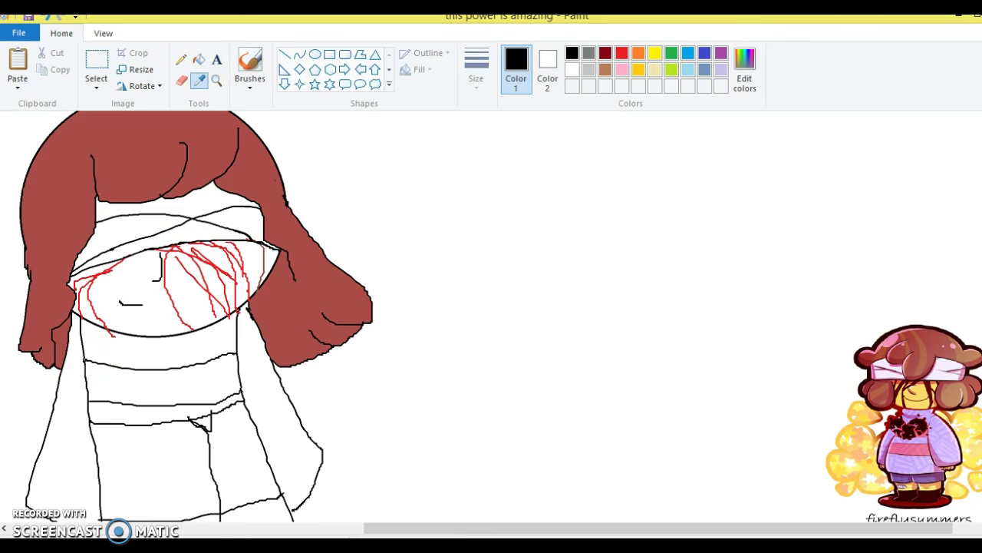
click(922, 451)
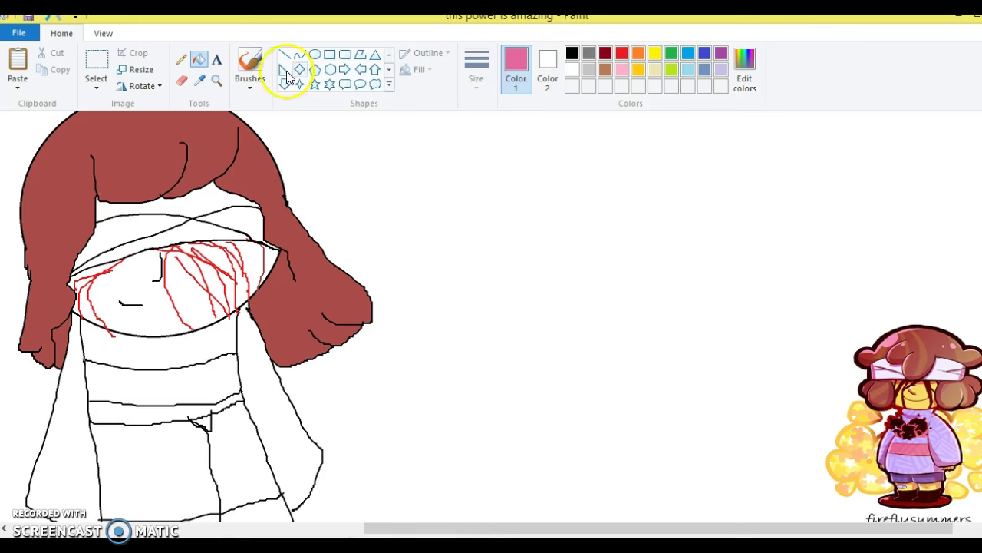
click(190, 369)
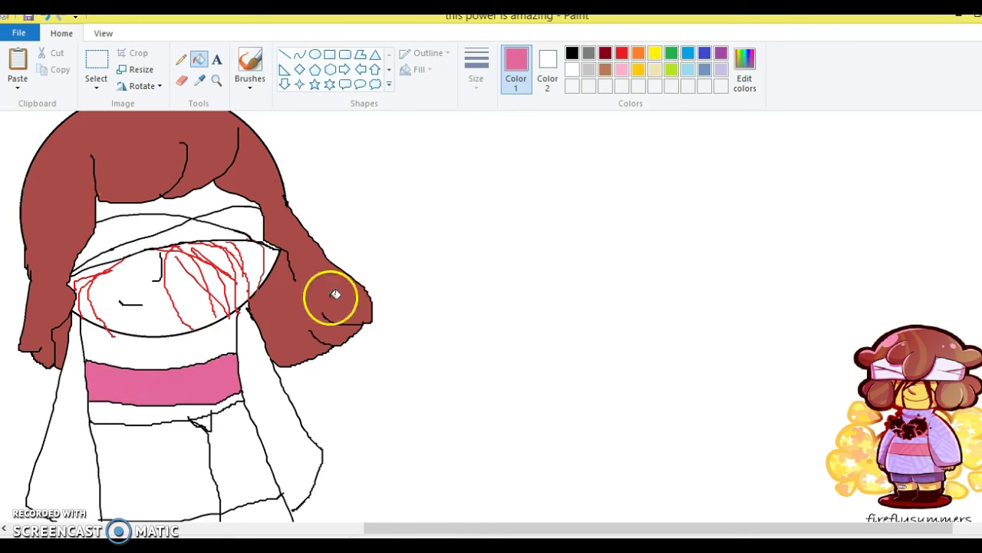
- Fill both halves of the shorts with the purple picked from the shorts in the reference picture
click(199, 80)
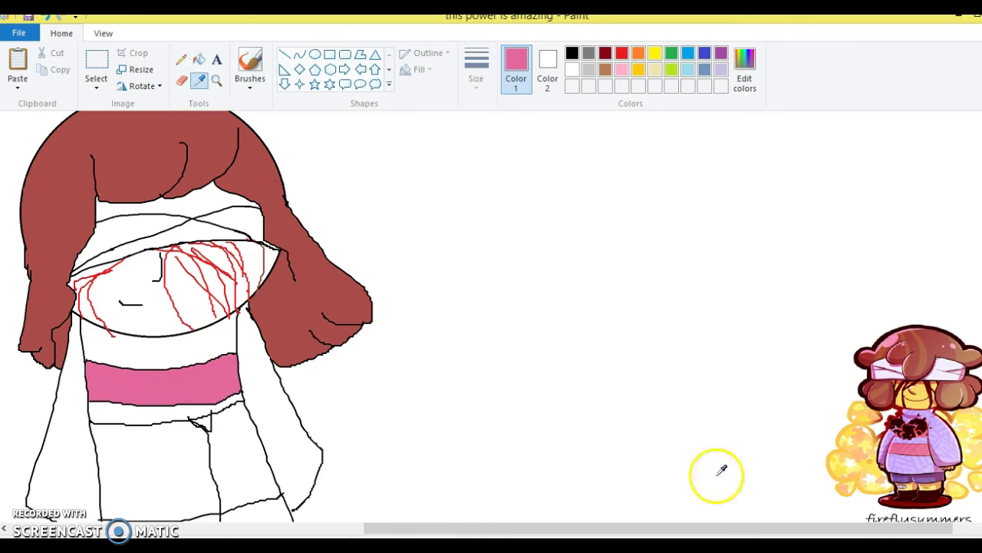
click(933, 478)
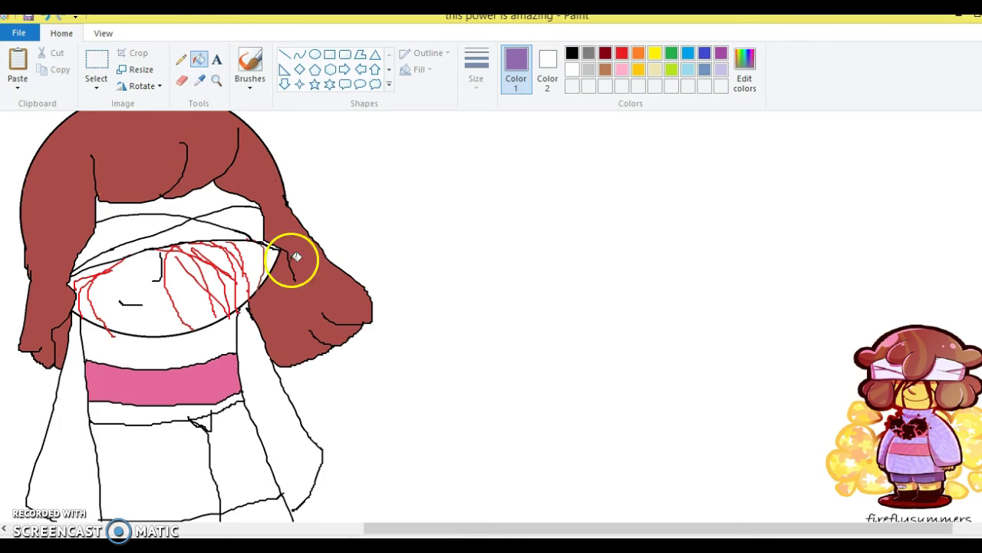
click(167, 485)
click(244, 475)
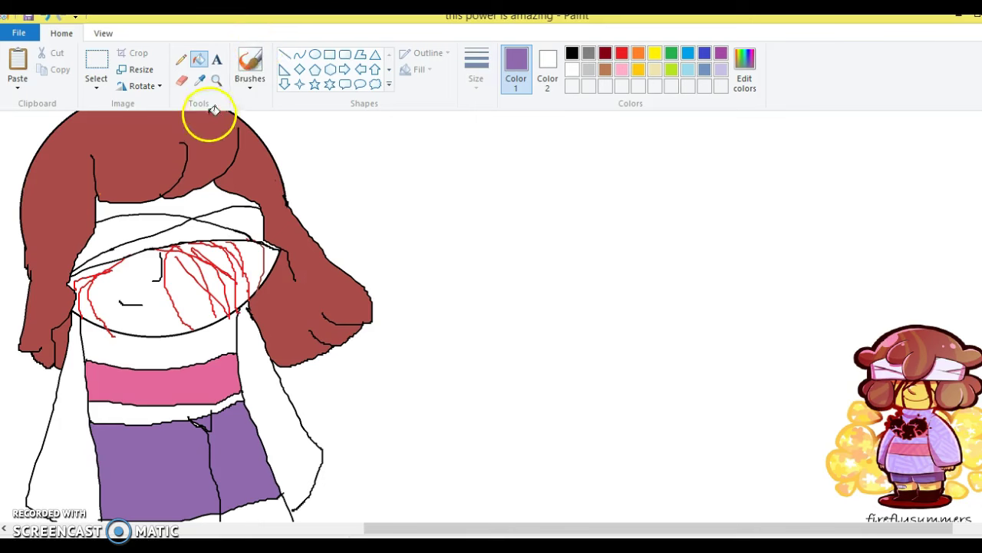
- Pick the light purple from the reference picture's sweater, try to fill both sleeves with it, and undo those fills
click(200, 79)
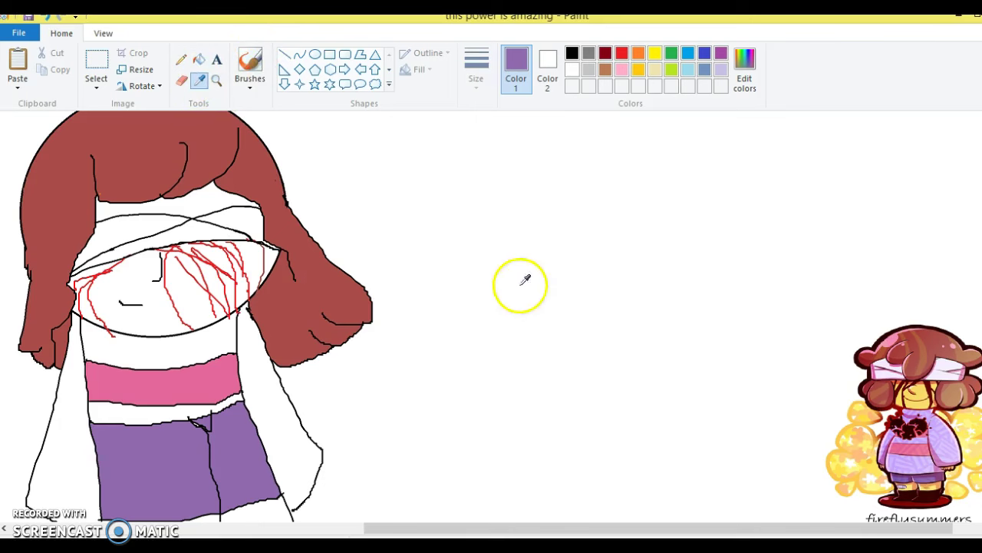
click(949, 451)
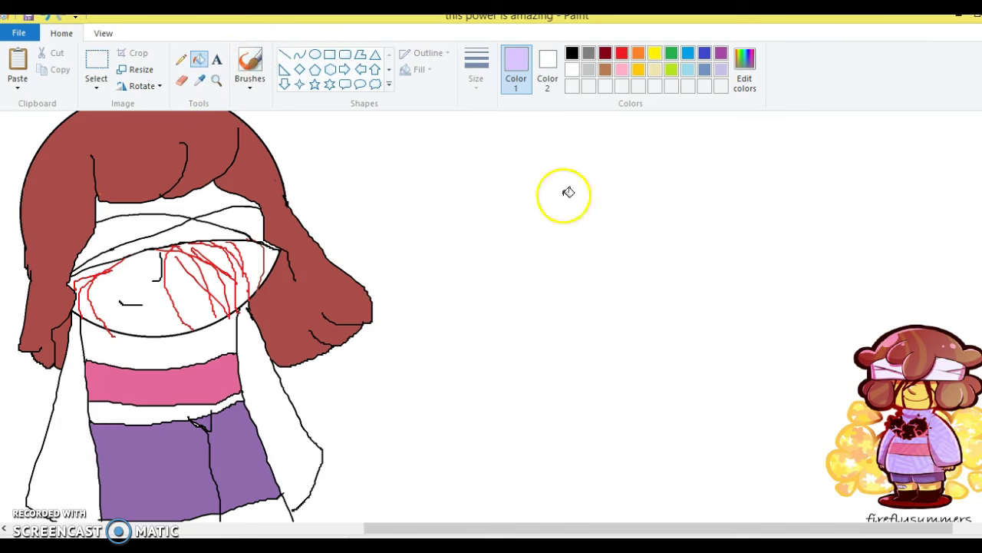
click(73, 429)
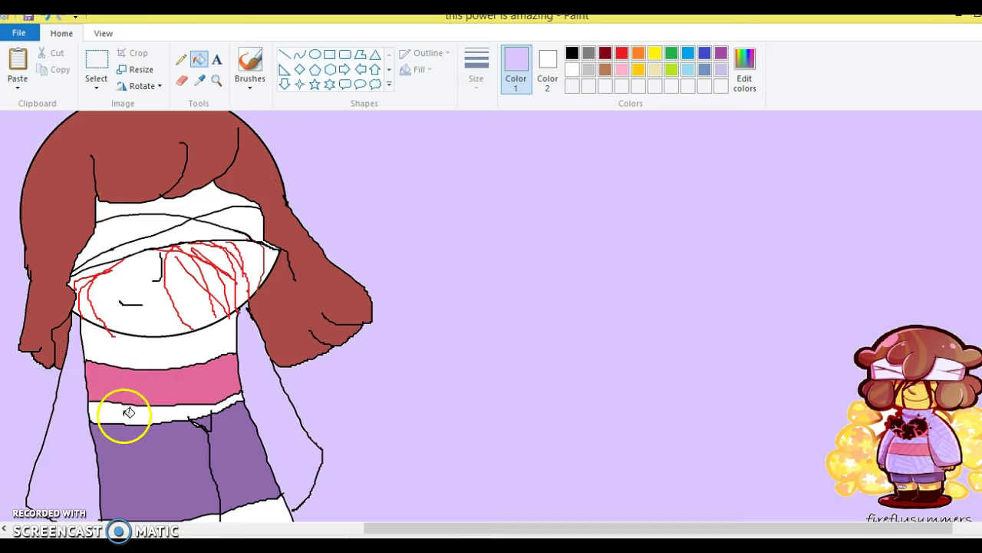
click(50, 18)
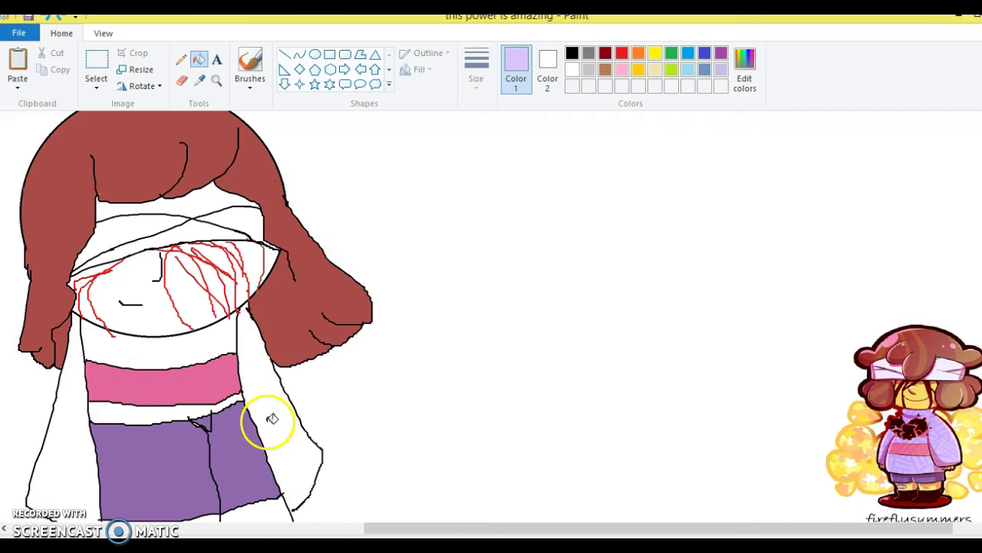
click(272, 421)
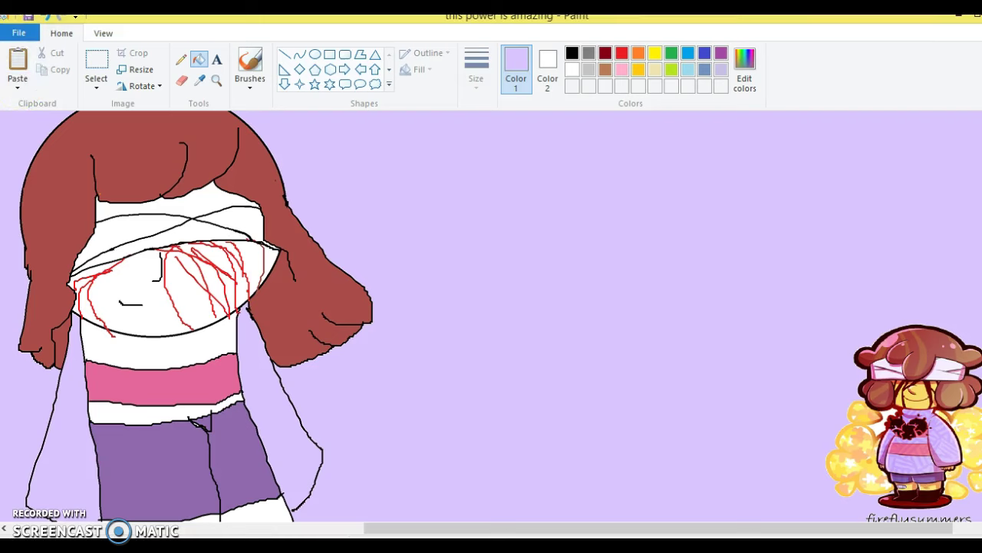
click(47, 19)
- Fill the sweater bands above and below the pink stripe with the light purple picked from the reference
click(152, 349)
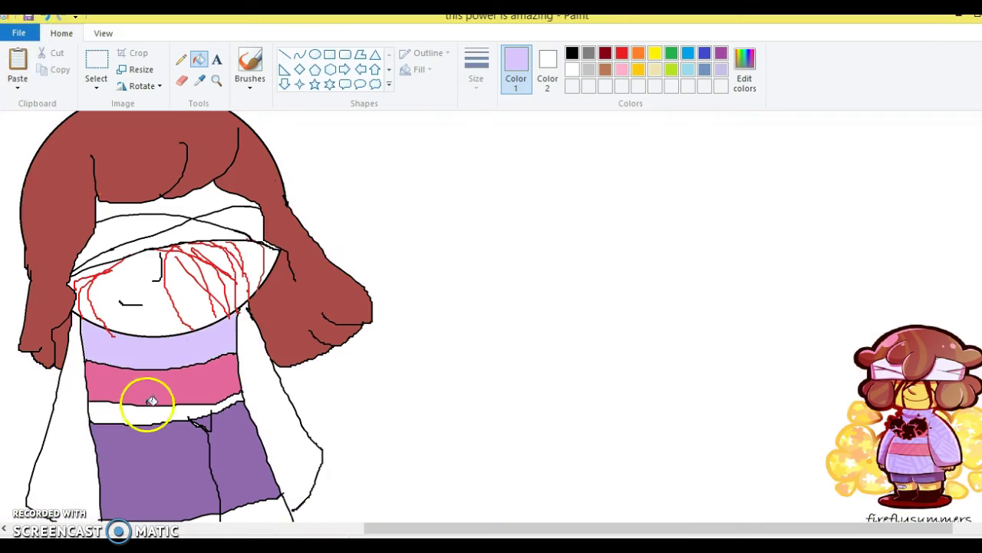
click(145, 411)
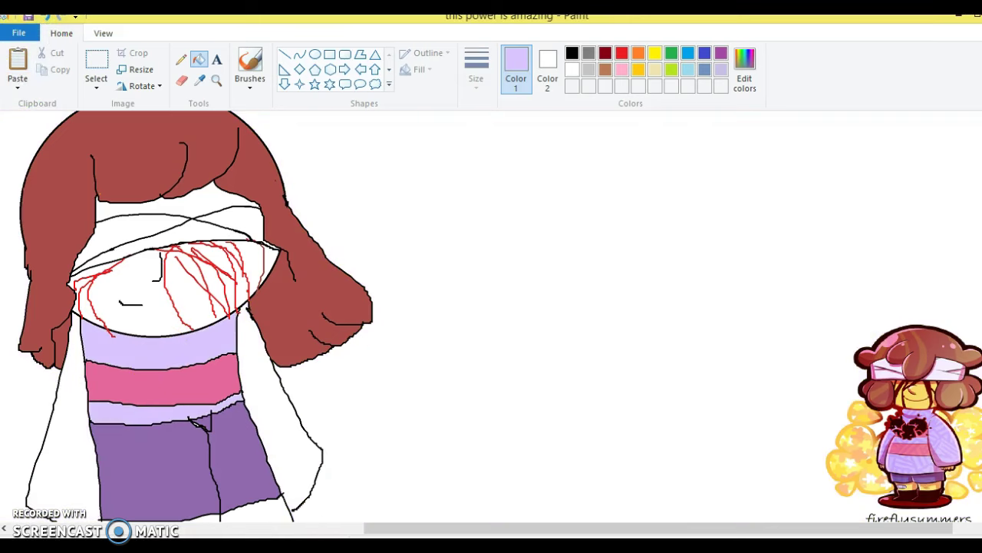
- Darken the purple to red 177, green 136, blue 255, save it as a custom color, and refill both sweater bands
click(741, 81)
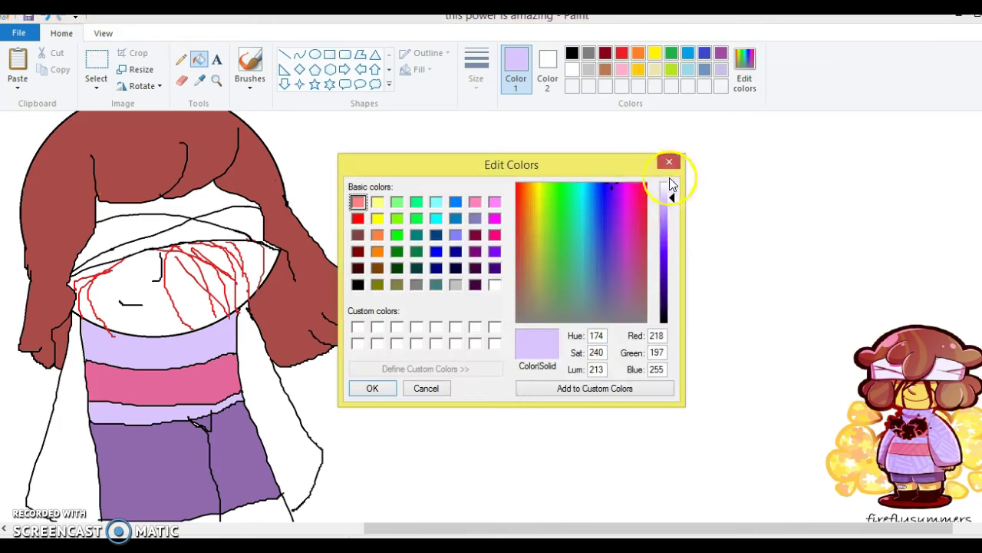
click(664, 216)
click(547, 387)
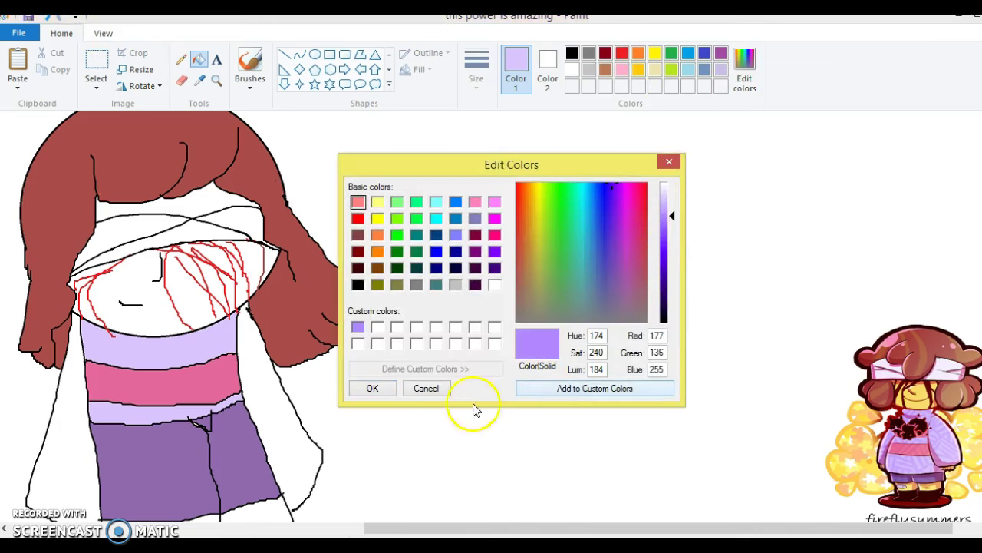
click(375, 389)
click(178, 347)
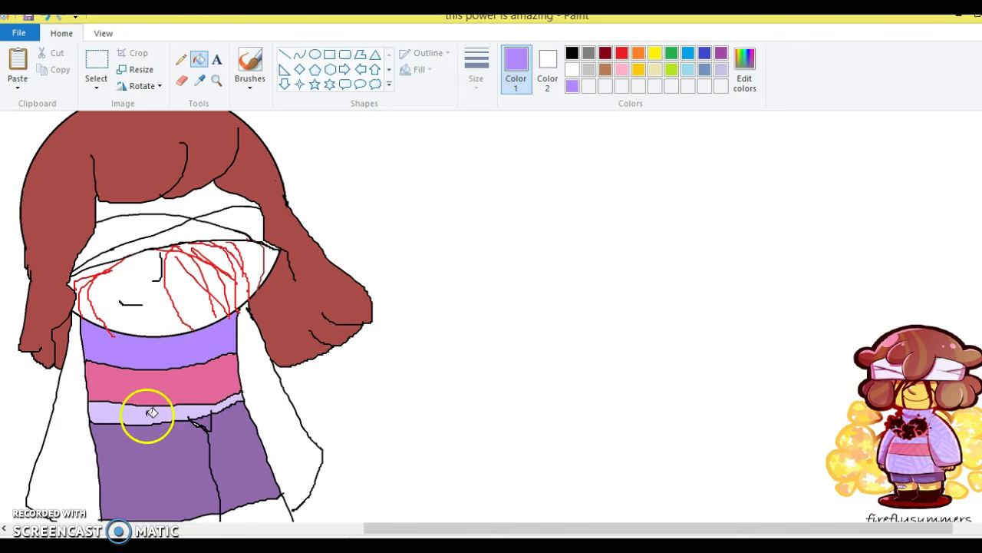
click(145, 411)
- Close the gap at the bottom of the right-hand sleeve's outline with a black Pencil line
click(183, 61)
click(571, 86)
click(572, 54)
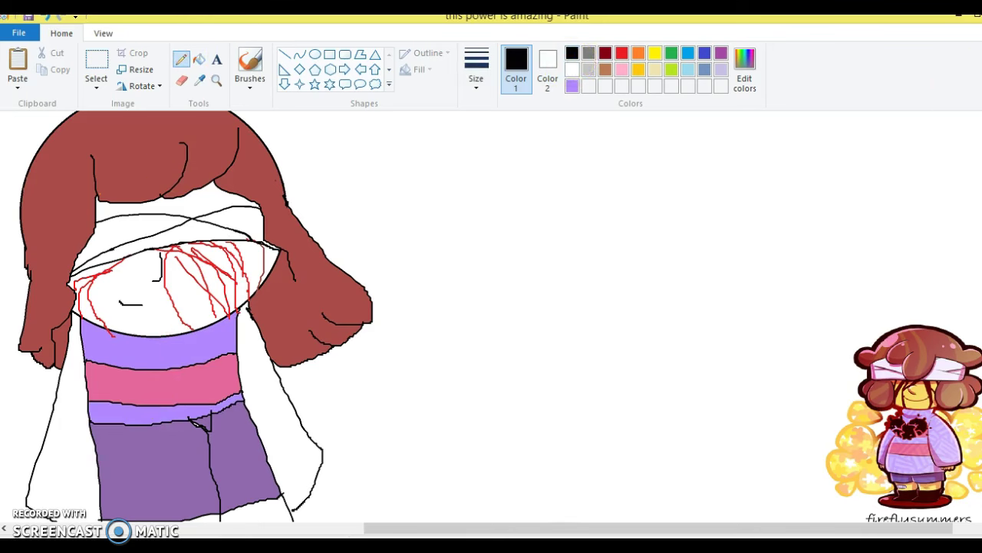
scroll(276, 366, down, 2)
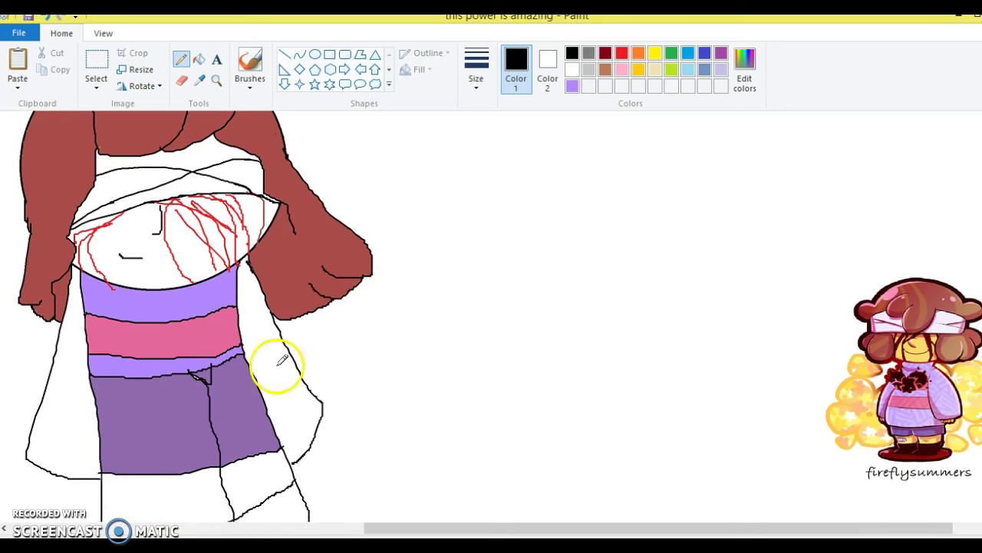
drag(293, 462, 312, 448)
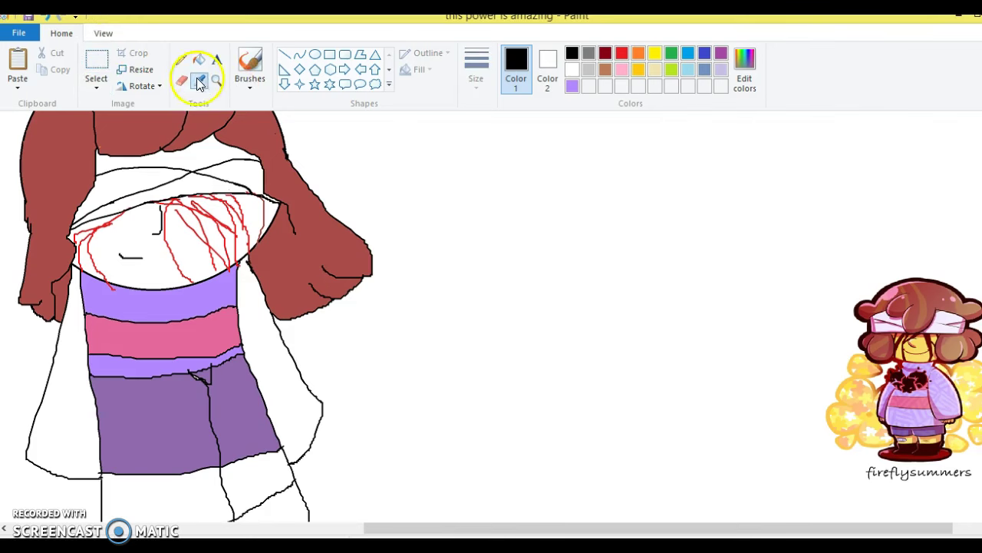
- Fill both sleeves with the purple picked from the sweater's upper band
click(131, 298)
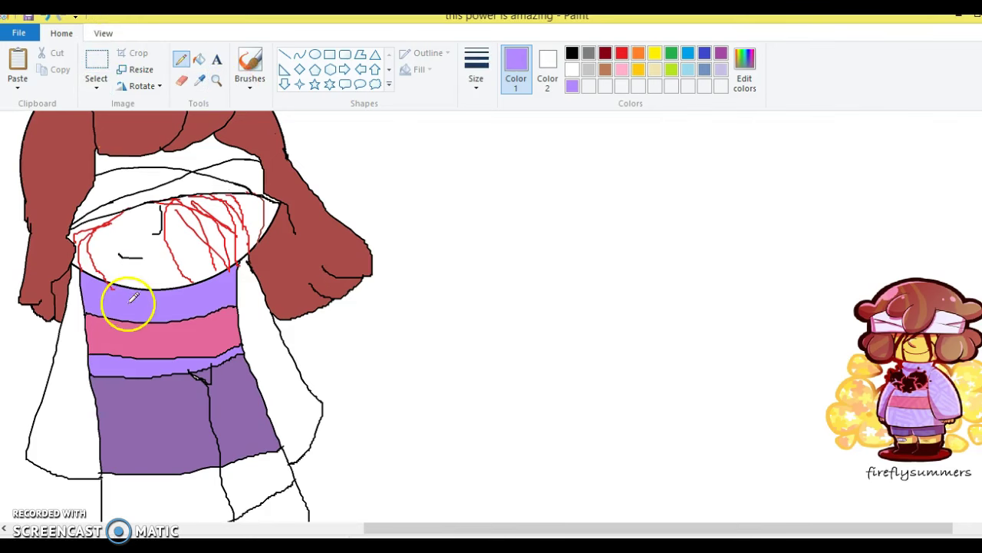
click(199, 61)
click(79, 369)
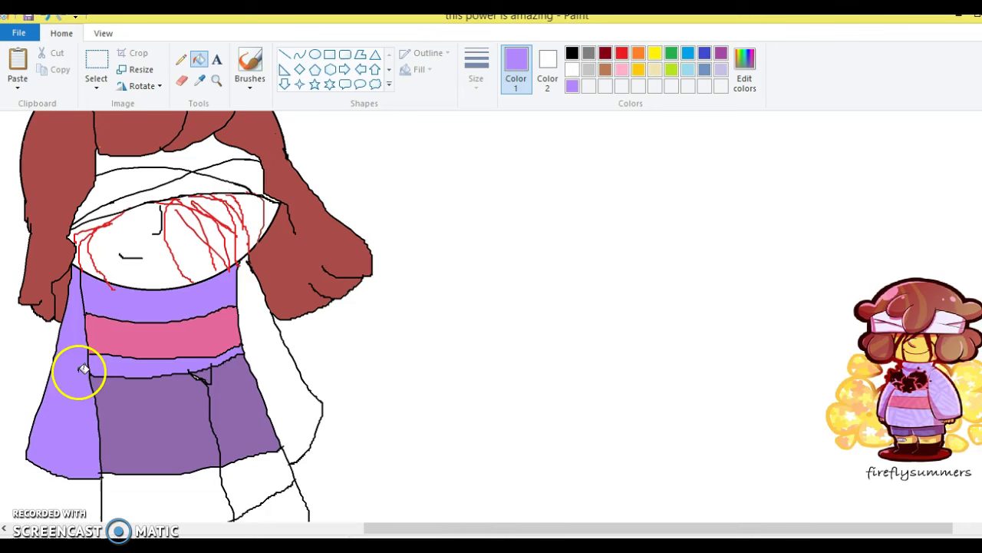
click(264, 338)
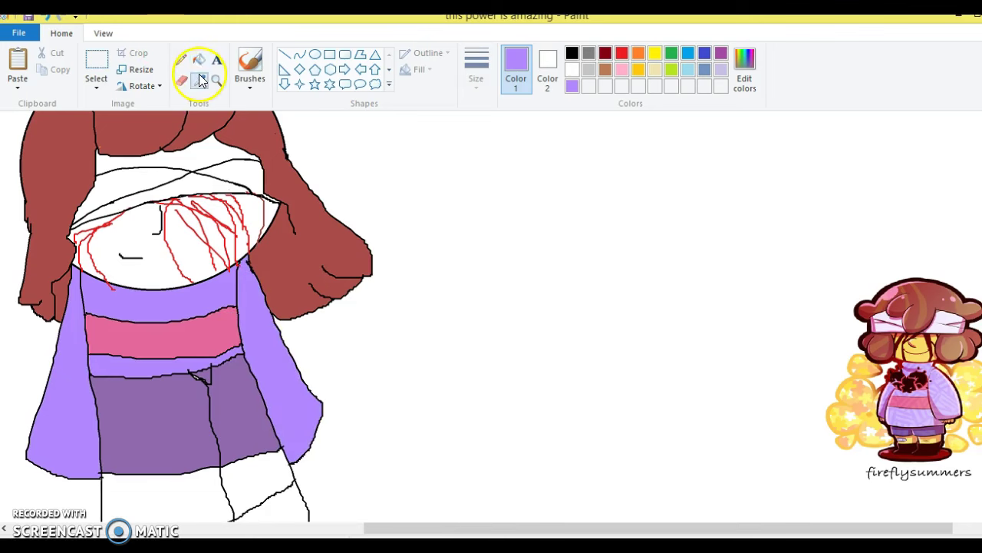
- Add more red Pencil scribbles below the blindfold on both sides of the face
click(181, 59)
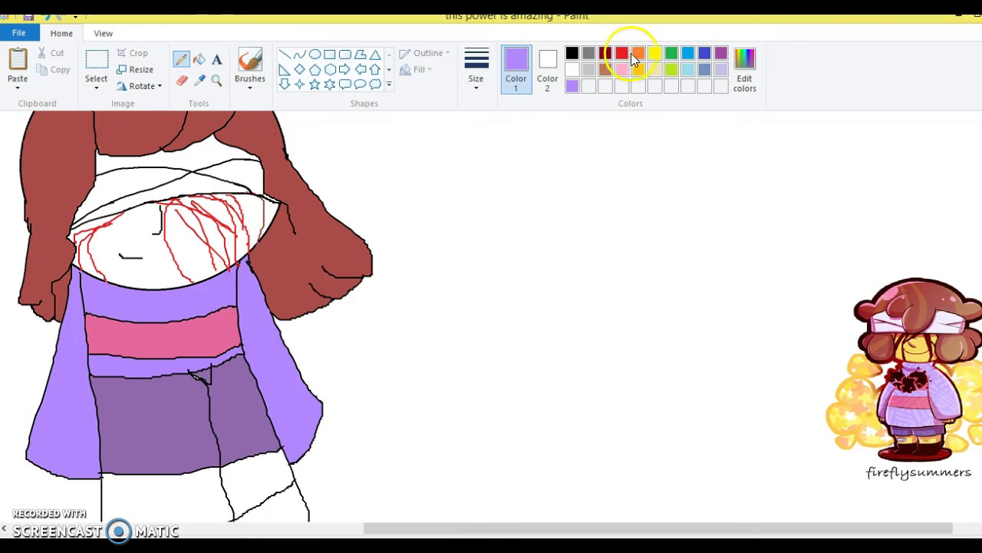
click(621, 54)
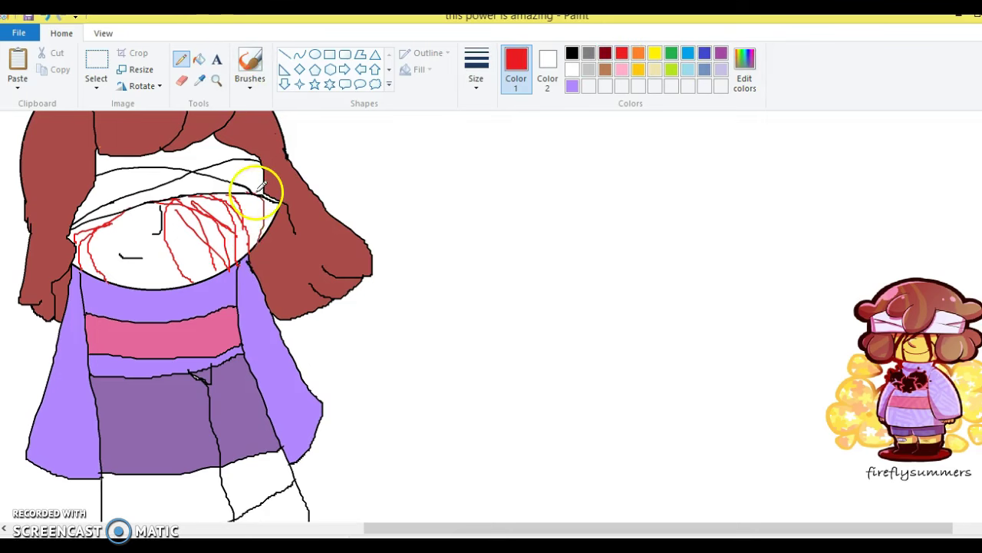
mouse_move(229, 193)
mouse_down()
mouse_move(265, 202)
mouse_move(255, 238)
mouse_move(239, 194)
mouse_move(269, 198)
mouse_move(270, 209)
mouse_move(250, 243)
mouse_move(211, 269)
mouse_move(184, 212)
mouse_move(193, 206)
mouse_move(217, 264)
mouse_move(181, 201)
mouse_move(172, 211)
mouse_move(188, 265)
mouse_move(192, 222)
mouse_move(228, 257)
mouse_move(130, 233)
mouse_move(135, 206)
mouse_move(85, 221)
mouse_move(74, 242)
mouse_move(102, 279)
mouse_move(108, 214)
mouse_move(121, 214)
mouse_move(104, 247)
mouse_move(111, 270)
mouse_move(98, 222)
mouse_move(153, 232)
mouse_up()
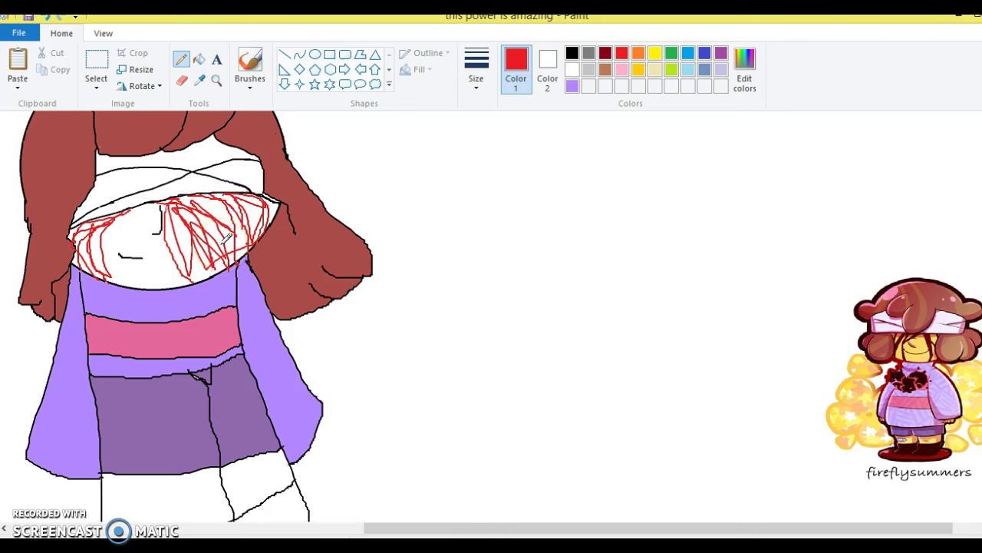
- Fill the middle of the face with the yellow skin colour picked from the reference picture's face
click(204, 80)
click(921, 345)
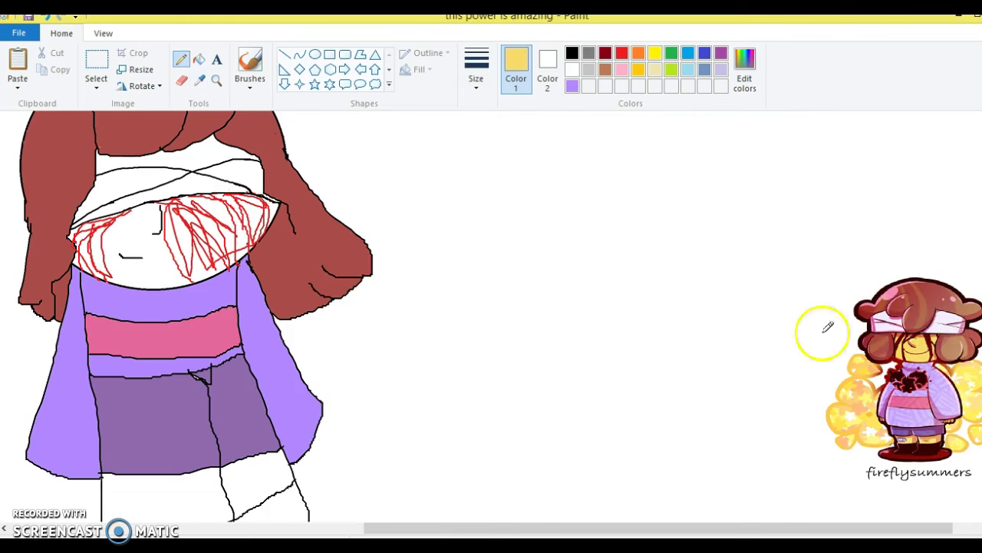
click(199, 59)
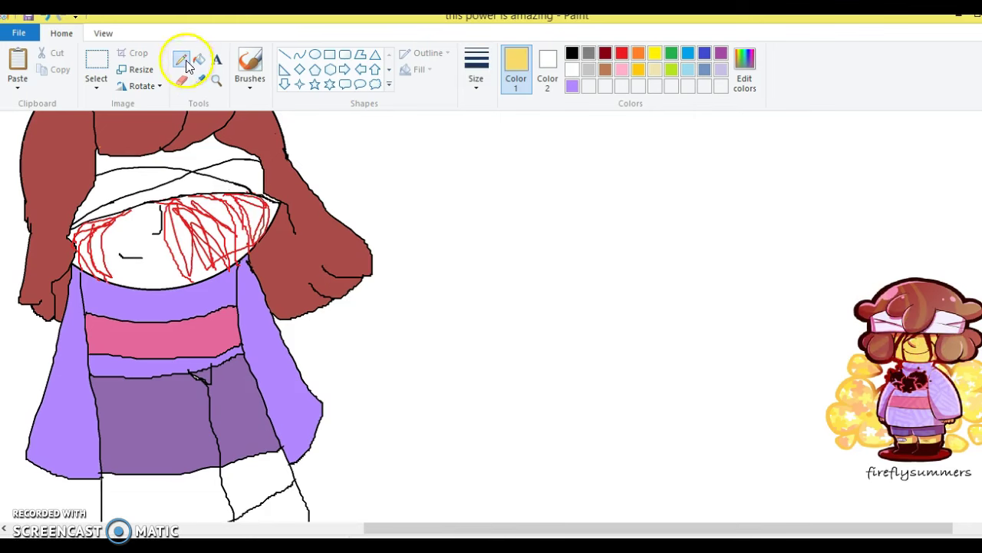
click(148, 270)
- Fill some gaps inside the right-hand red scribble with the skin yellow, undoing any fill that recolours the red lines
click(173, 247)
click(180, 243)
click(178, 240)
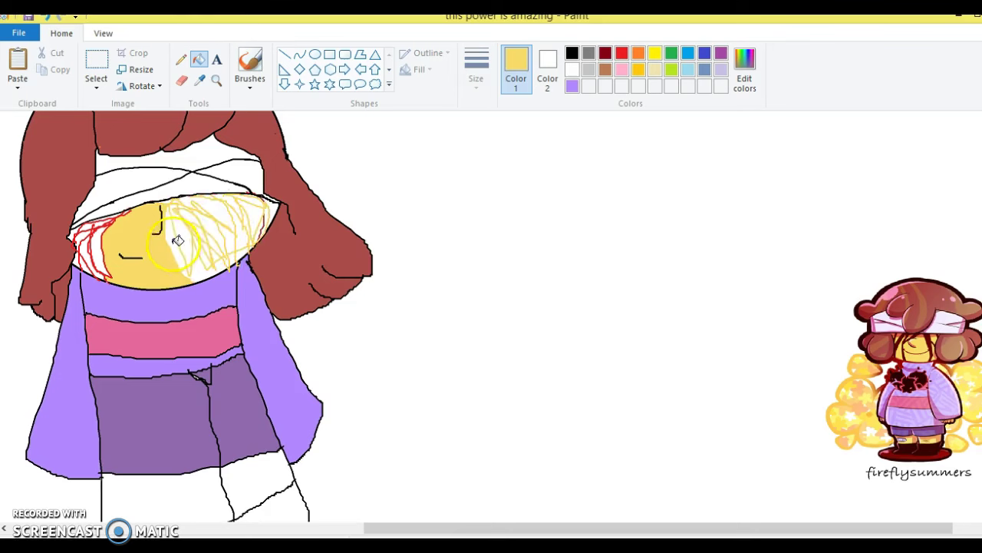
key(ctrl+z)
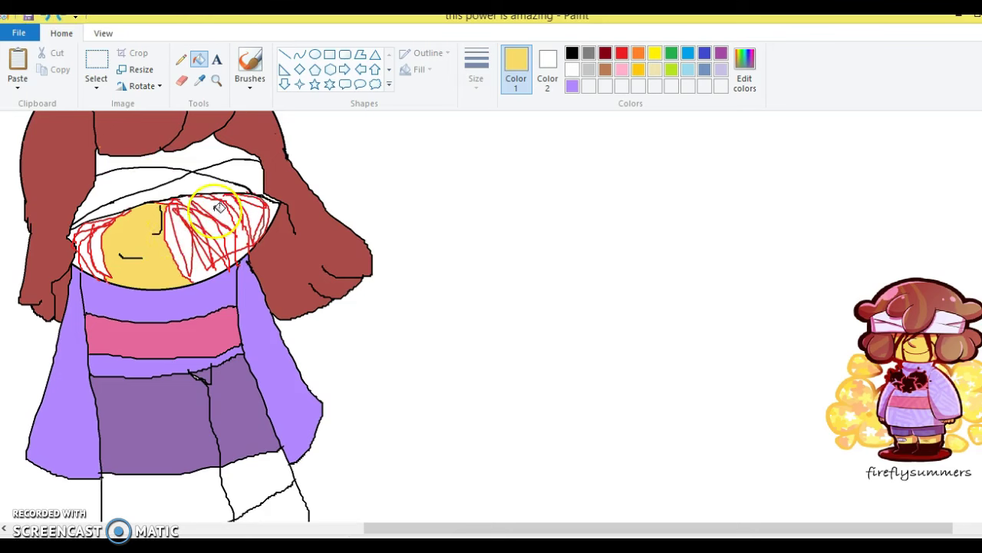
key(ctrl+z)
key(ctrl+z)
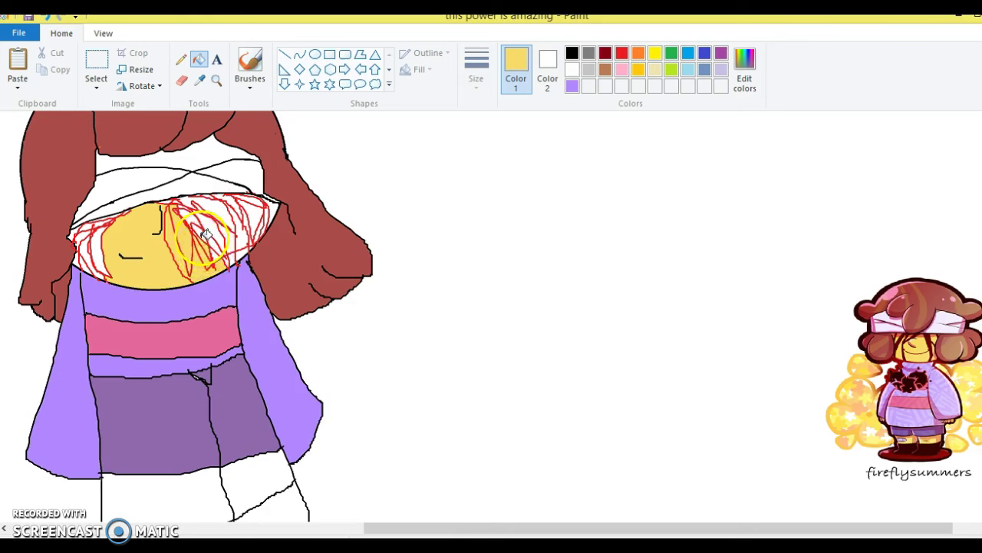
click(197, 215)
key(ctrl+z)
- Fill the white gaps at the upper inner end of the right-hand red scribble, beside the nose, with the skin yellow
click(218, 80)
click(241, 239)
click(487, 281)
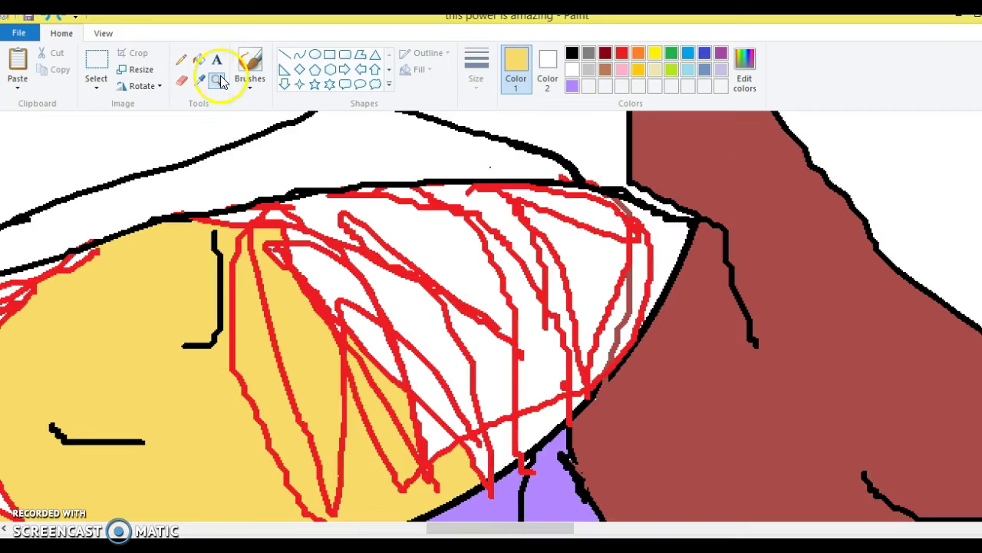
click(198, 59)
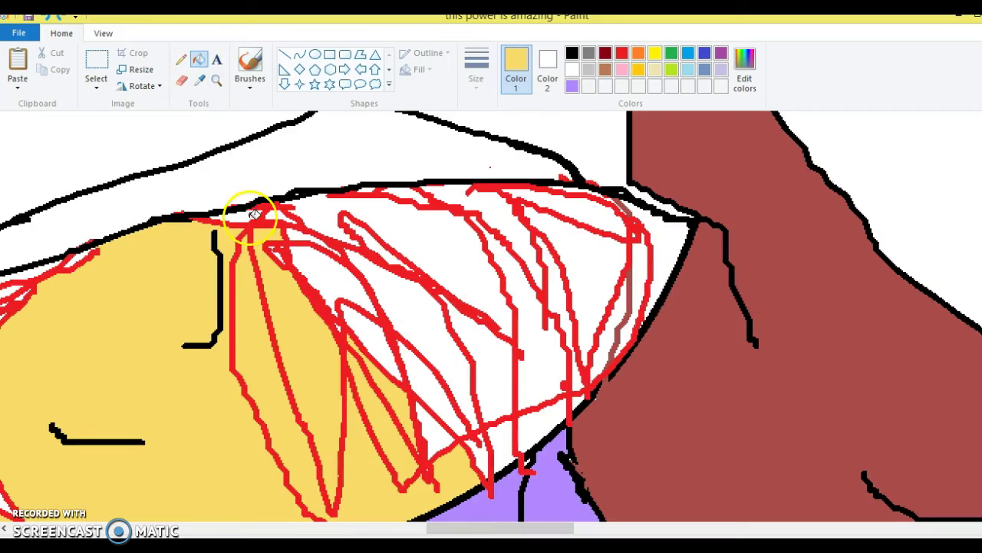
click(287, 210)
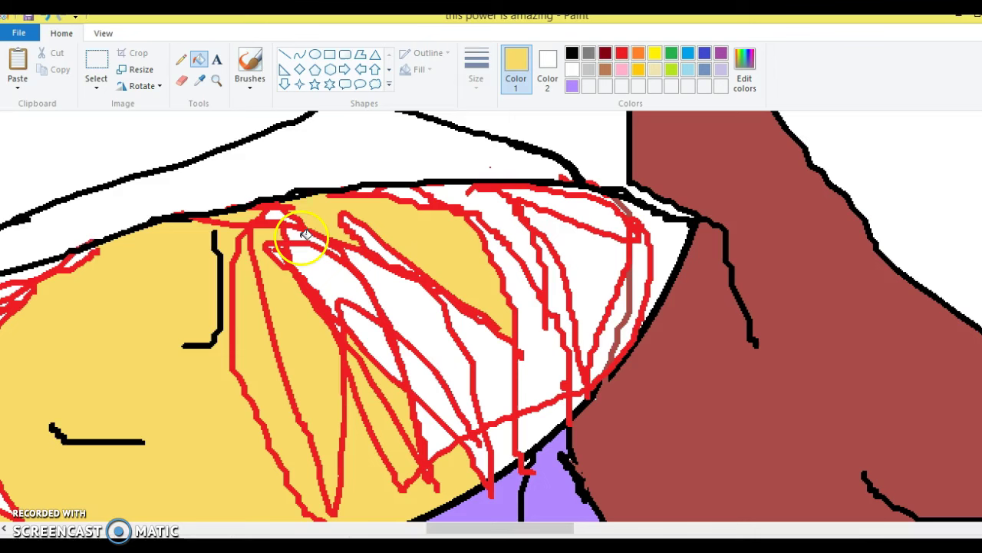
click(283, 209)
click(303, 259)
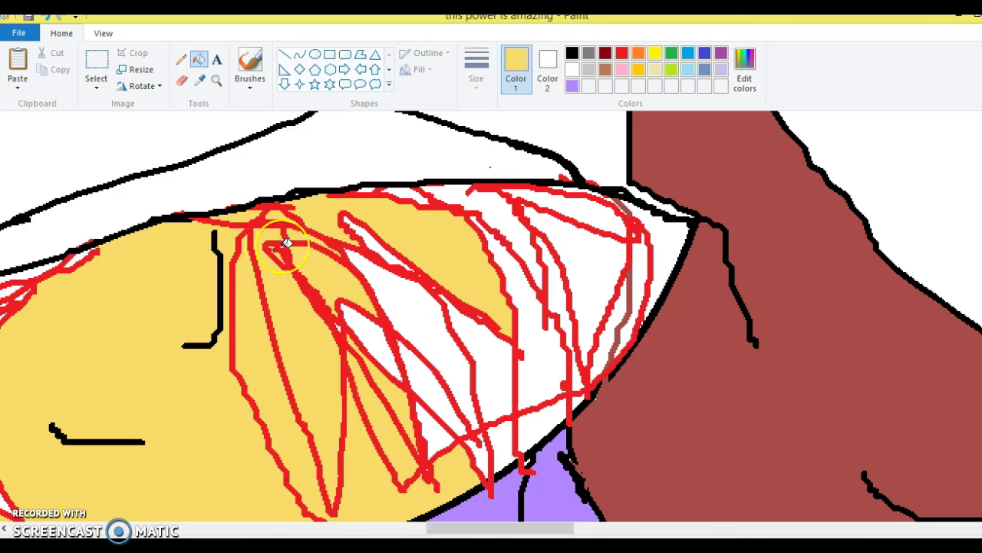
- Fill the gaps through the middle of the right-hand scribble with the skin yellow, undoing fills that recolour red lines or black outlines
click(374, 343)
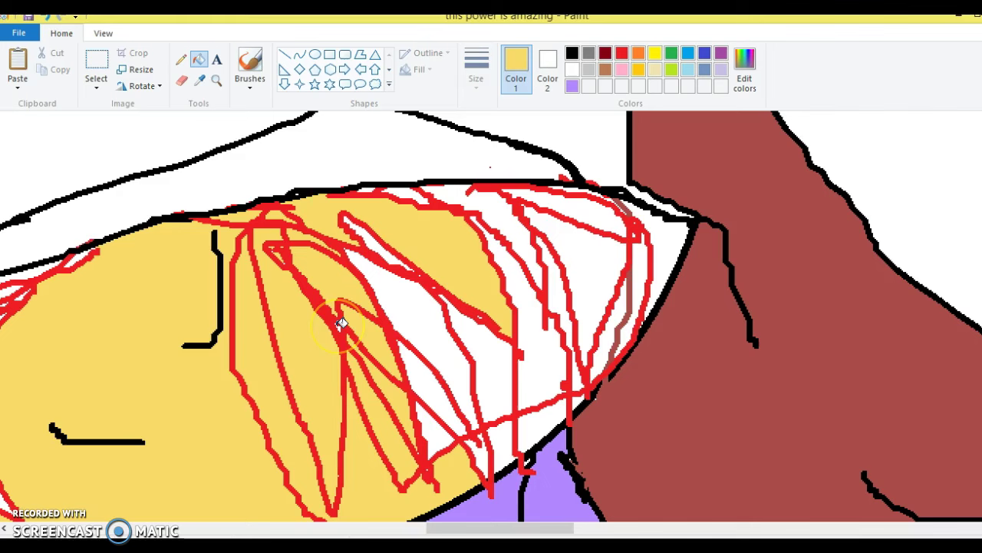
click(422, 426)
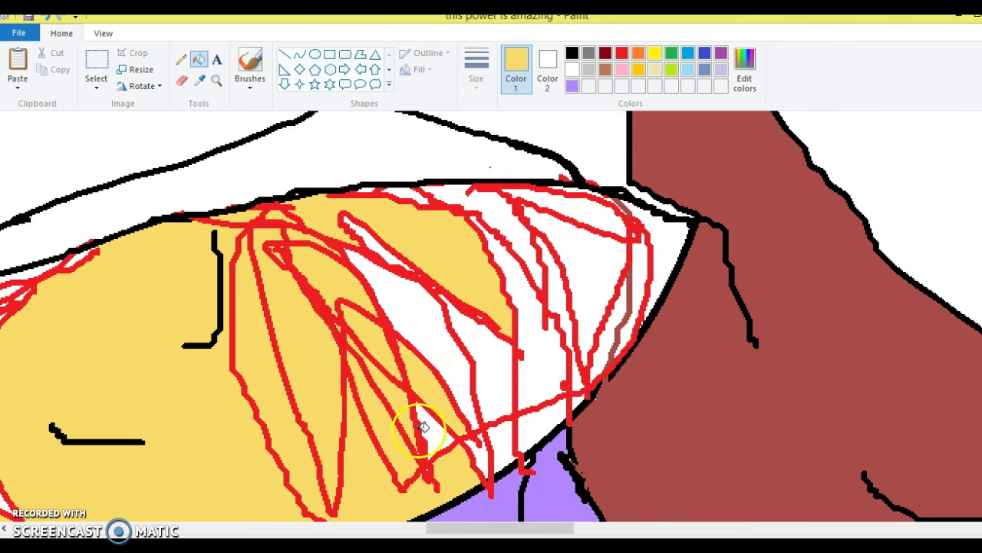
click(424, 427)
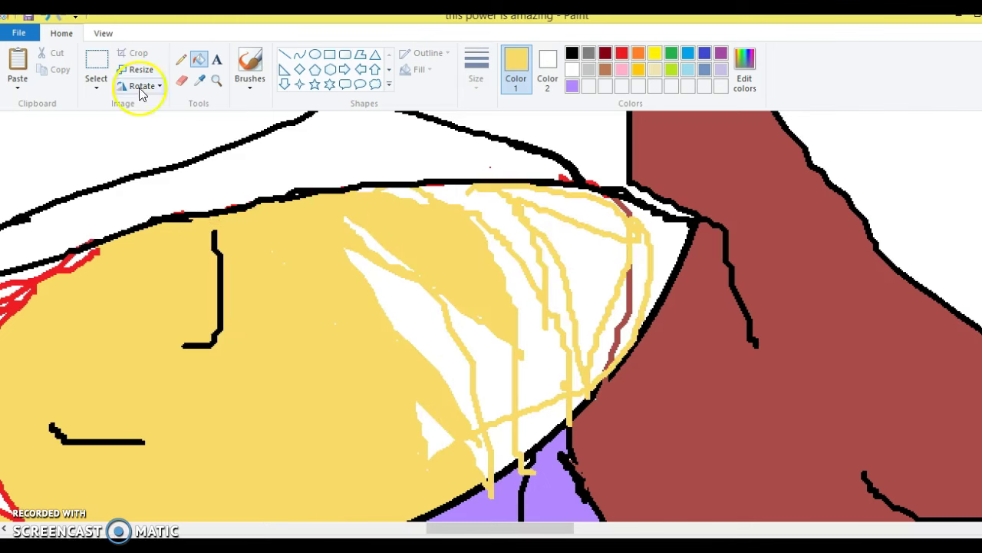
click(52, 20)
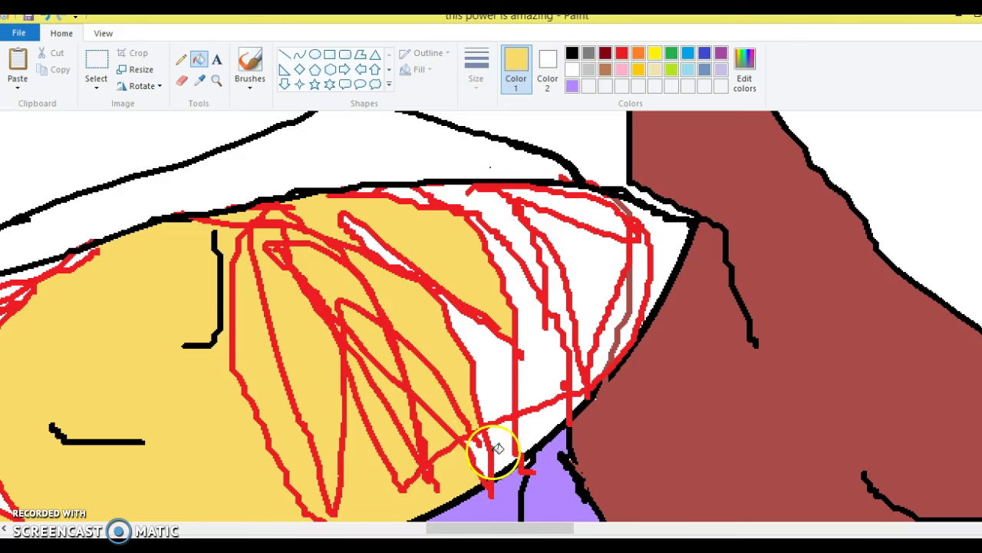
click(496, 382)
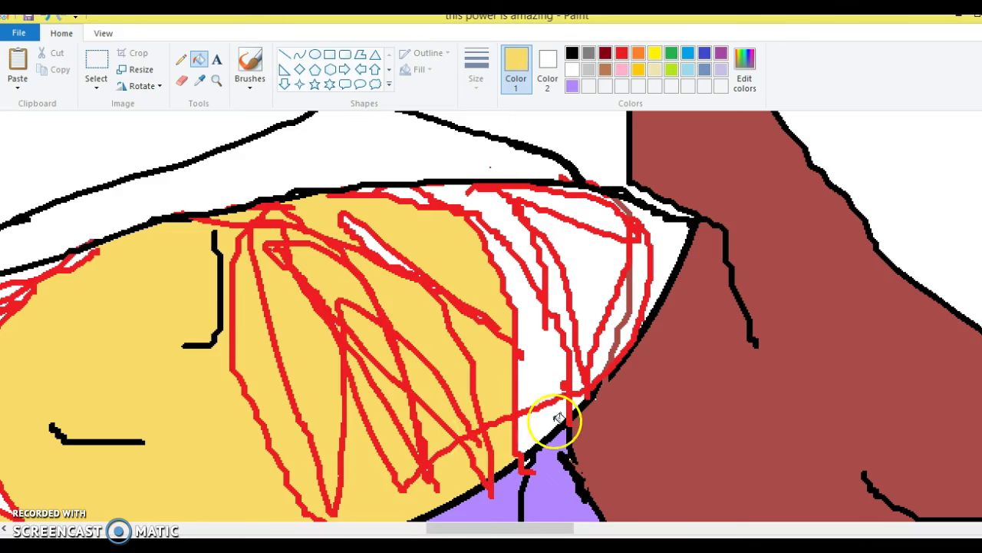
click(556, 421)
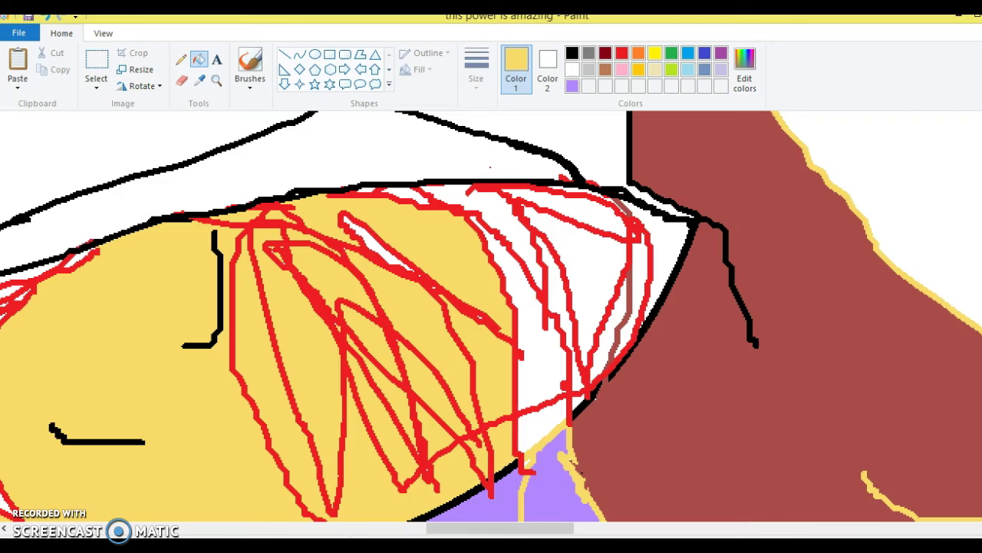
click(53, 20)
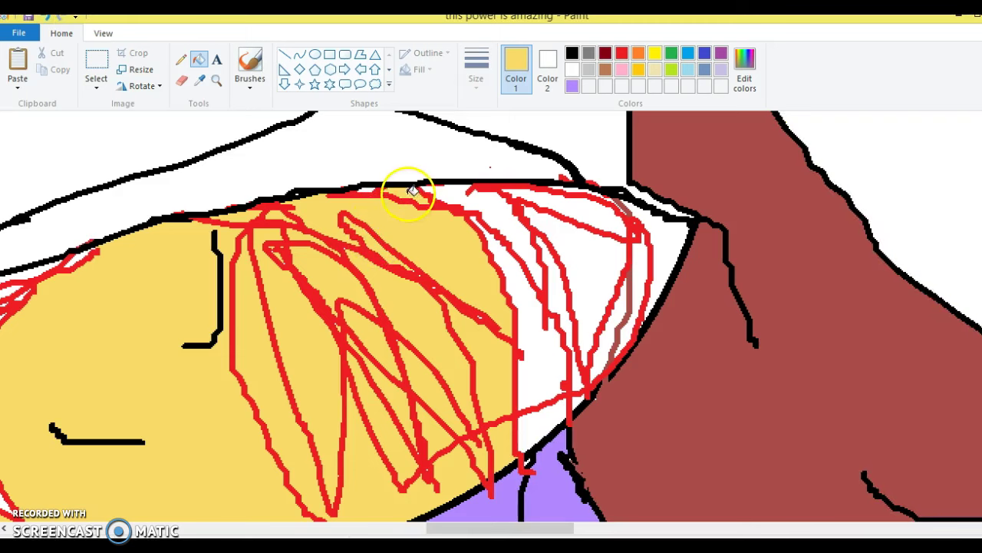
- Fill the white gaps between the outer strands of the right-hand red scribble with skin yellow, undoing the fill that recolours the red lines
click(476, 211)
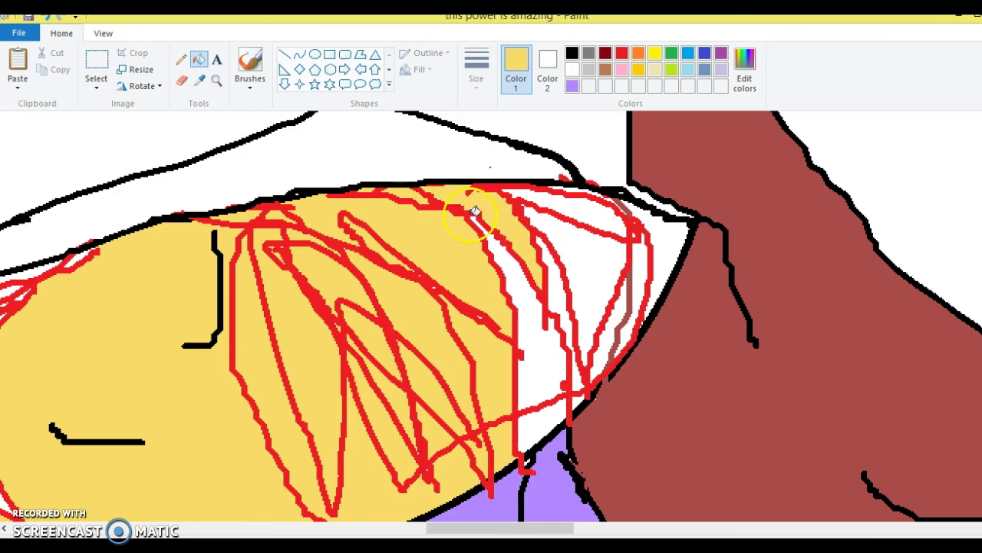
click(509, 261)
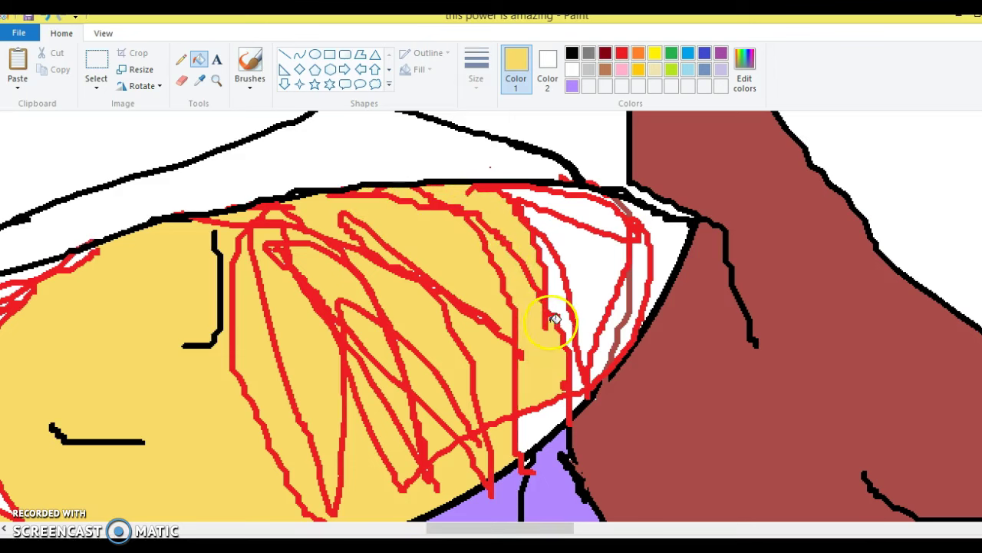
click(542, 428)
click(588, 309)
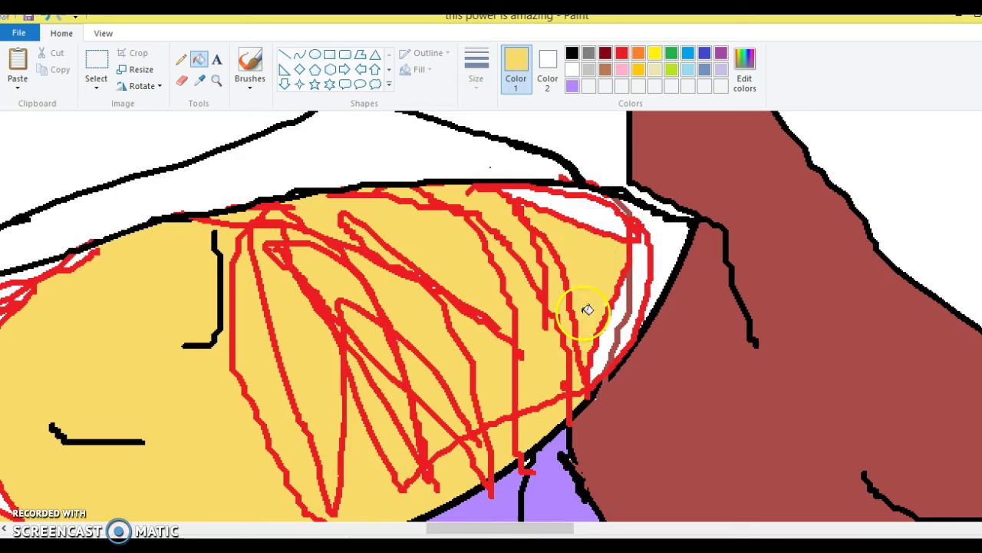
click(594, 228)
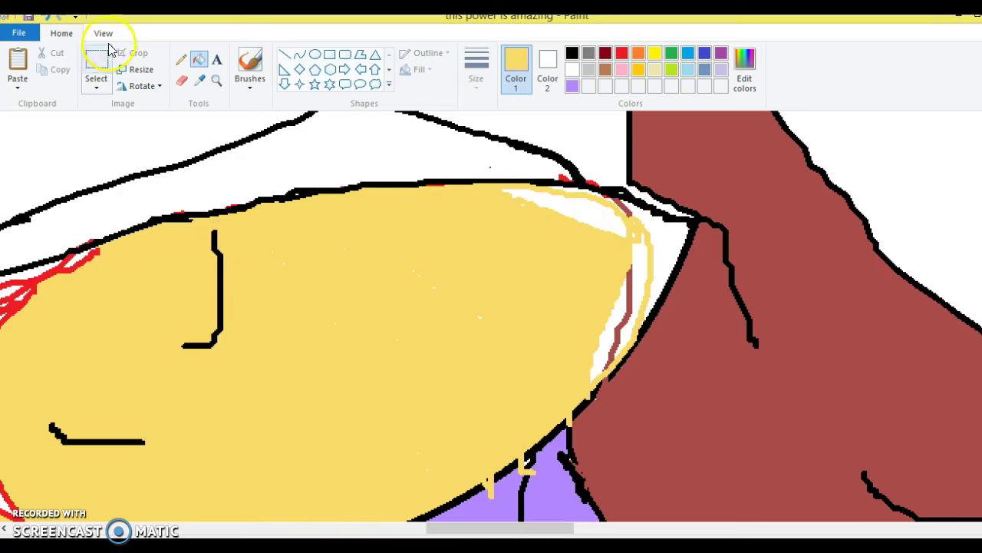
click(47, 22)
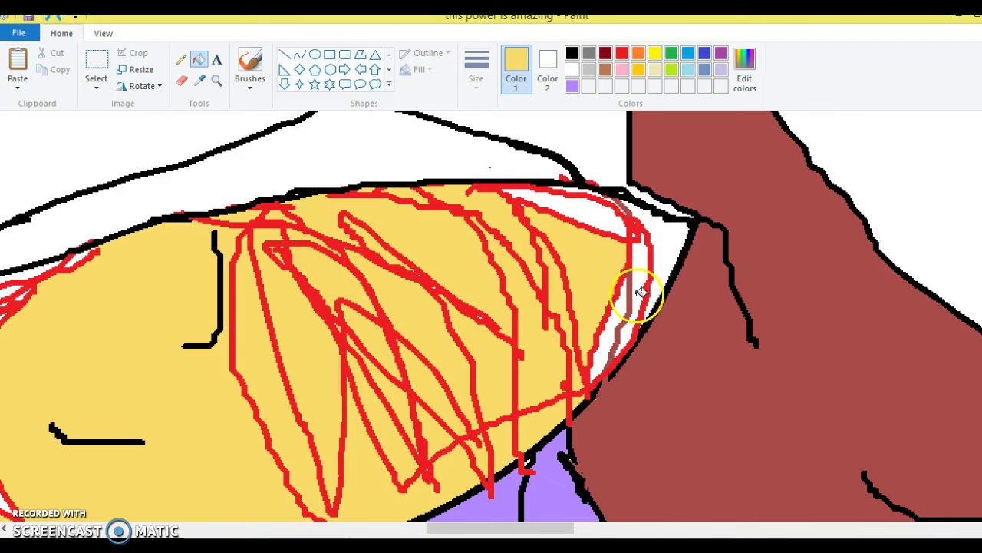
- Fill the remaining white areas at the outer corner of the face, around the right-hand scribble's edge, with the skin yellow
click(614, 329)
click(651, 307)
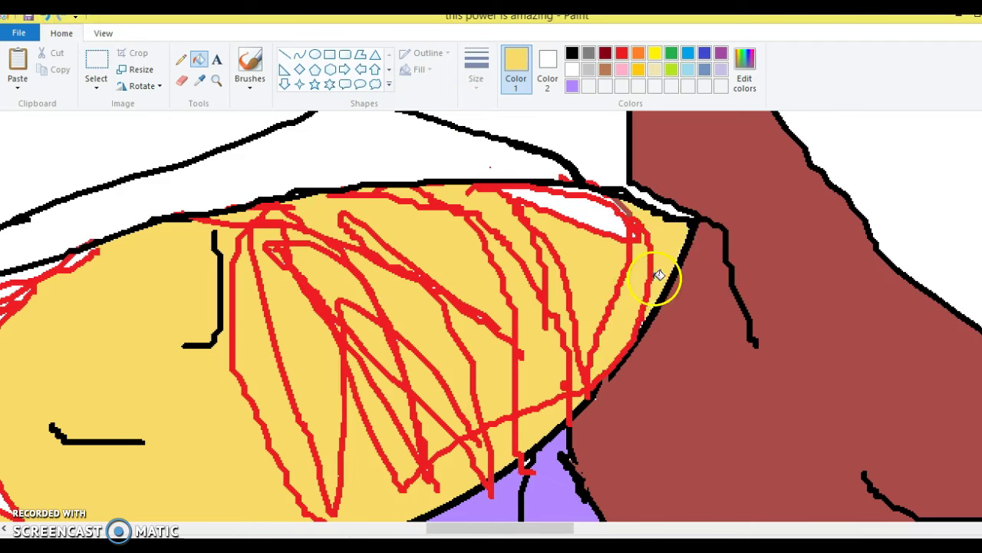
click(614, 211)
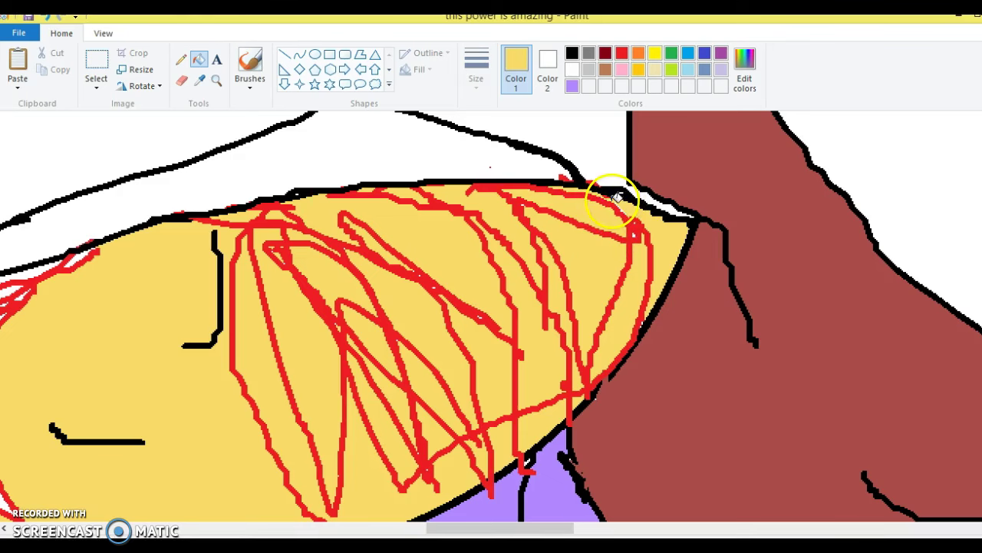
- Fill the stray red marks above the face outline beside the blindfold with white, undoing the fill that whitens the black outlines
click(572, 69)
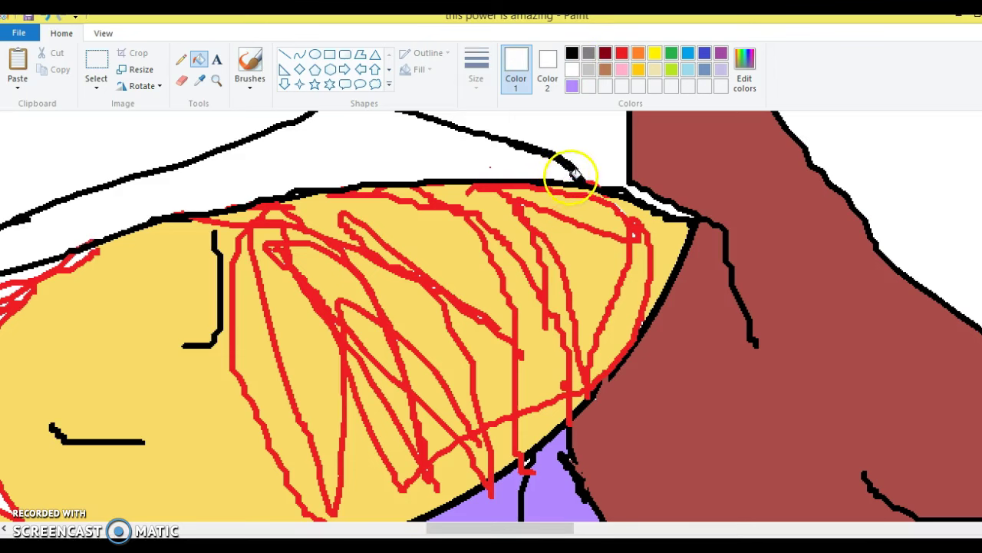
click(598, 181)
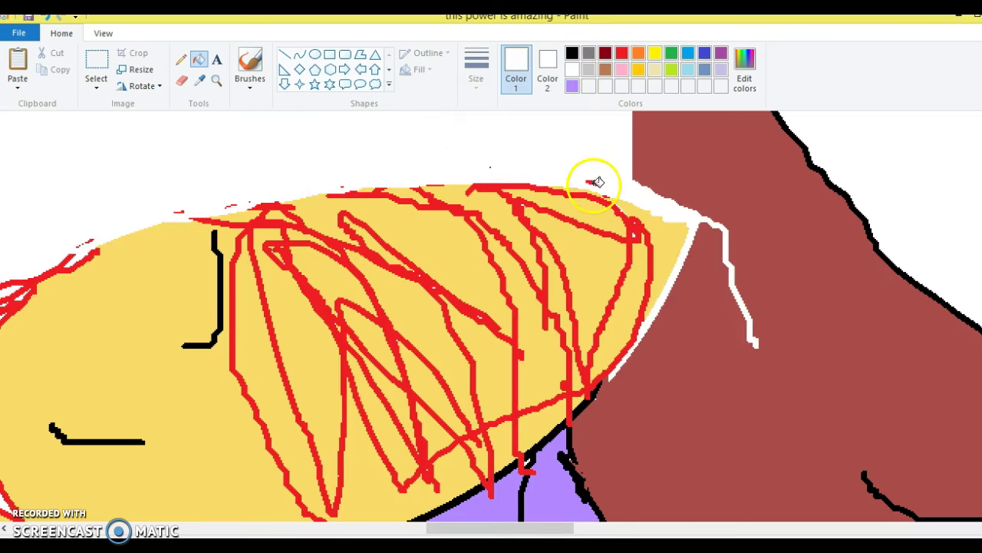
click(48, 15)
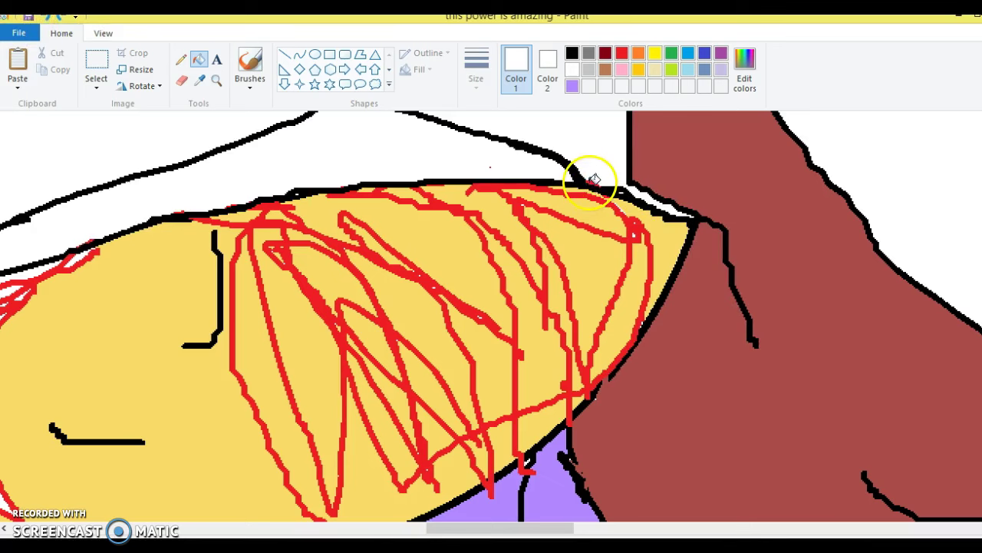
- Pick the skin yellow from the face and fill the large white gaps inside and beside the left-hand red scribble
drag(482, 528, 415, 495)
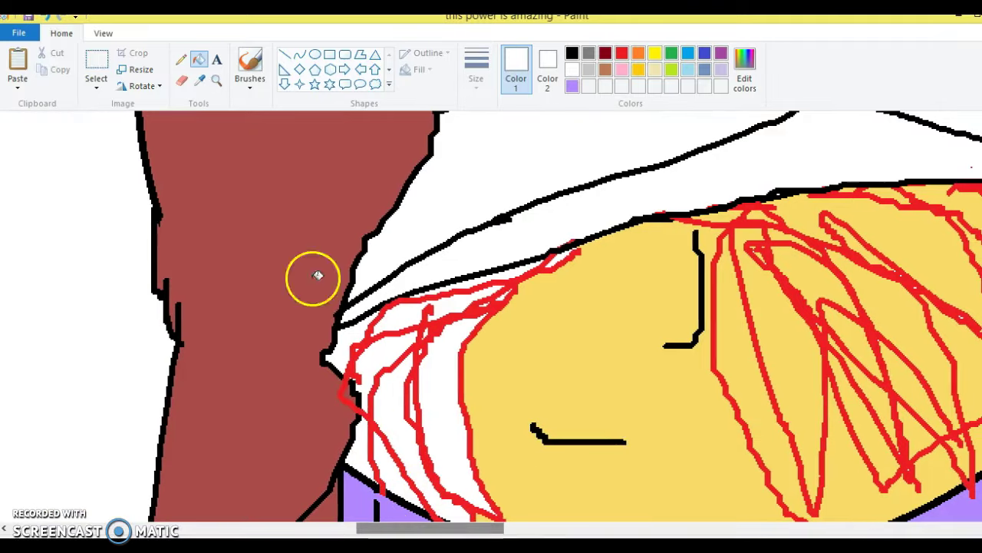
click(199, 80)
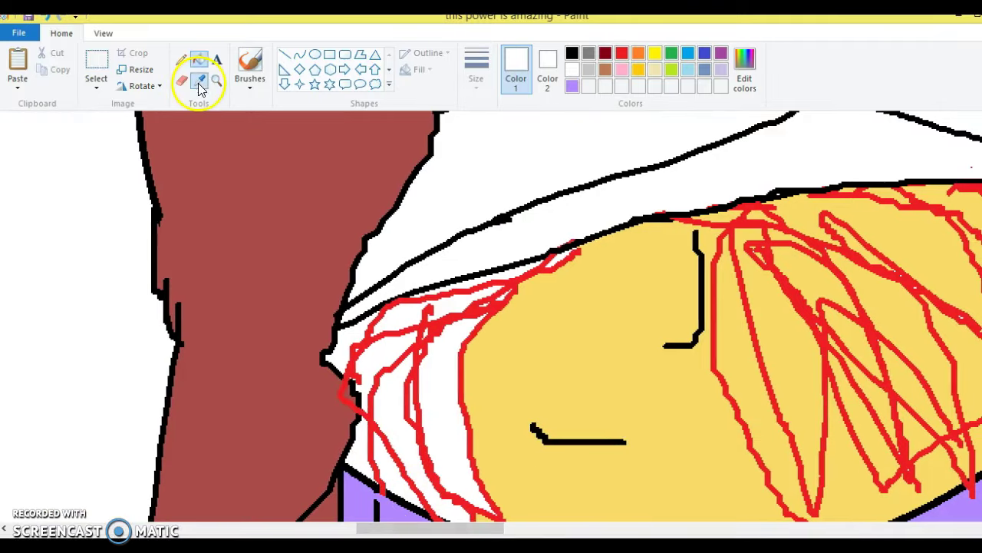
click(585, 369)
click(425, 416)
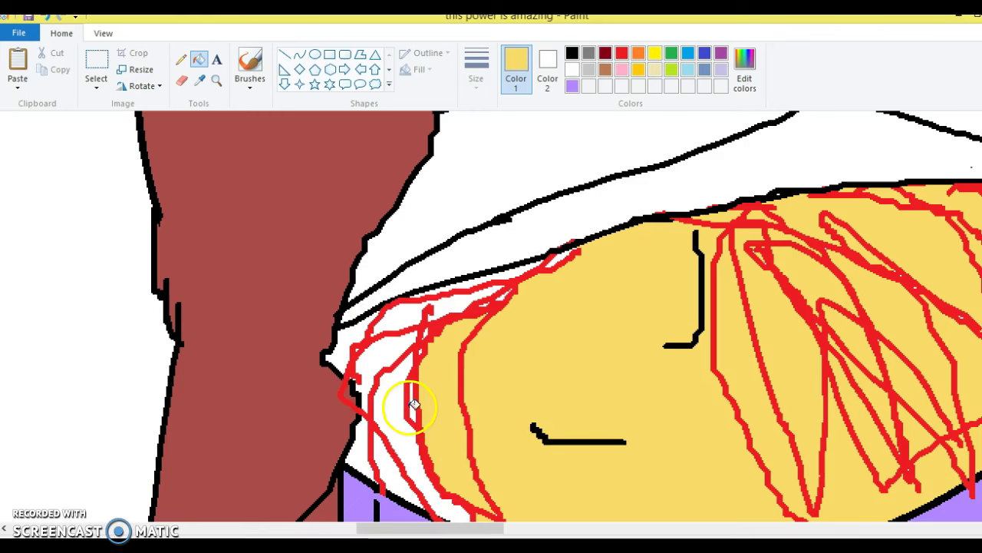
click(398, 408)
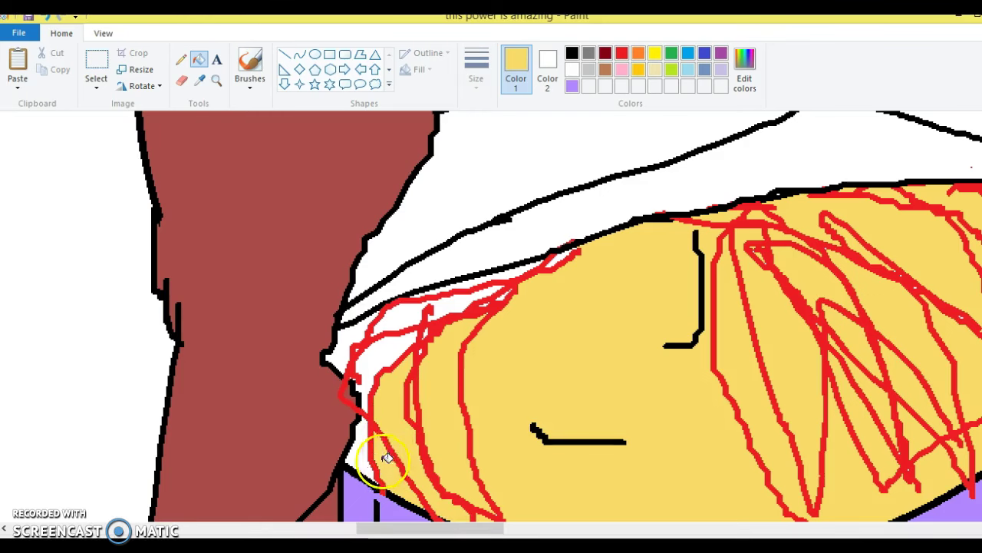
click(361, 393)
click(344, 343)
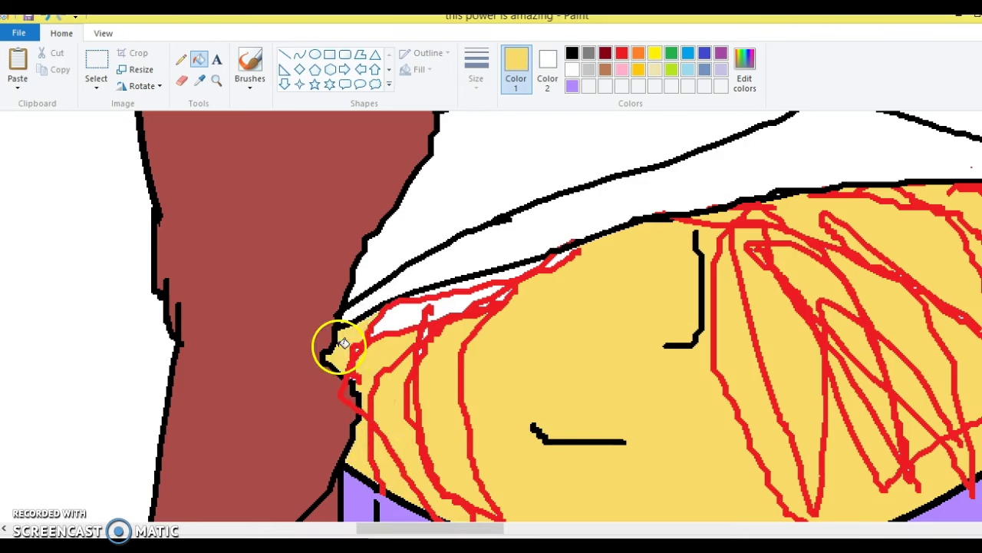
- Fill the white gaps along the upper edge of the left-hand scribble with skin yellow, undoing the fill that recolours the red lines
click(411, 315)
click(505, 275)
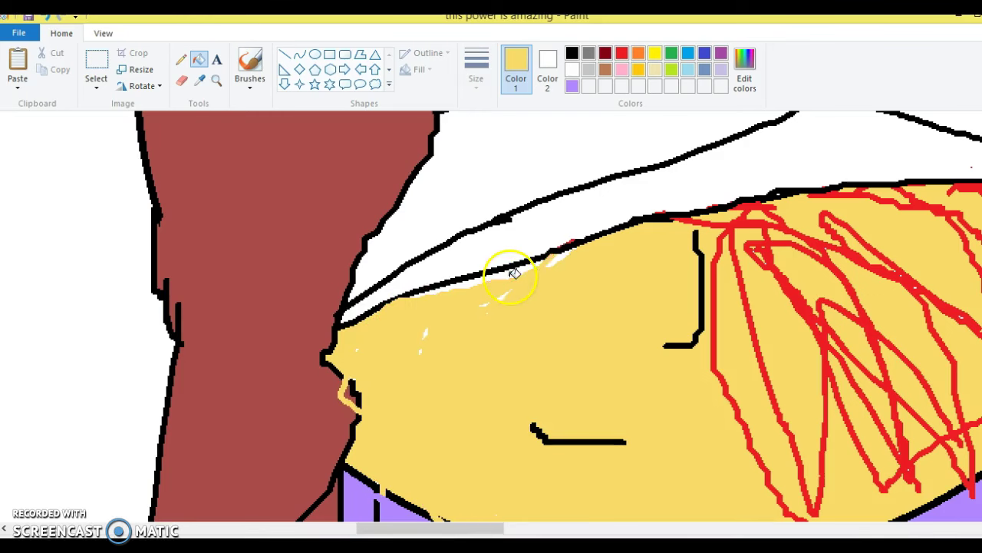
click(52, 17)
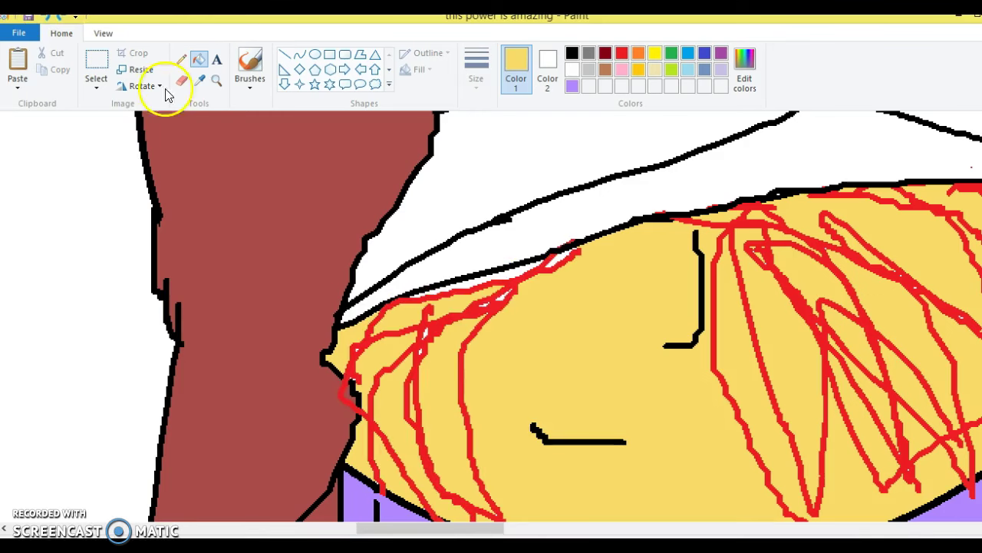
click(538, 265)
click(553, 257)
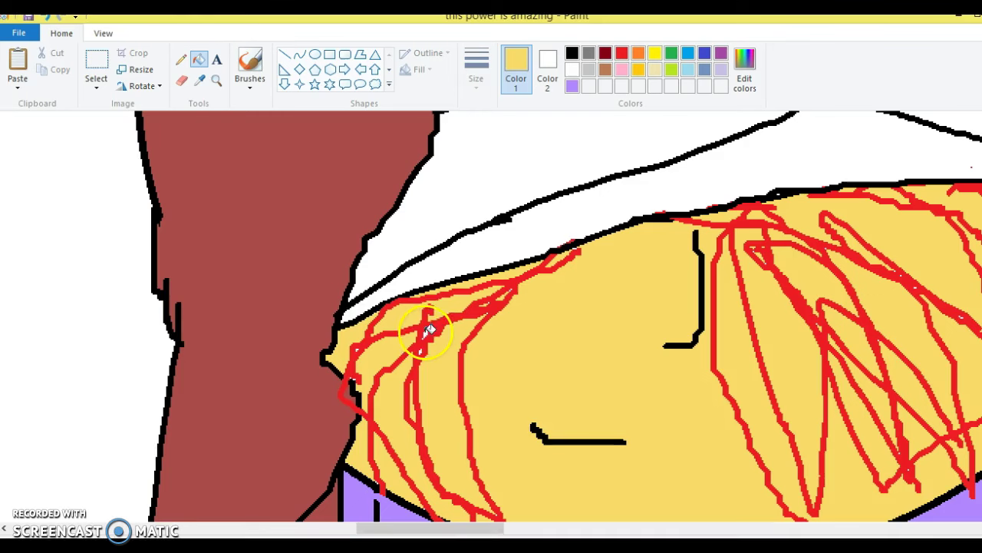
- Redraw the black face outline beside the left-hand scribble and cover the red line spilling into the hair with the hair's brown
click(181, 59)
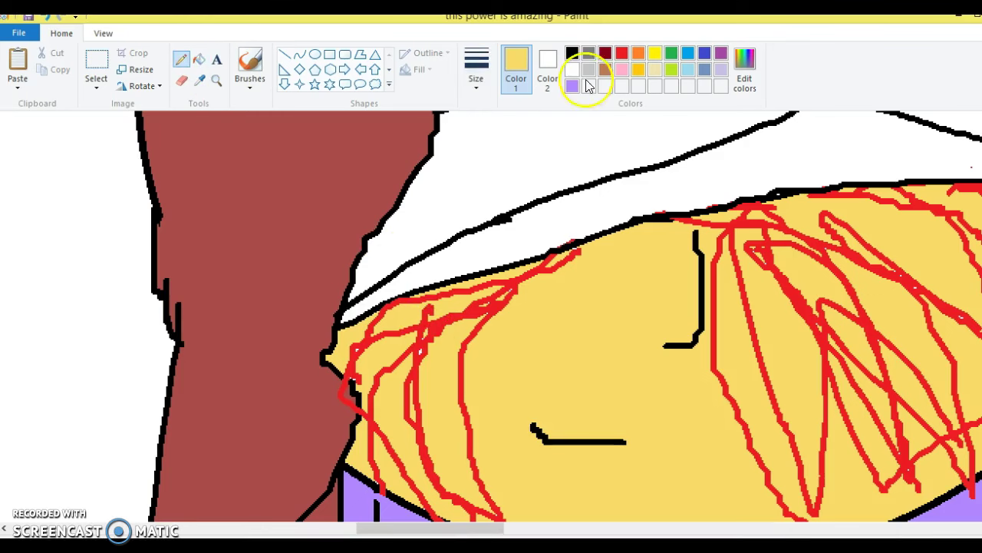
click(572, 53)
mouse_move(354, 367)
mouse_down()
mouse_move(337, 365)
mouse_move(362, 415)
mouse_up()
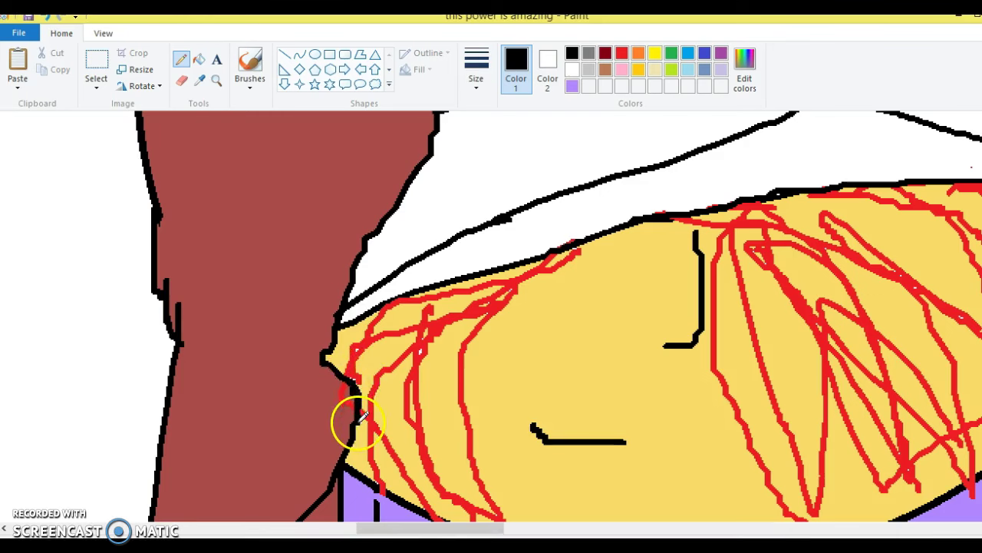
click(200, 79)
click(224, 263)
click(198, 59)
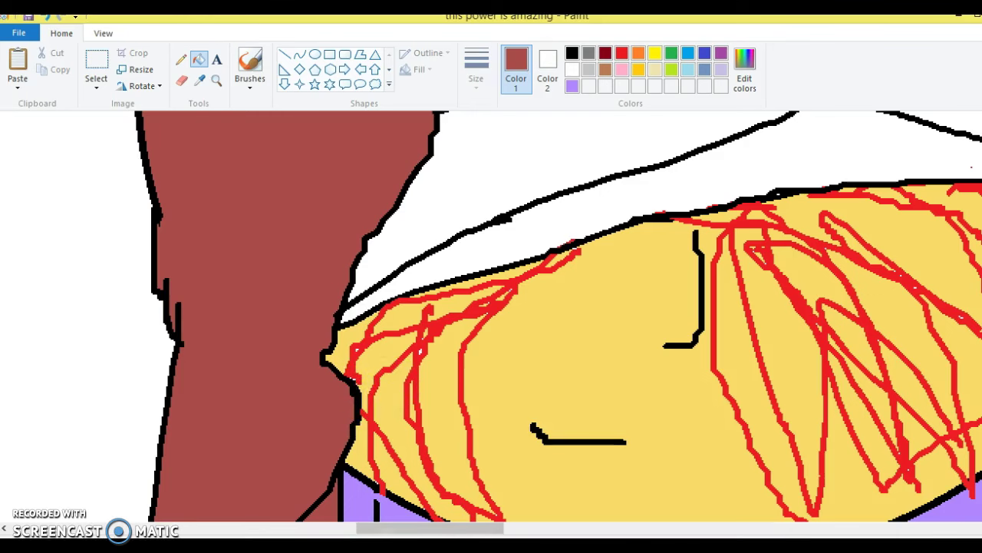
- Pick the sweater's light purple and paint over the red scribble ends that stick out below the chin outline with the Pencil
key(ctrl+Page_Down)
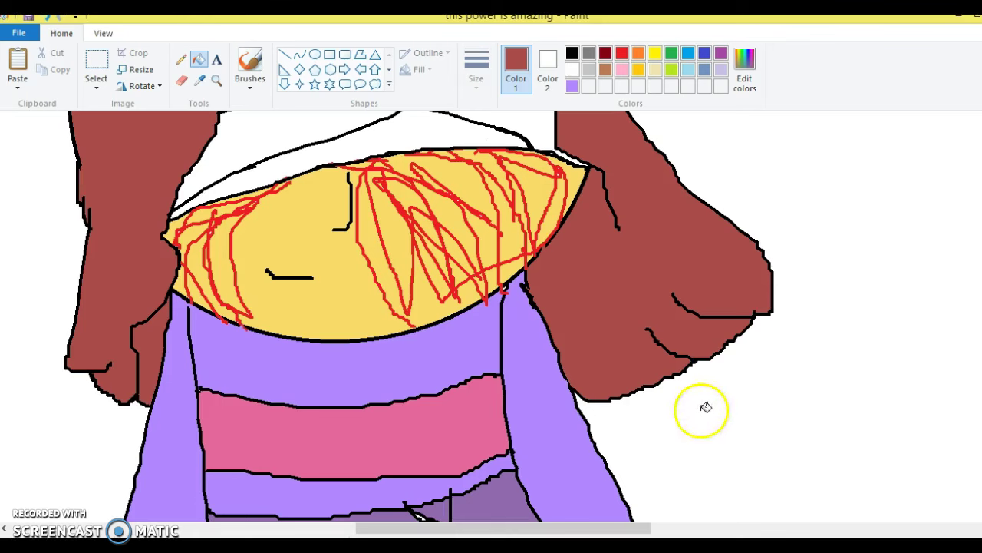
click(200, 80)
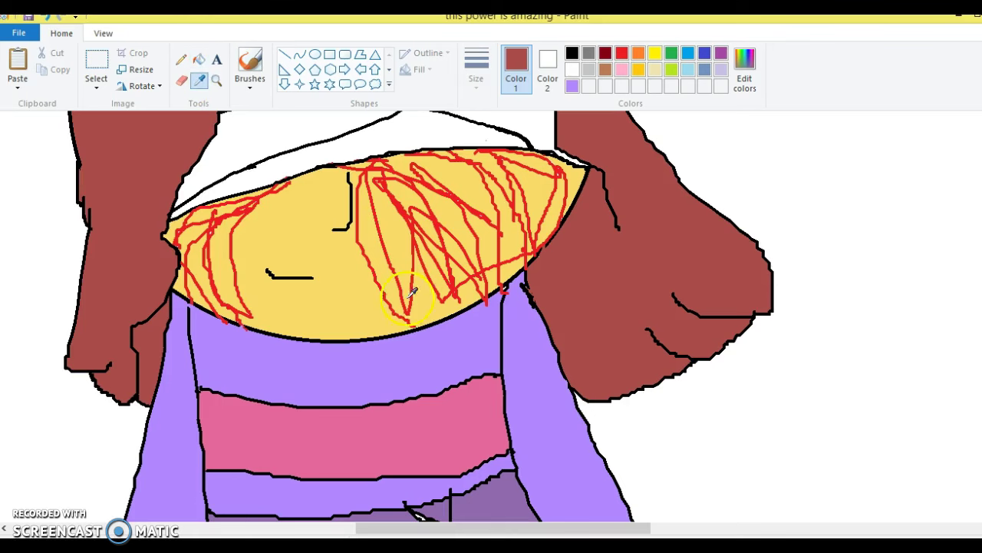
click(417, 345)
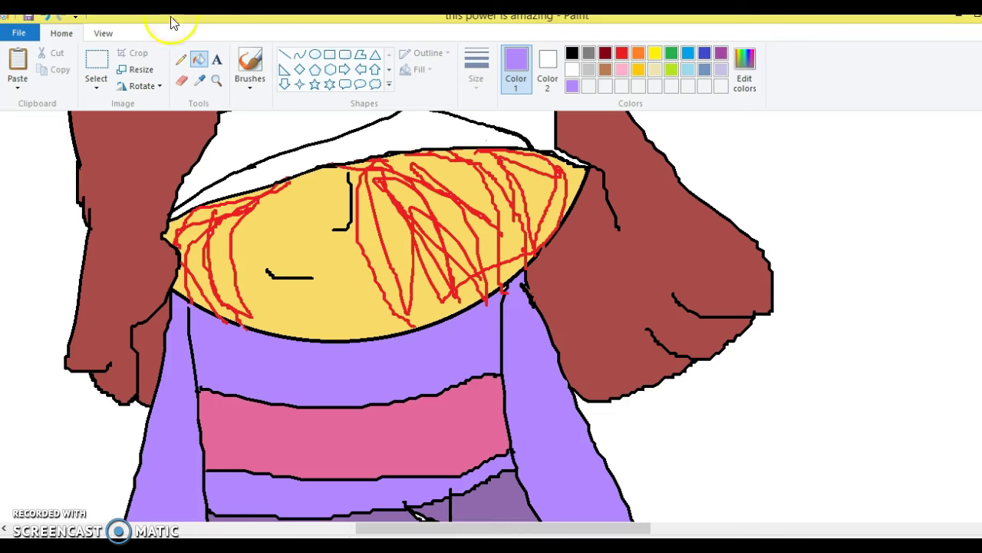
click(181, 59)
click(489, 301)
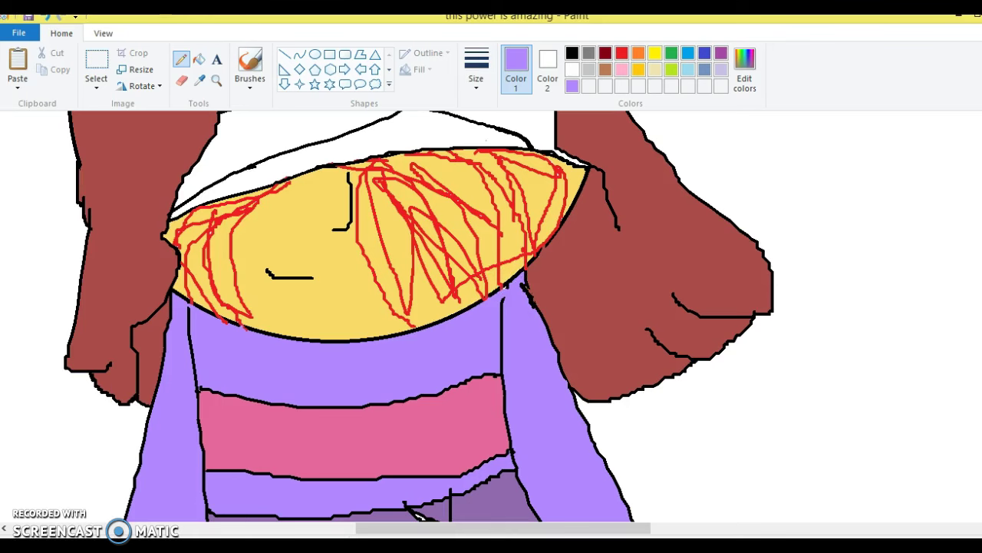
- Pick the skin yellow from the face and fill both bare leg sections between the shorts and the shoes
key(ctrl+Page_Down)
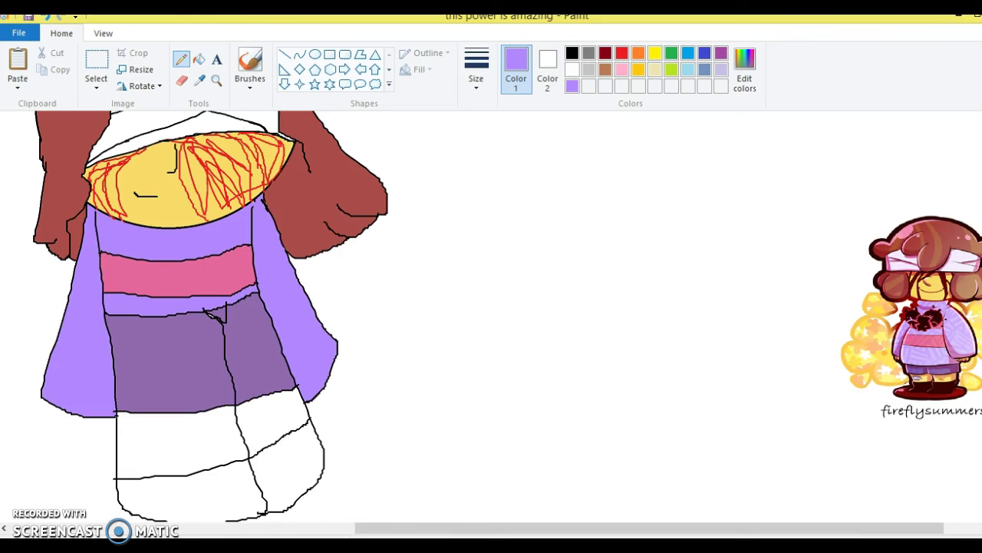
click(199, 80)
click(149, 165)
click(198, 61)
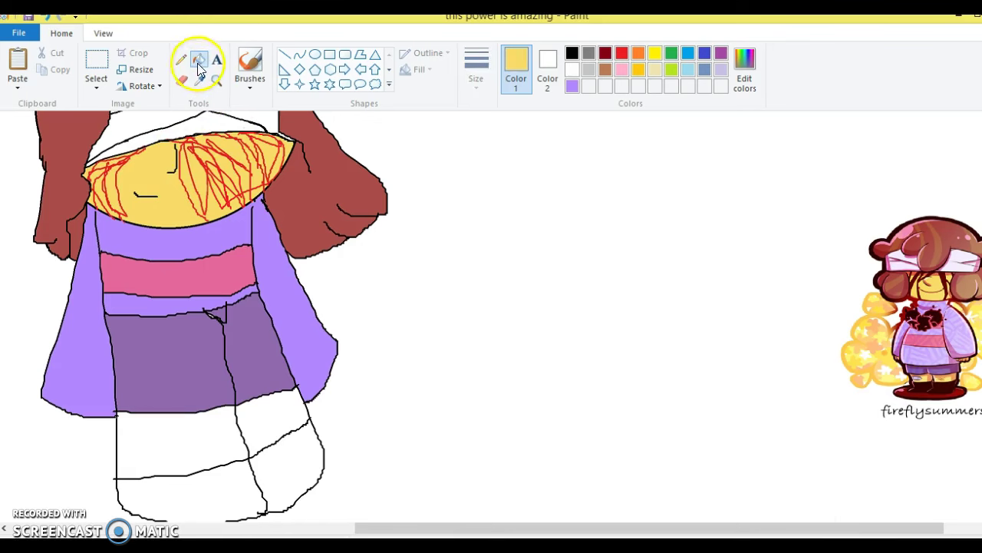
click(180, 434)
click(262, 421)
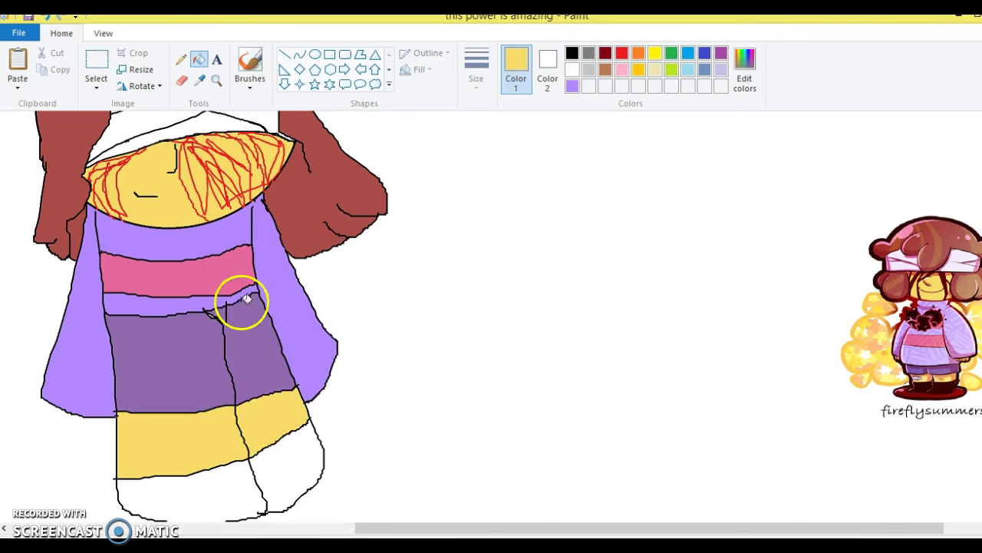
- Pick the dark brown from the reference picture's boots and fill both of the character's shoes with it
click(199, 80)
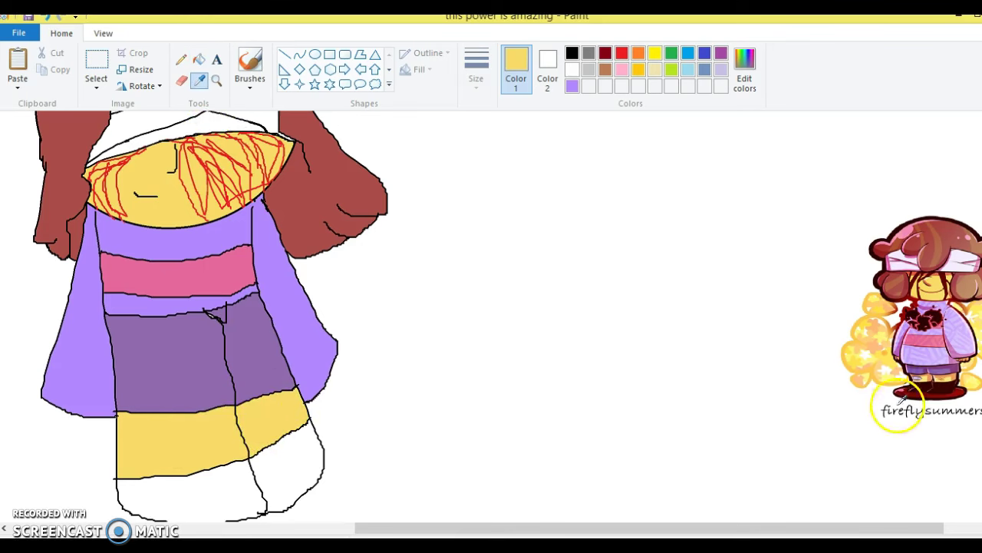
click(929, 377)
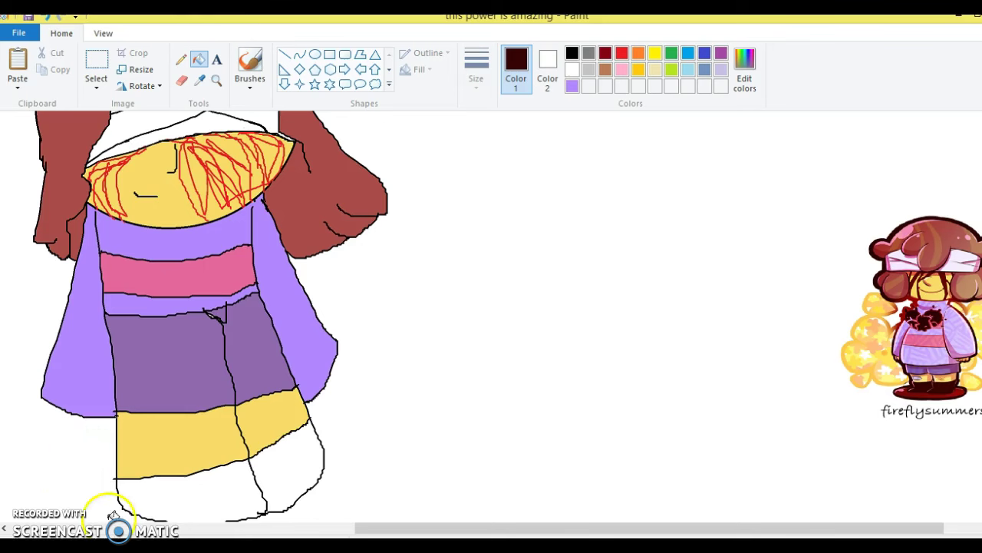
click(166, 502)
click(306, 475)
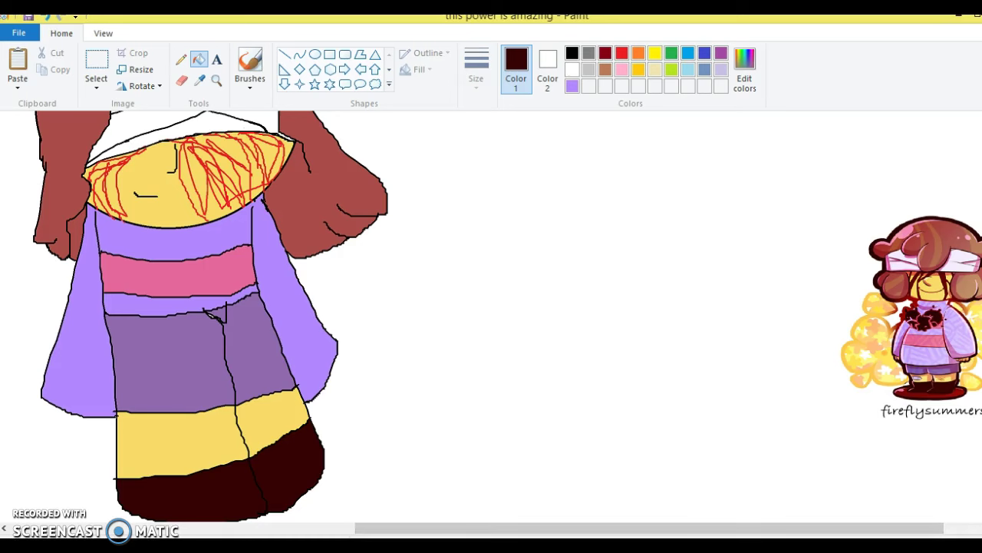
- Narrow the canvas so that the reference picture beside the drawing is cut off
scroll(849, 350, down, 1)
drag(852, 261, 661, 261)
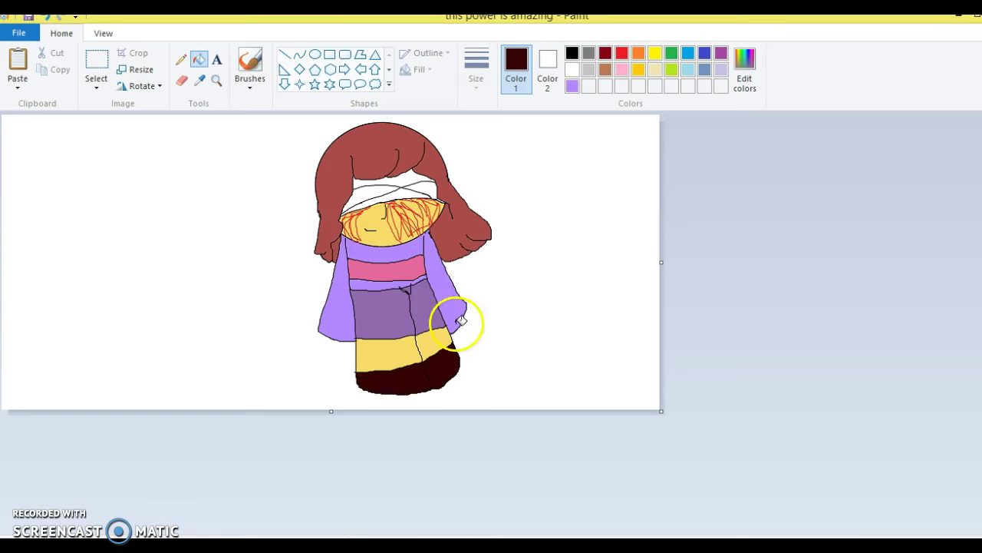
- Select the whole character, move it towards the canvas's left edge and narrow the canvas to cut off the empty space beside it
click(96, 68)
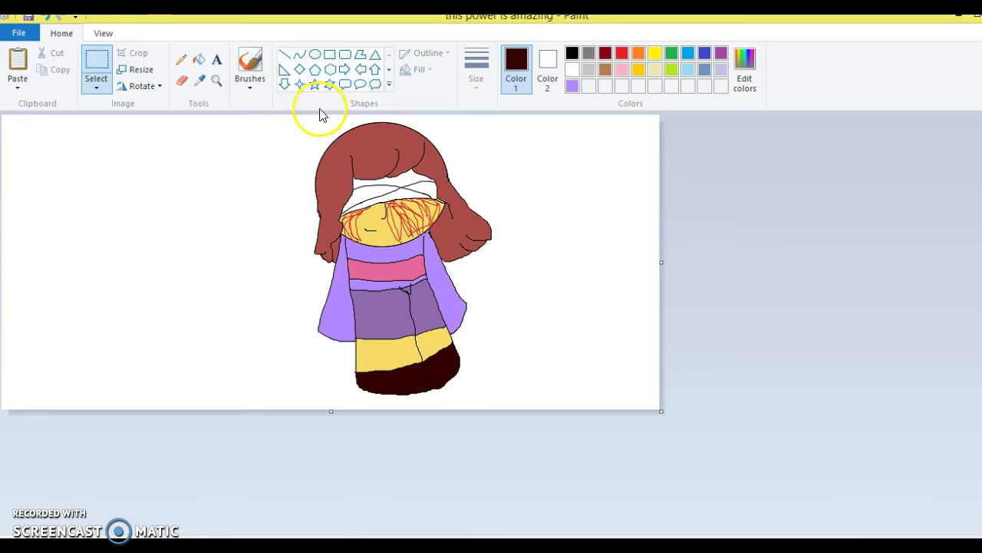
drag(263, 121, 423, 184)
click(503, 317)
drag(503, 317, 506, 329)
click(584, 307)
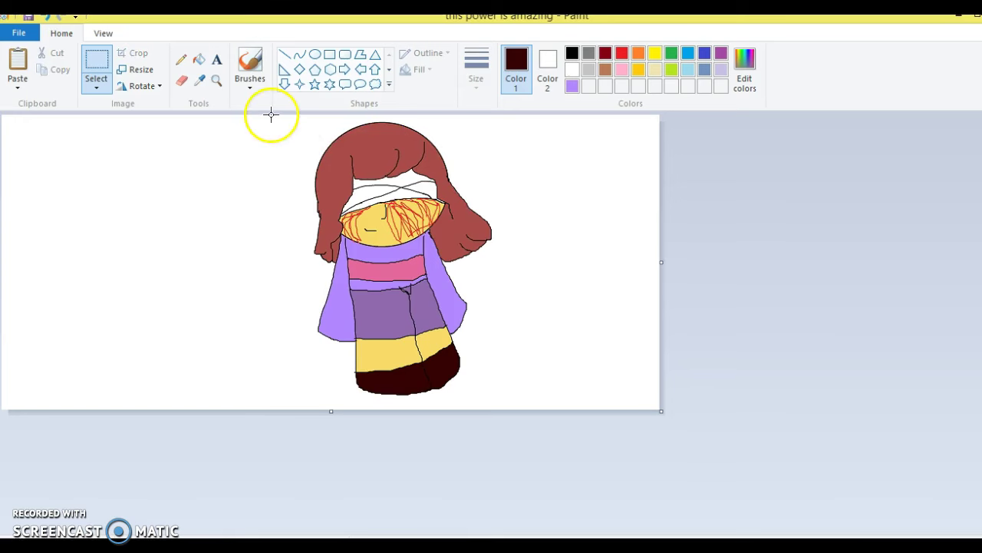
mouse_move(277, 115)
mouse_down()
mouse_move(375, 165)
mouse_move(565, 387)
mouse_up()
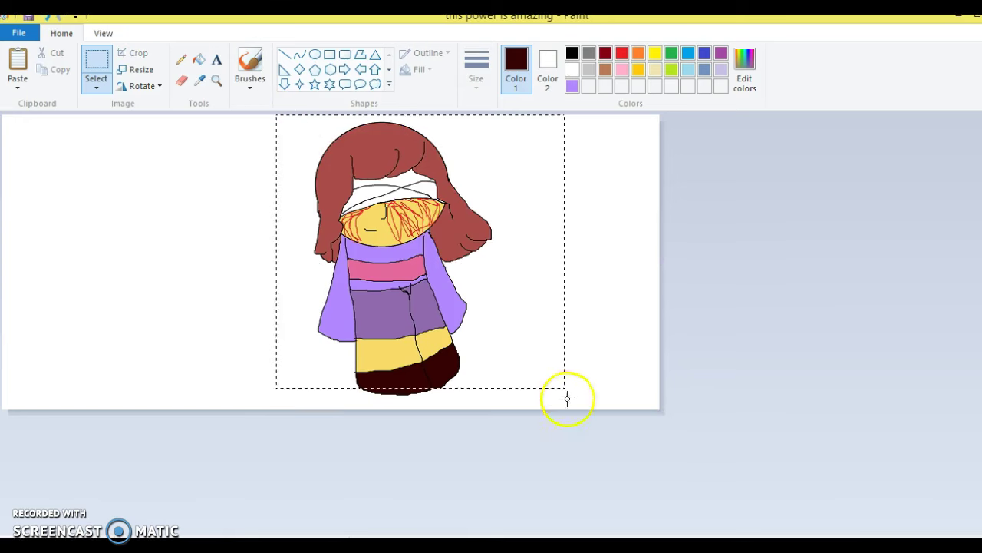
drag(562, 438, 539, 399)
mouse_move(454, 307)
mouse_down()
mouse_move(256, 281)
mouse_move(309, 310)
mouse_up()
drag(661, 264, 395, 265)
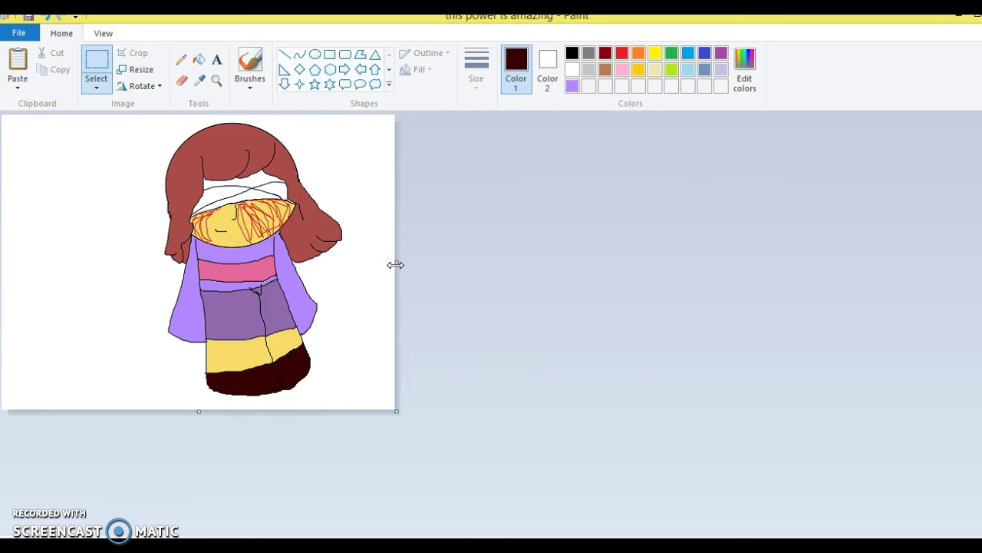
- Add the bold Calibri title "ZOMBIETALE" in dark brown beside the character's face, with the font size set to 72
click(217, 59)
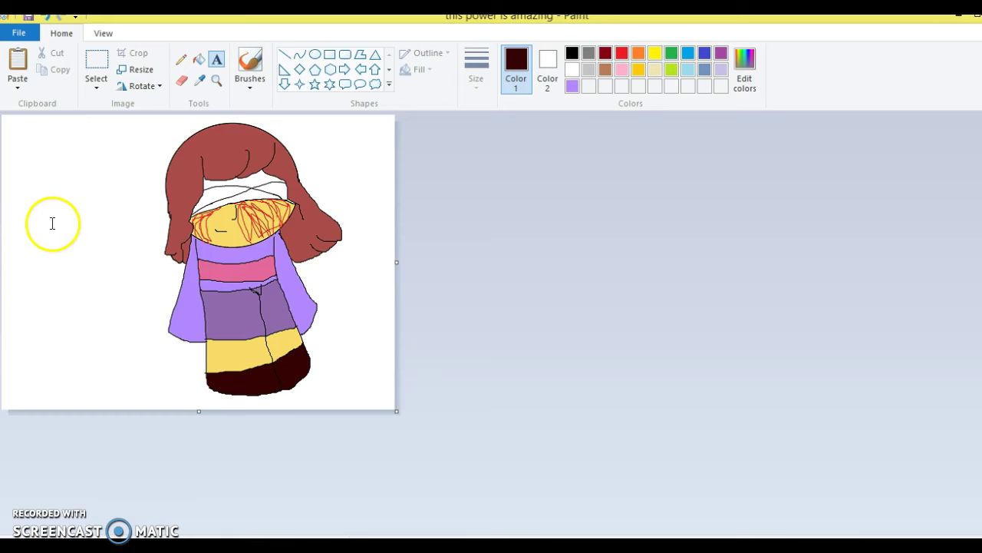
click(26, 215)
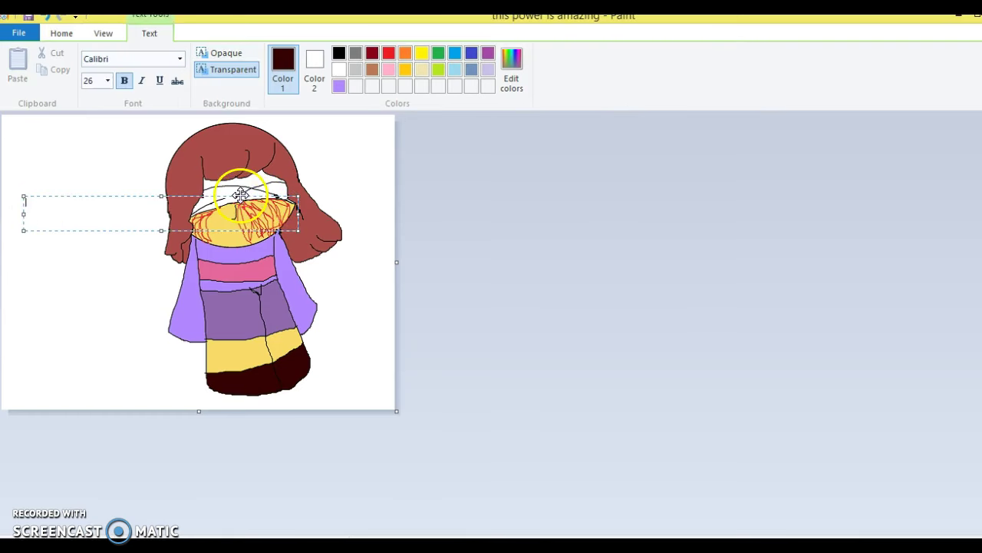
drag(240, 196, 220, 205)
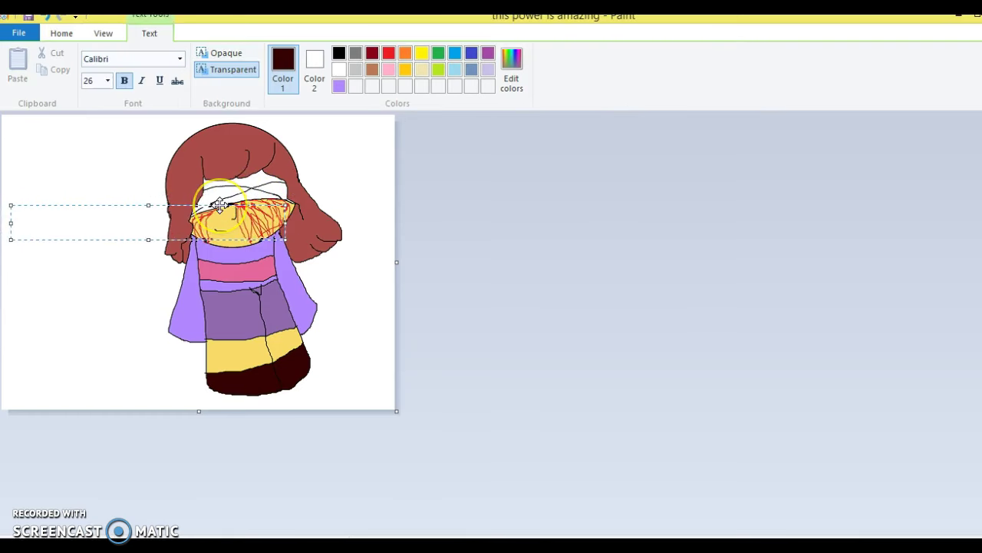
click(109, 81)
click(105, 290)
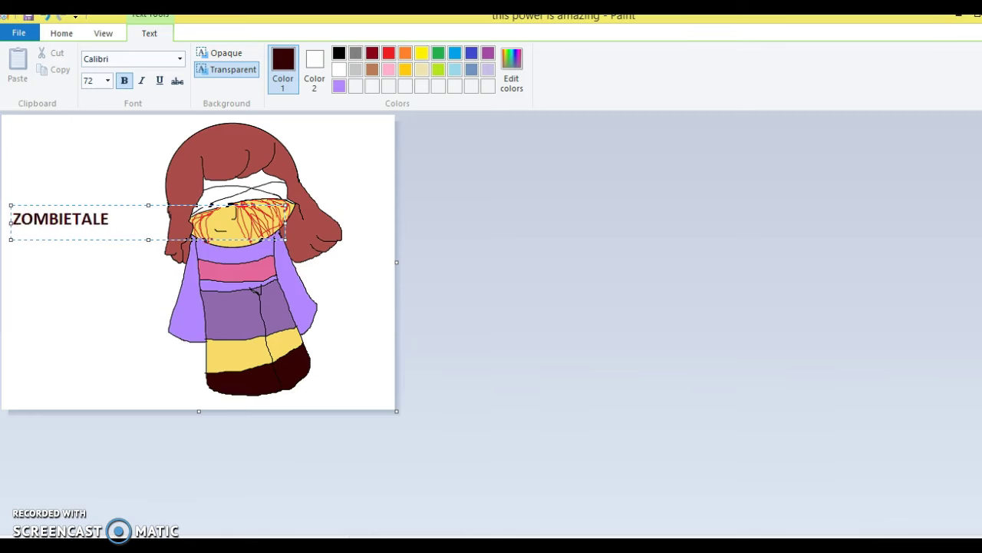
click(92, 277)
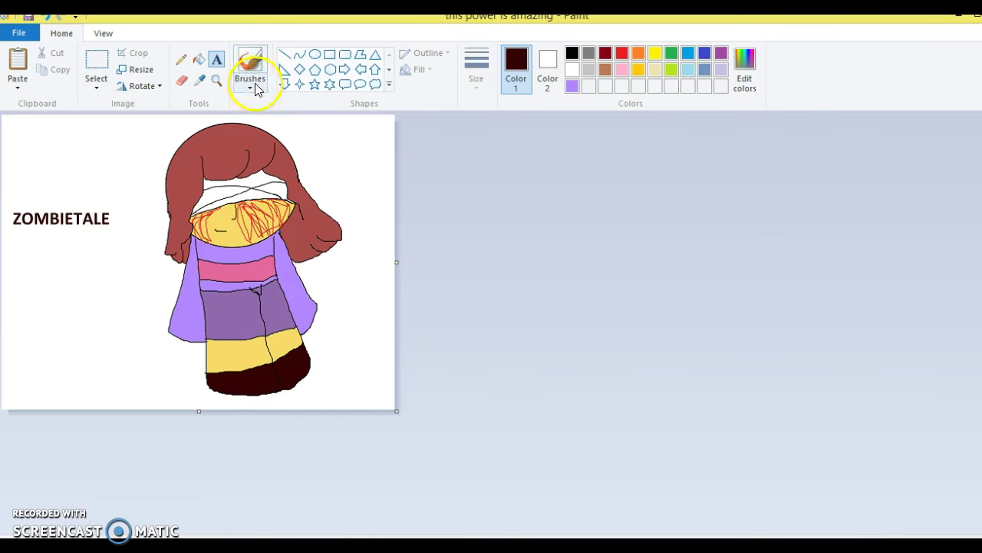
- Write the text "bye" above the ZOMBIETALE title and discard it
click(26, 140)
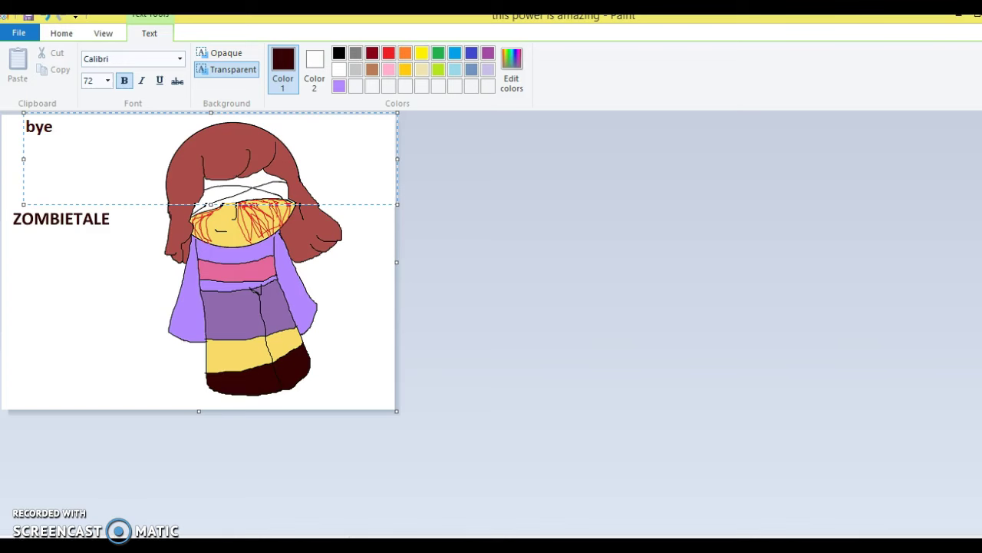
click(443, 244)
click(358, 284)
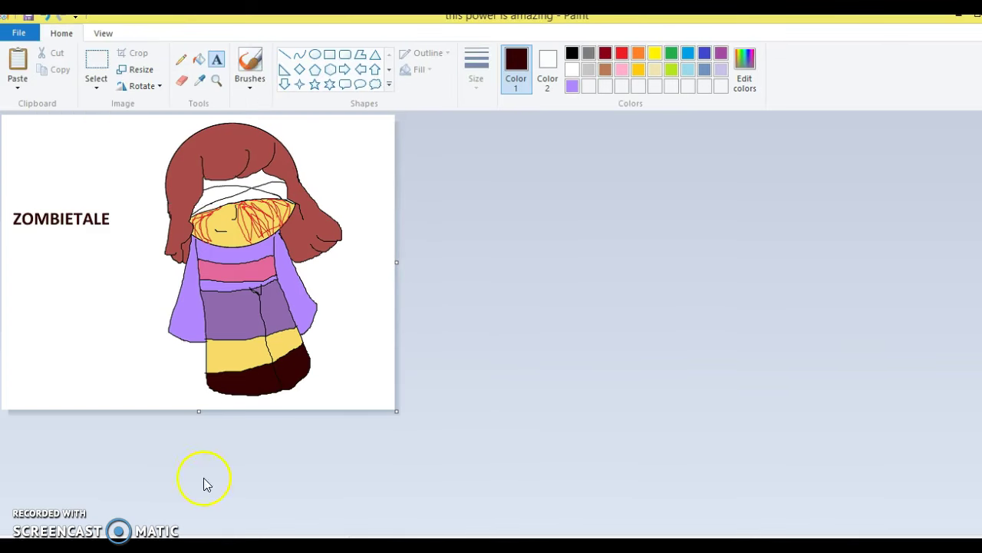